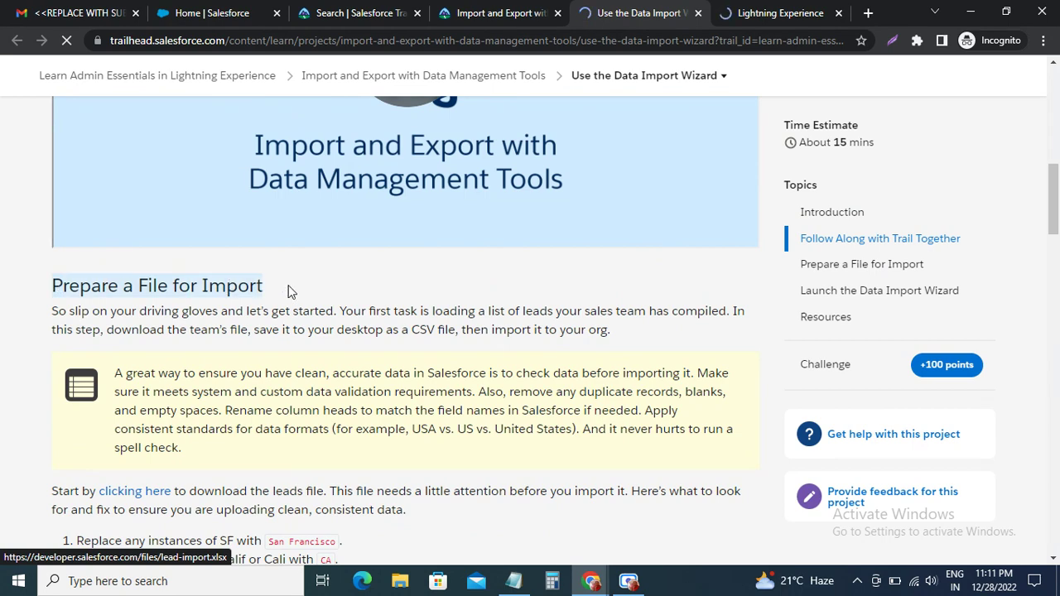
Download the leads file from the Prepare a File for Import section as lead-import to Downloads, and open it in Excel
{"action": "scroll", "coordinate": [282, 303], "scroll_direction": "down", "scroll_amount": 3}
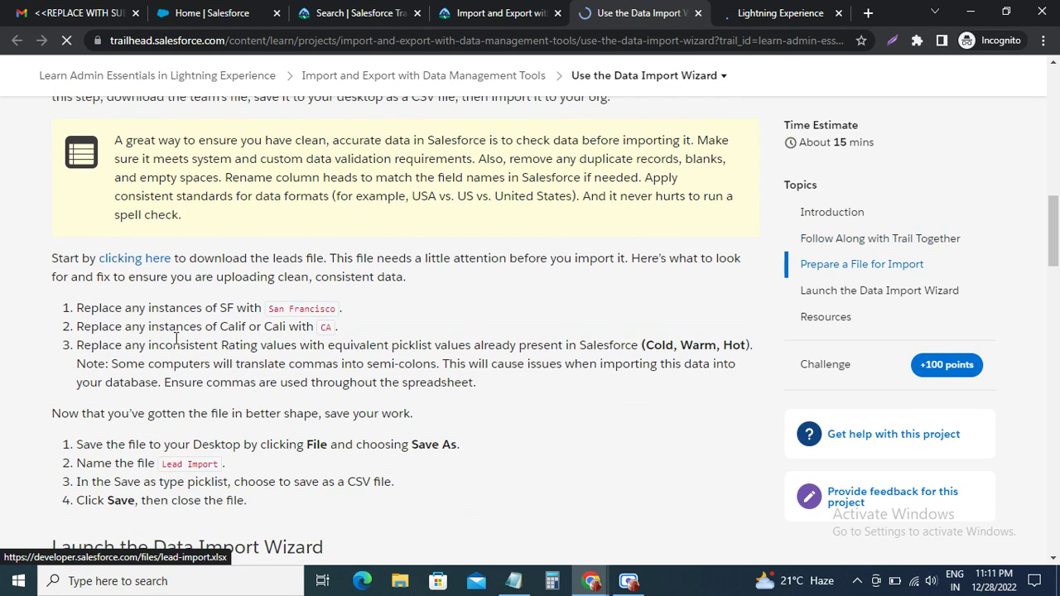
{"action": "right_click", "coordinate": [135, 260]}
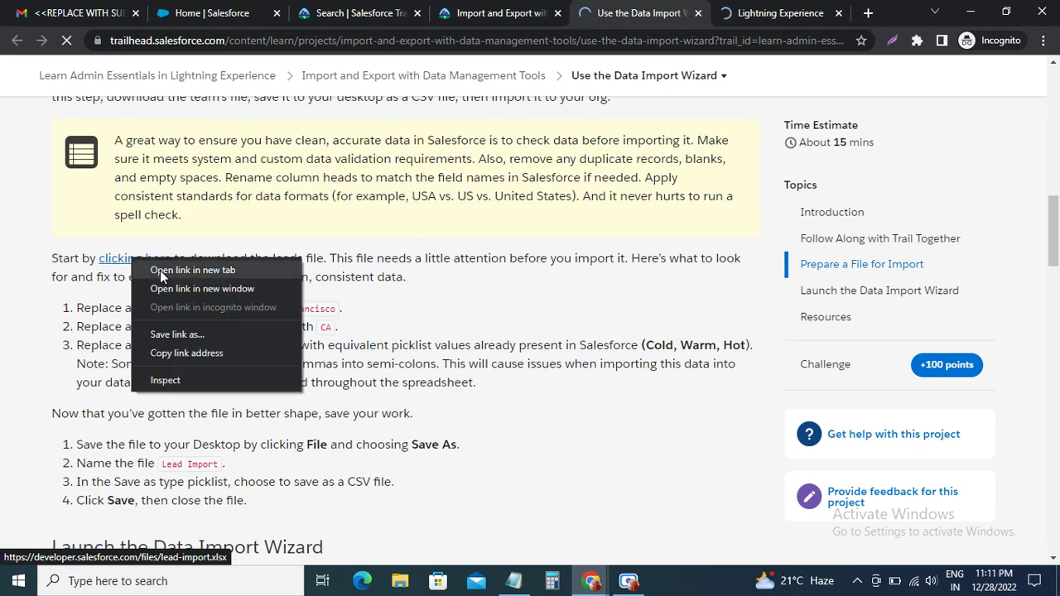
{"action": "left_click", "coordinate": [160, 270]}
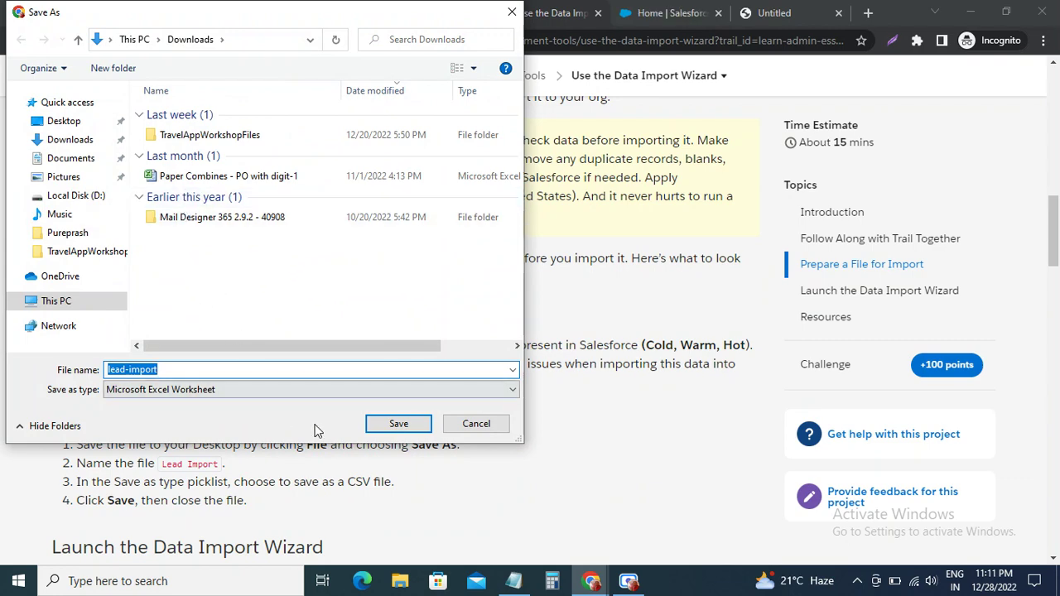
{"action": "left_click", "coordinate": [384, 422]}
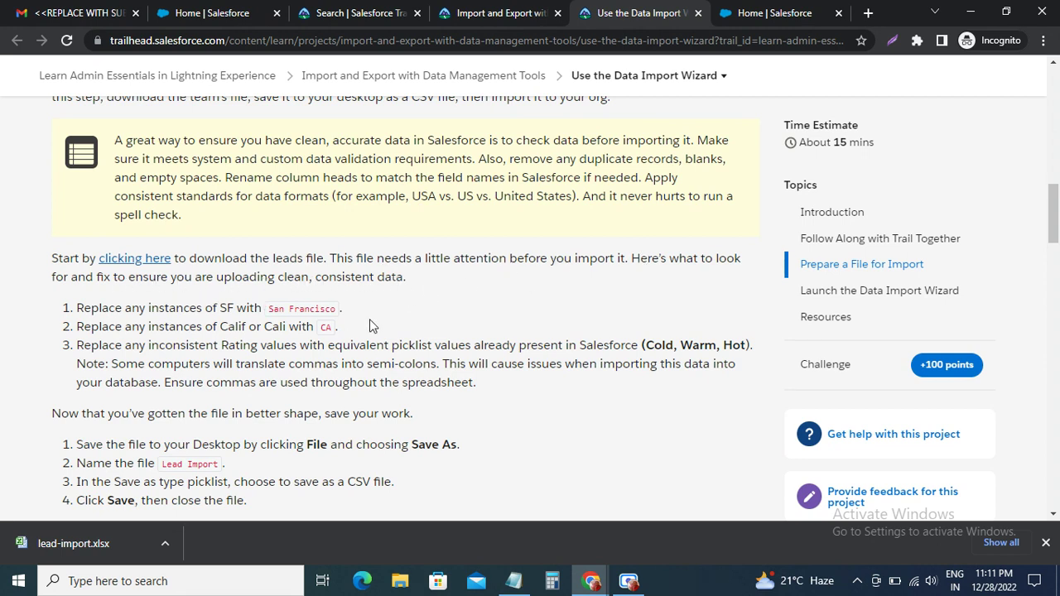
{"action": "left_click", "coordinate": [165, 544]}
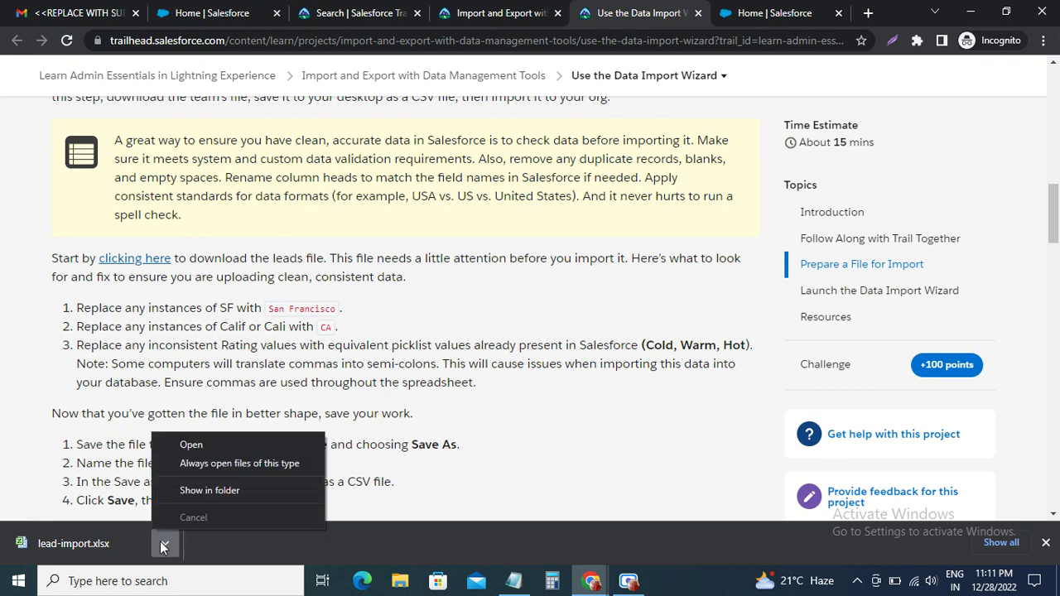
{"action": "left_click", "coordinate": [192, 447]}
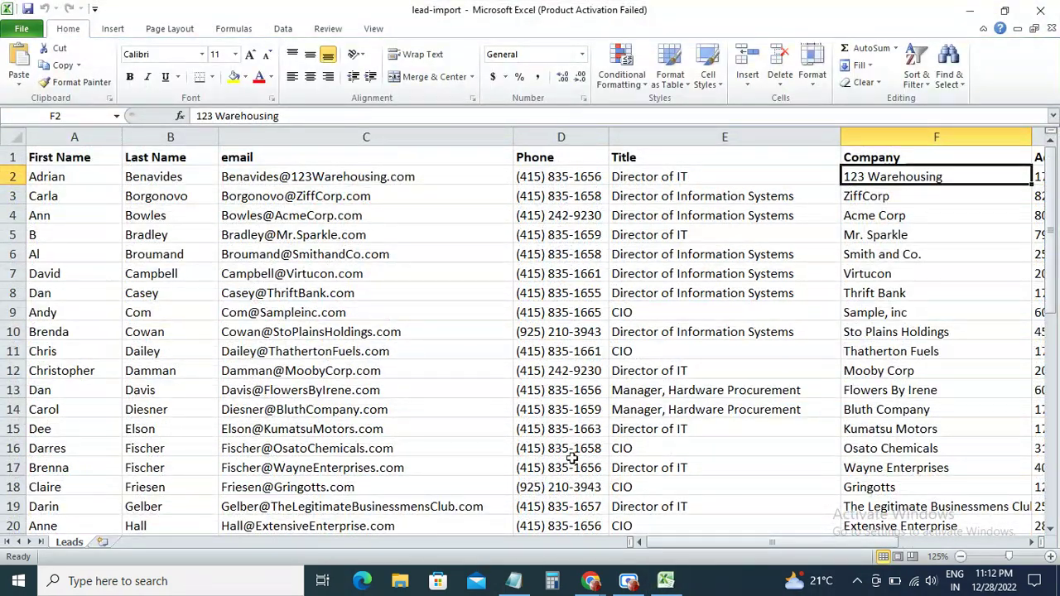
Look through the rows of the Leads sheet and read the Trailhead instruction on replacing SF with San Francisco
{"action": "left_click", "coordinate": [685, 438]}
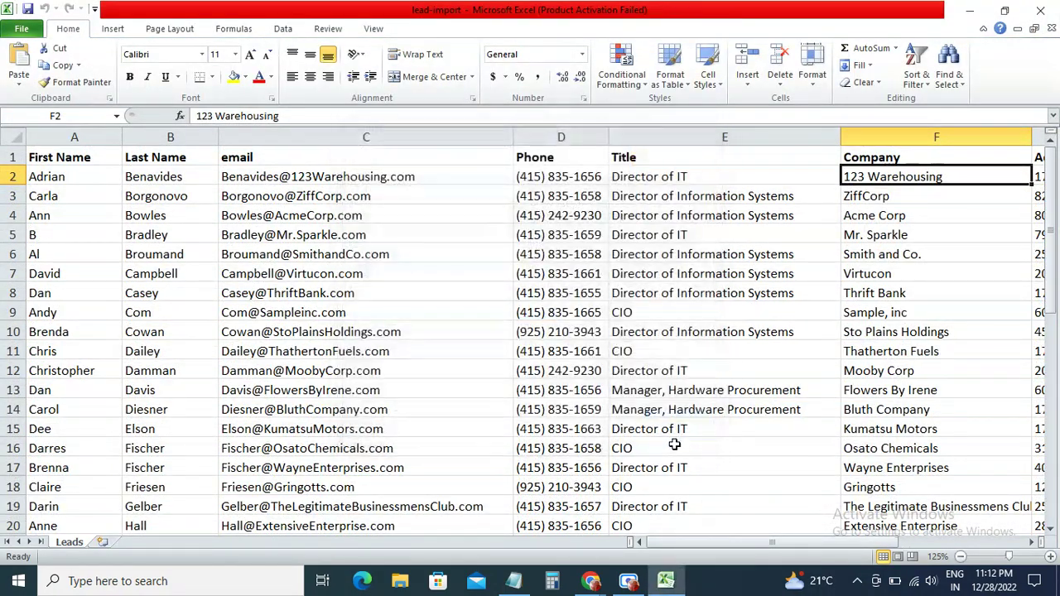
{"action": "mouse_move", "coordinate": [710, 546]}
{"action": "left_mouse_down"}
{"action": "mouse_move", "coordinate": [783, 544]}
{"action": "mouse_move", "coordinate": [718, 542]}
{"action": "left_mouse_up"}
{"action": "scroll", "coordinate": [808, 409], "scroll_direction": "down", "scroll_amount": 3}
{"action": "scroll", "coordinate": [808, 409], "scroll_direction": "down", "scroll_amount": 4}
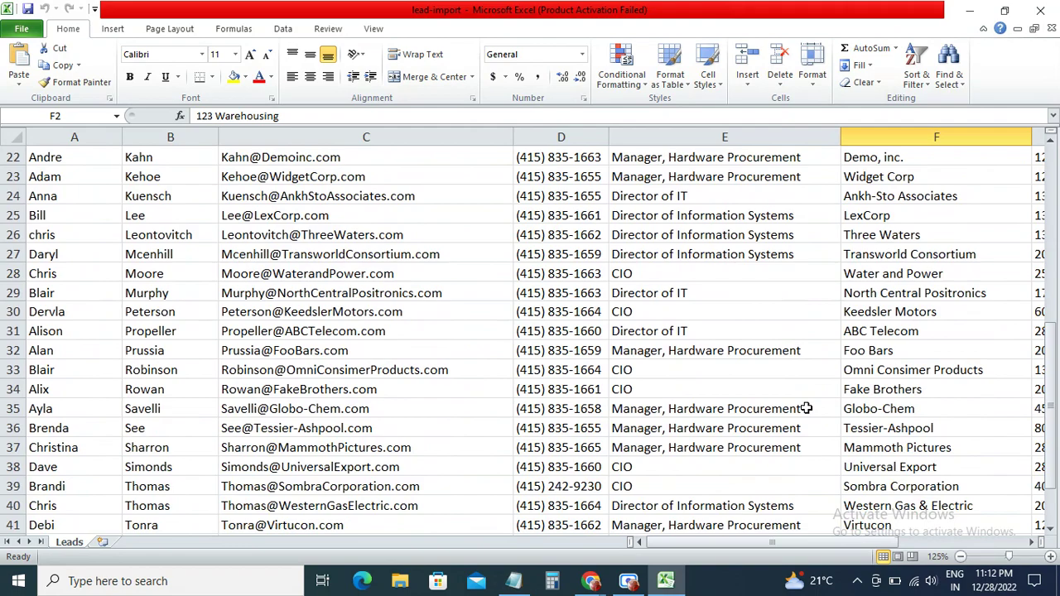
{"action": "scroll", "coordinate": [806, 408], "scroll_direction": "down", "scroll_amount": 3}
{"action": "scroll", "coordinate": [806, 408], "scroll_direction": "up", "scroll_amount": 10}
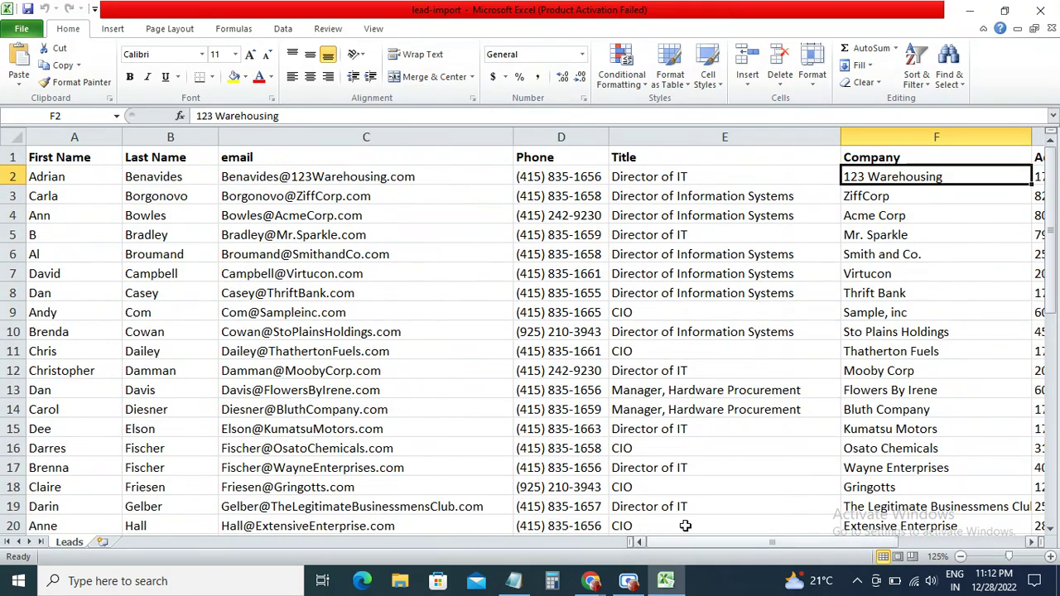
{"action": "mouse_move", "coordinate": [591, 581]}
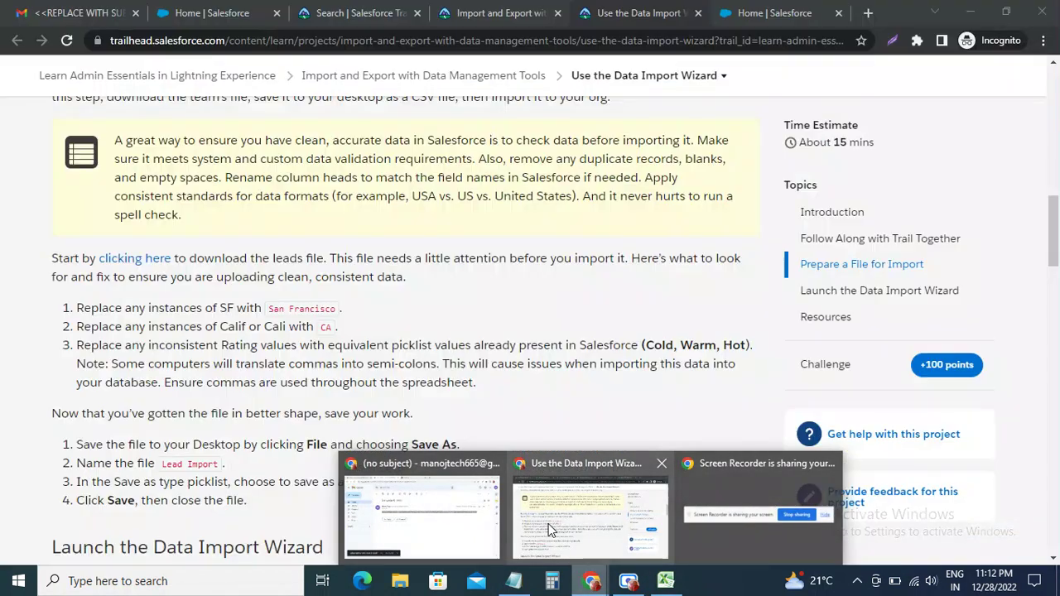
{"action": "left_click", "coordinate": [551, 531]}
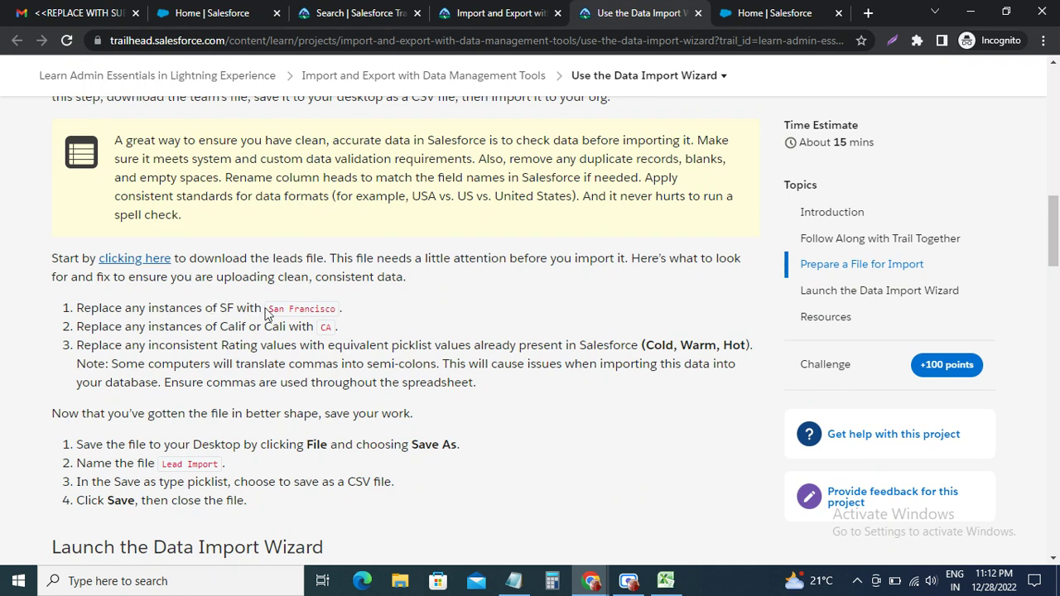
{"action": "left_click_drag", "start_coordinate": [270, 310], "coordinate": [336, 310]}
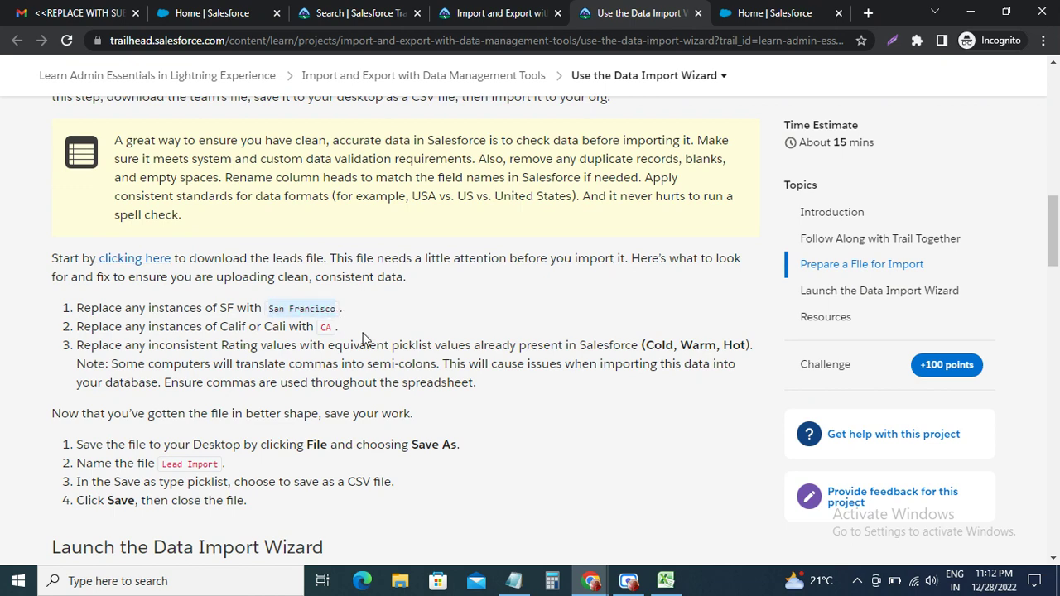
{"action": "key", "text": "alt+Tab"}
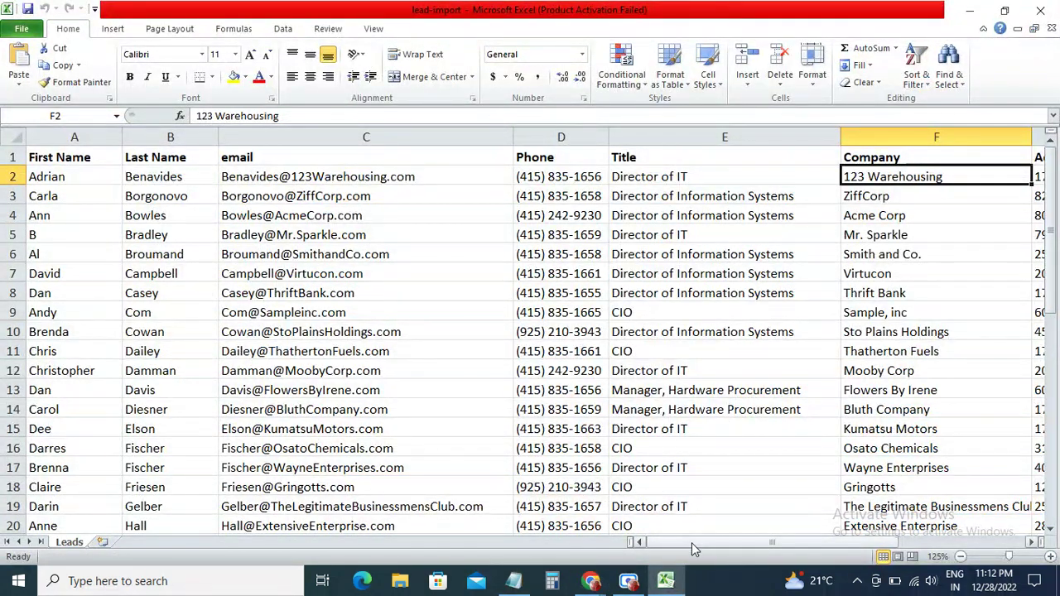
{"action": "key", "text": "alt+Tab"}
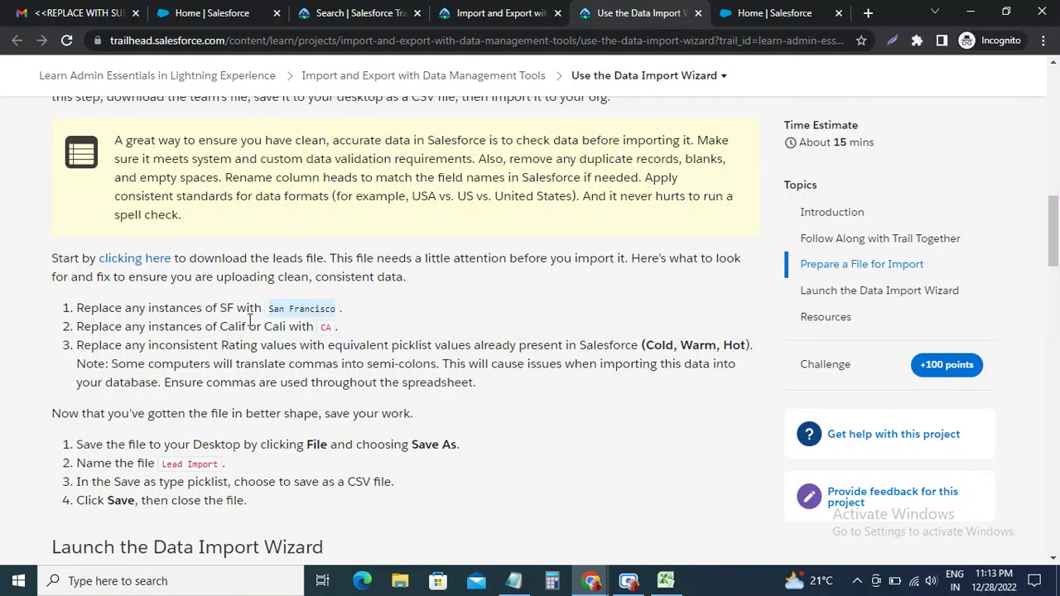
{"action": "key", "text": "alt+Tab"}
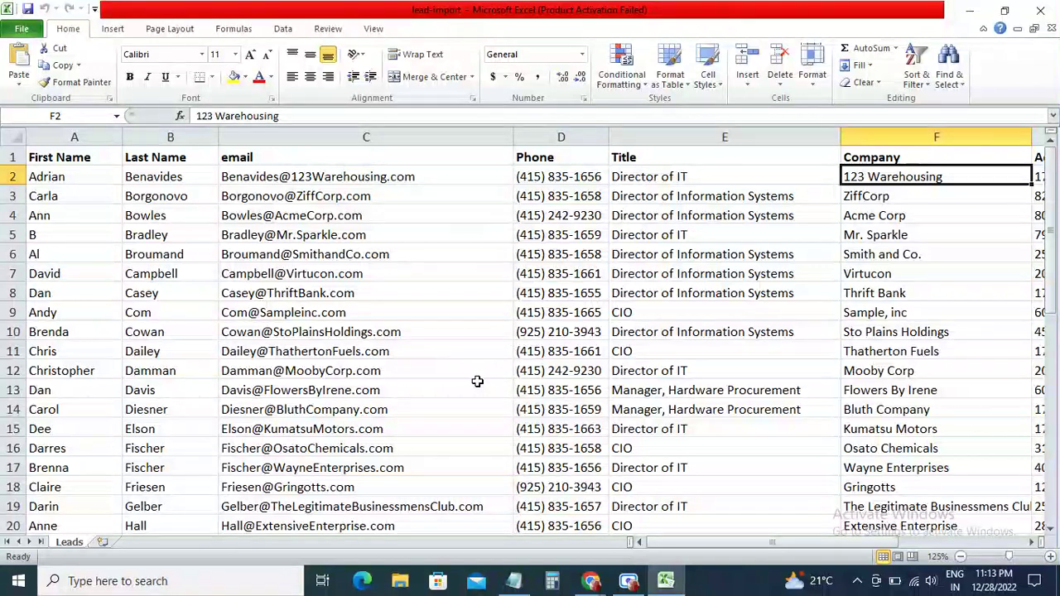
{"action": "key", "text": "ctrl+f"}
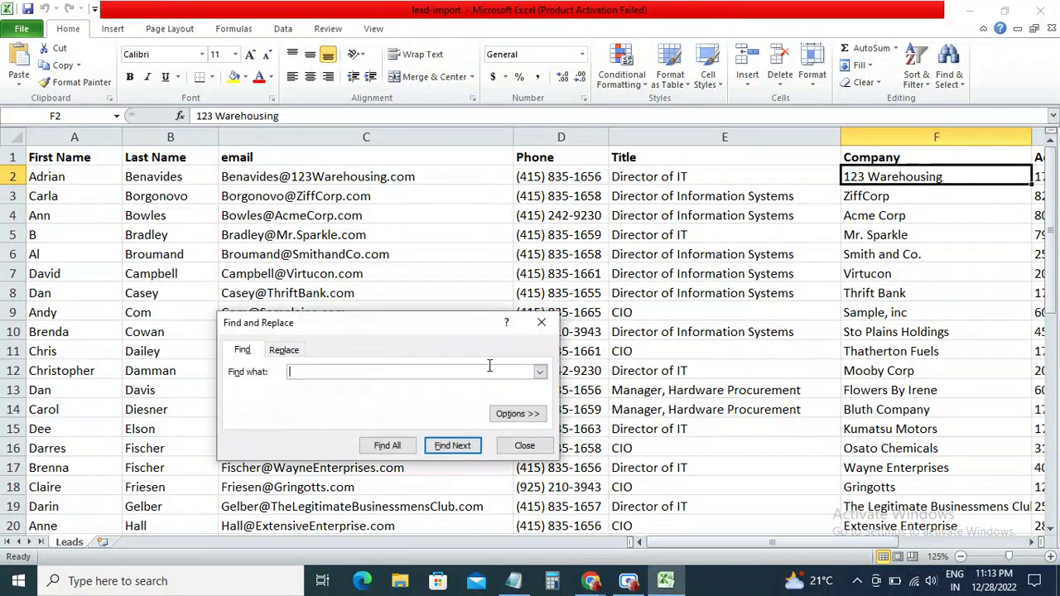
{"action": "left_click", "coordinate": [284, 350]}
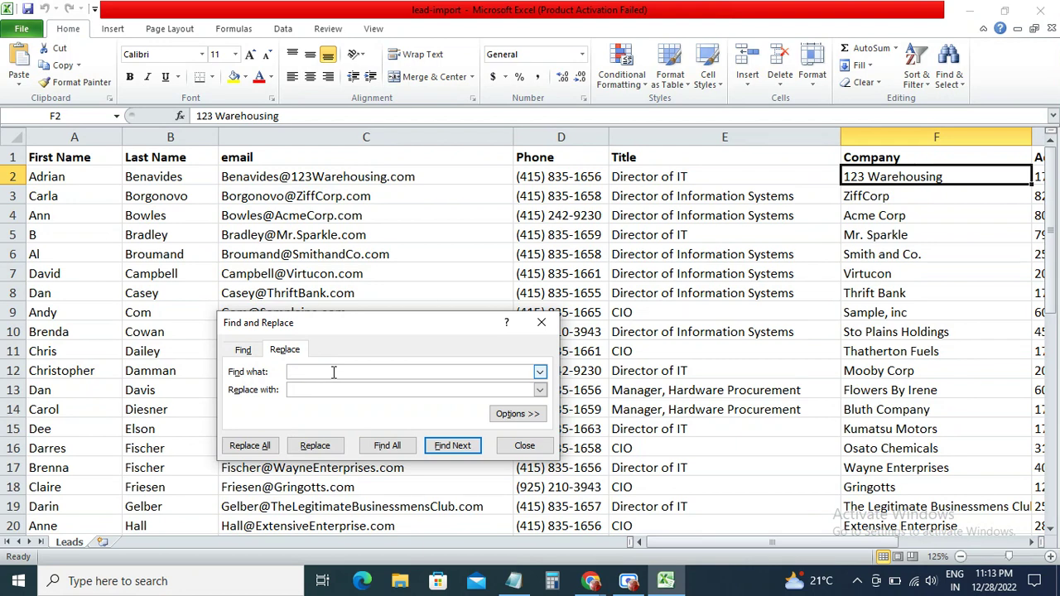
{"action": "left_click", "coordinate": [544, 325]}
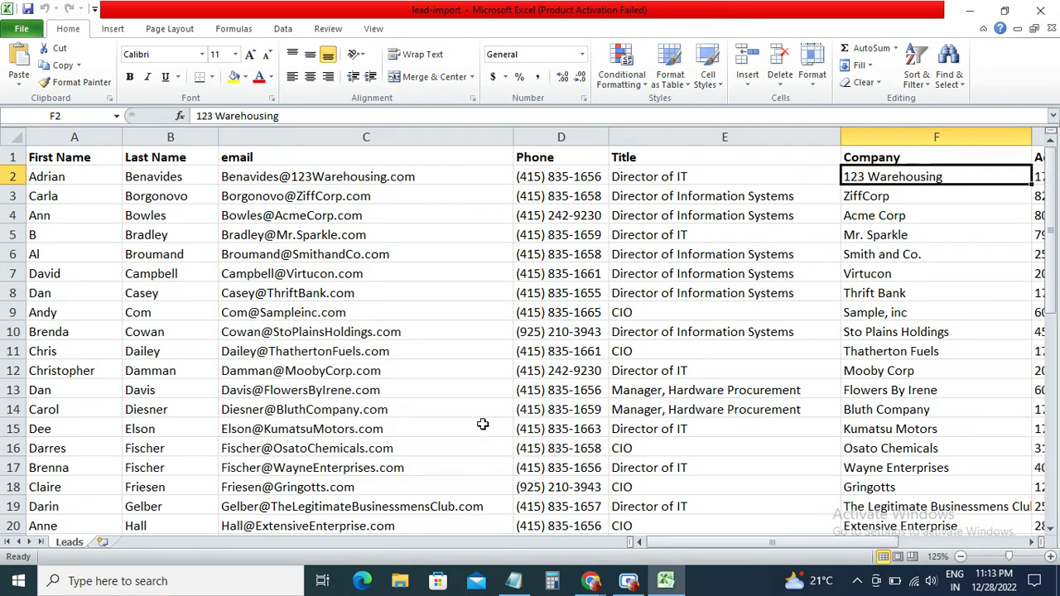
Examine the City and State/Province columns for SF, Calif and Cali entries, comparing them with the Trailhead cleanup instructions
{"action": "left_click_drag", "start_coordinate": [702, 542], "coordinate": [789, 537]}
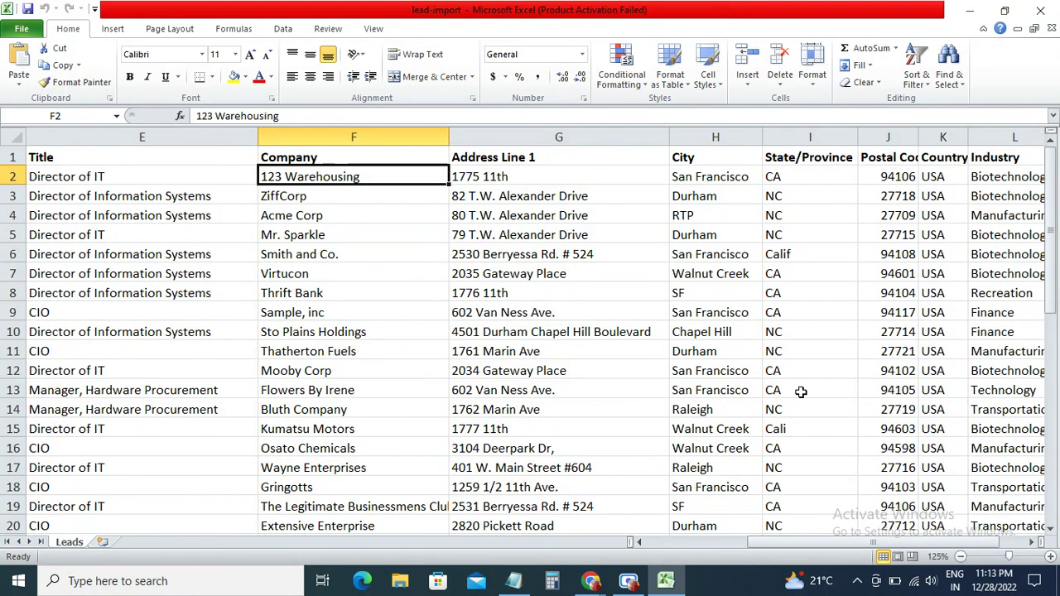
{"action": "scroll", "coordinate": [801, 299], "scroll_direction": "down", "scroll_amount": 5}
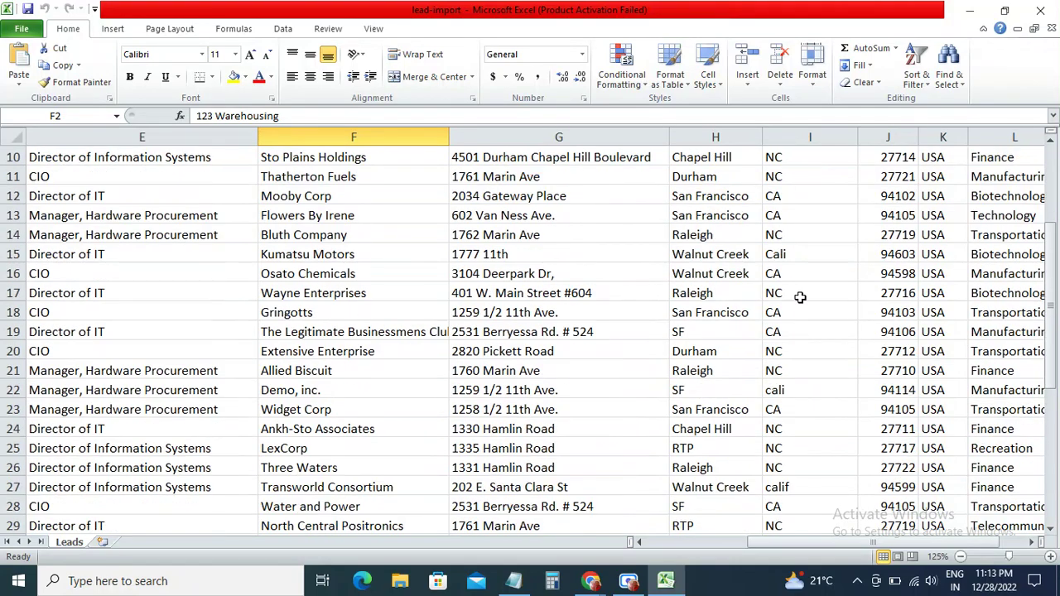
{"action": "scroll", "coordinate": [800, 297], "scroll_direction": "down", "scroll_amount": 4}
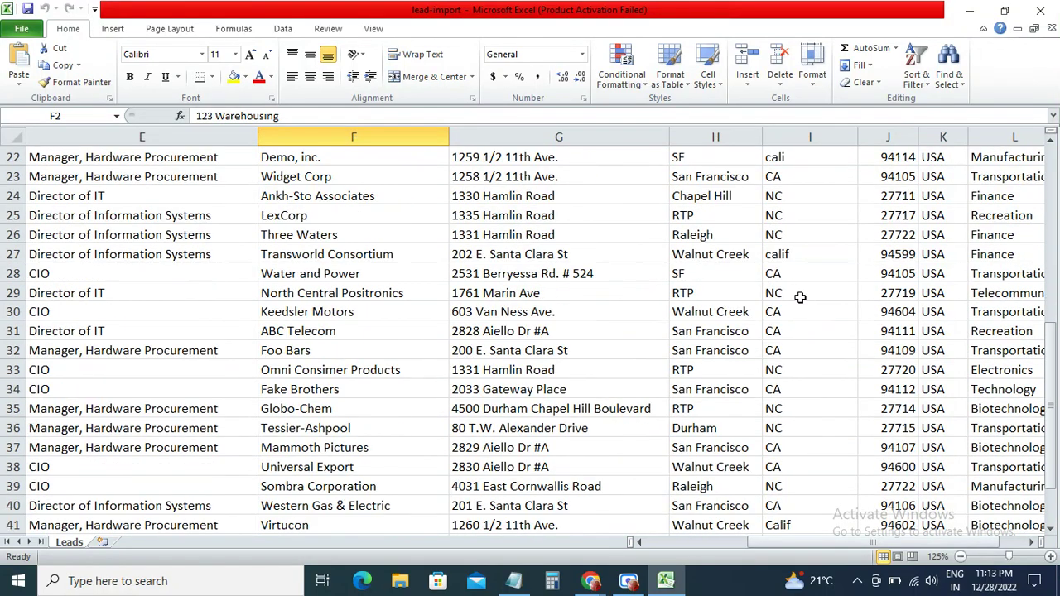
{"action": "scroll", "coordinate": [800, 298], "scroll_direction": "up", "scroll_amount": 2}
{"action": "scroll", "coordinate": [800, 297], "scroll_direction": "up", "scroll_amount": 2}
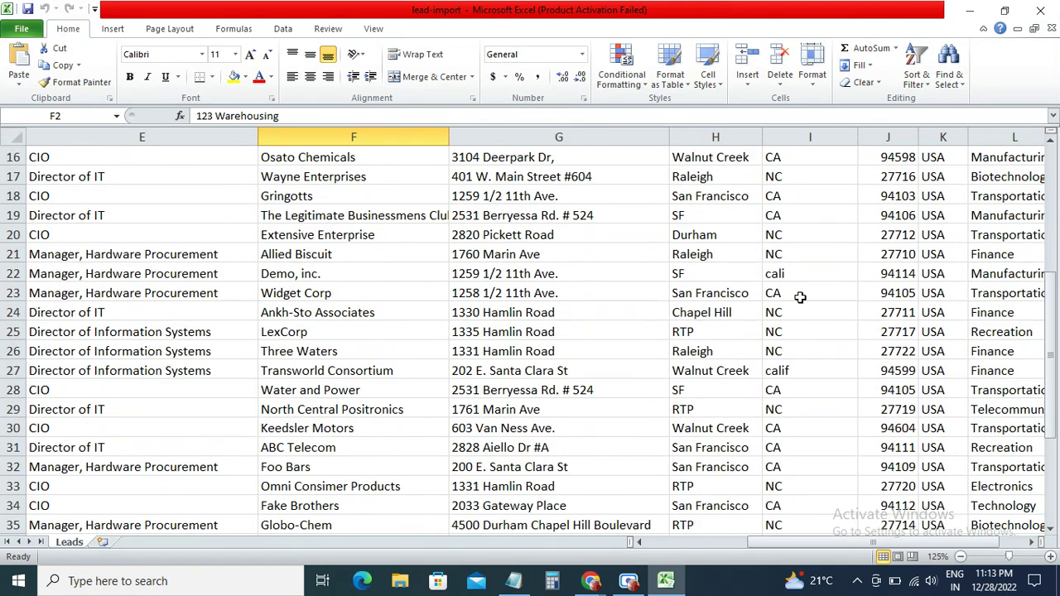
{"action": "scroll", "coordinate": [801, 298], "scroll_direction": "up", "scroll_amount": 4}
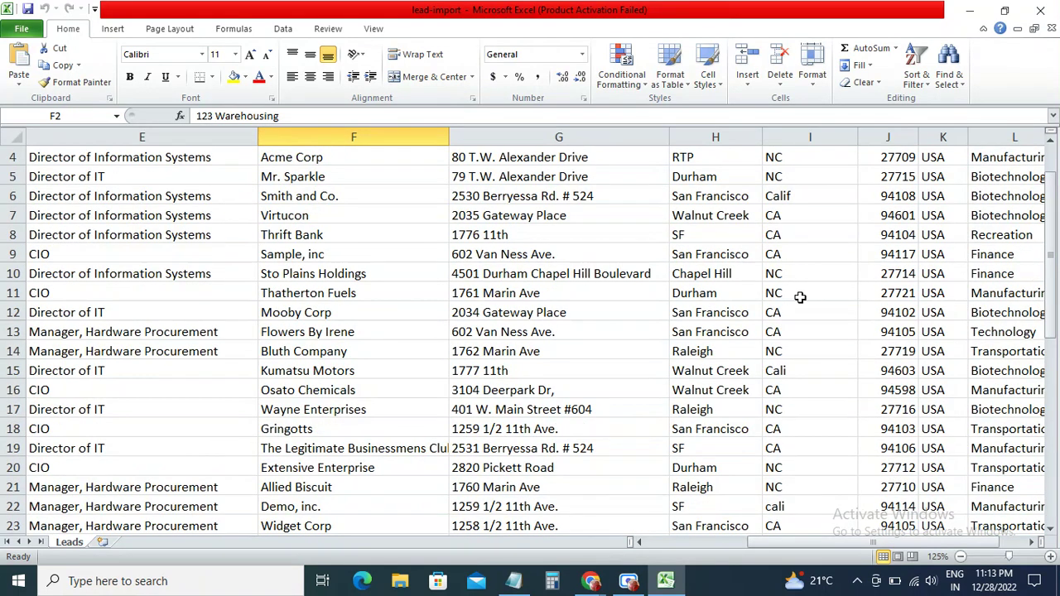
{"action": "scroll", "coordinate": [801, 297], "scroll_direction": "up", "scroll_amount": 1}
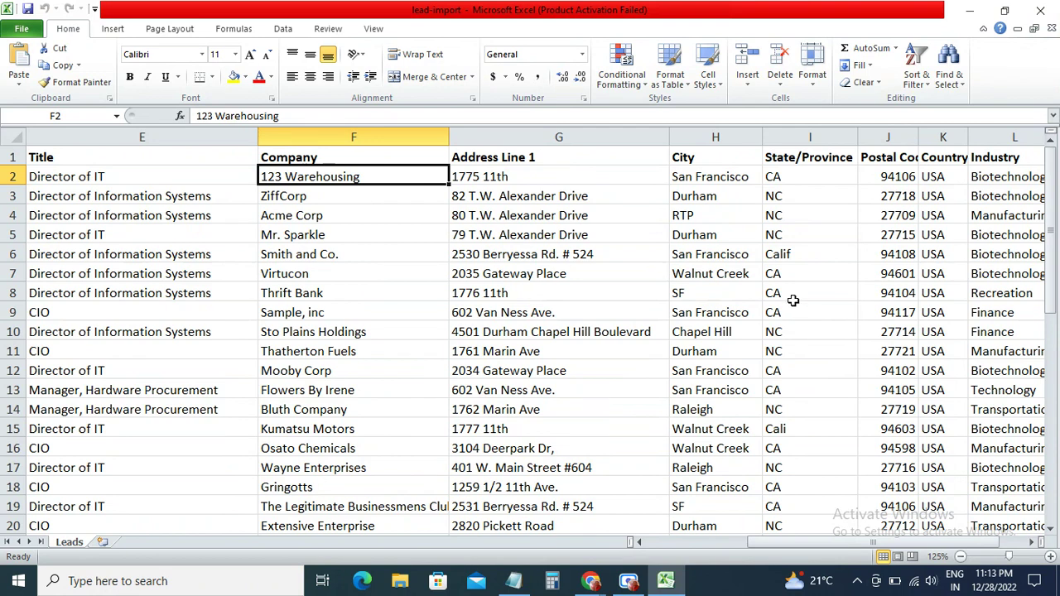
{"action": "key", "text": "alt+Tab"}
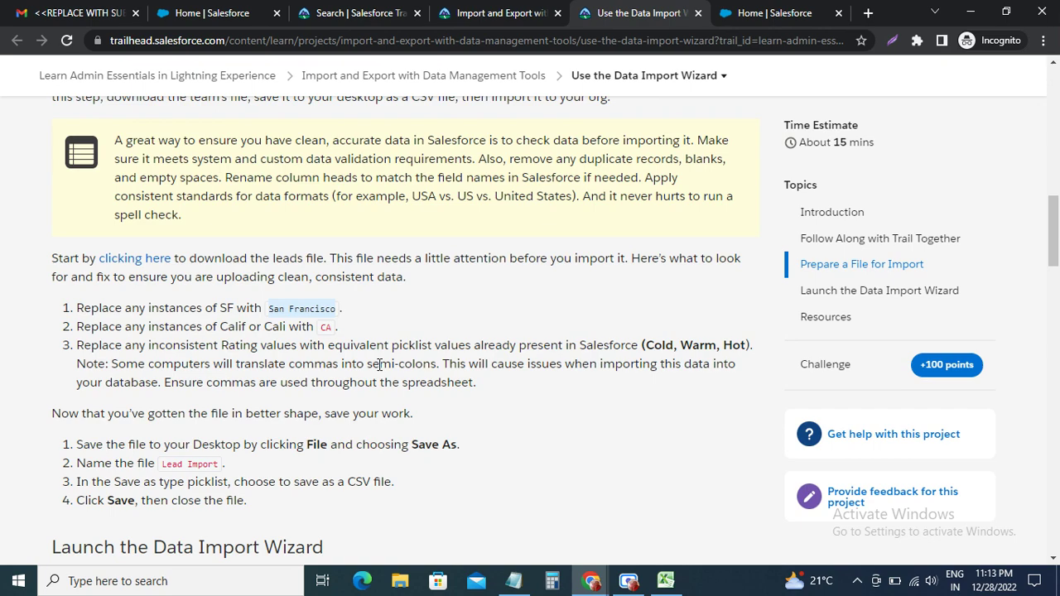
{"action": "key", "text": "alt+Tab"}
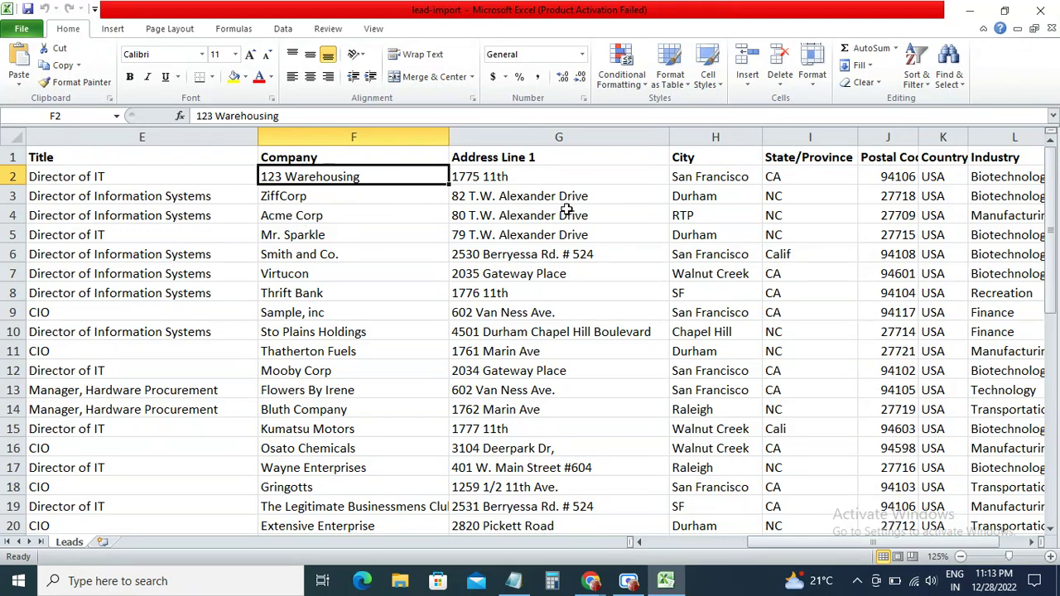
{"action": "key", "text": "alt+Tab"}
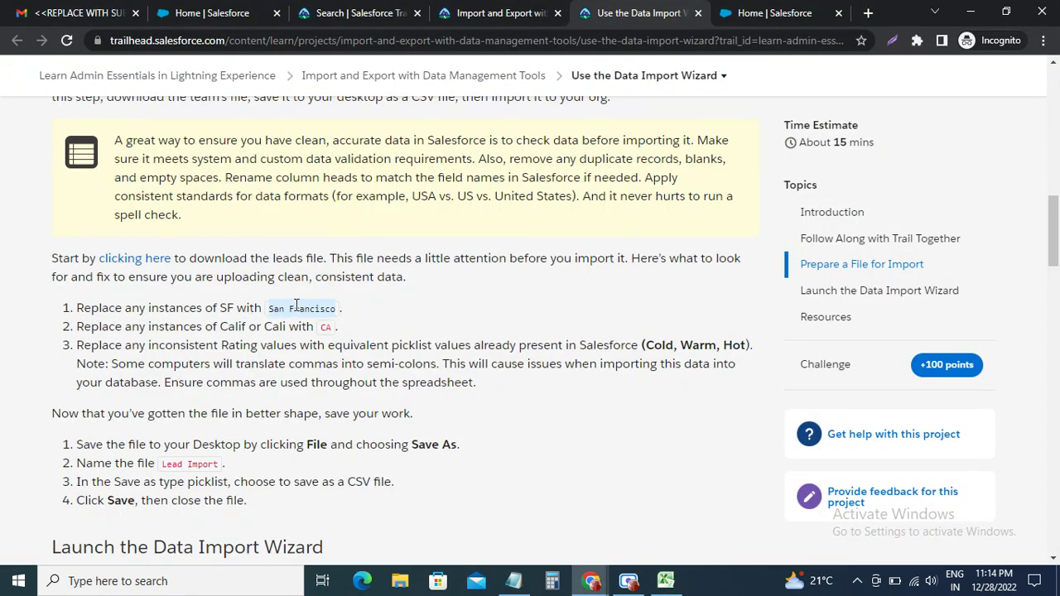
{"action": "key", "text": "alt+Tab"}
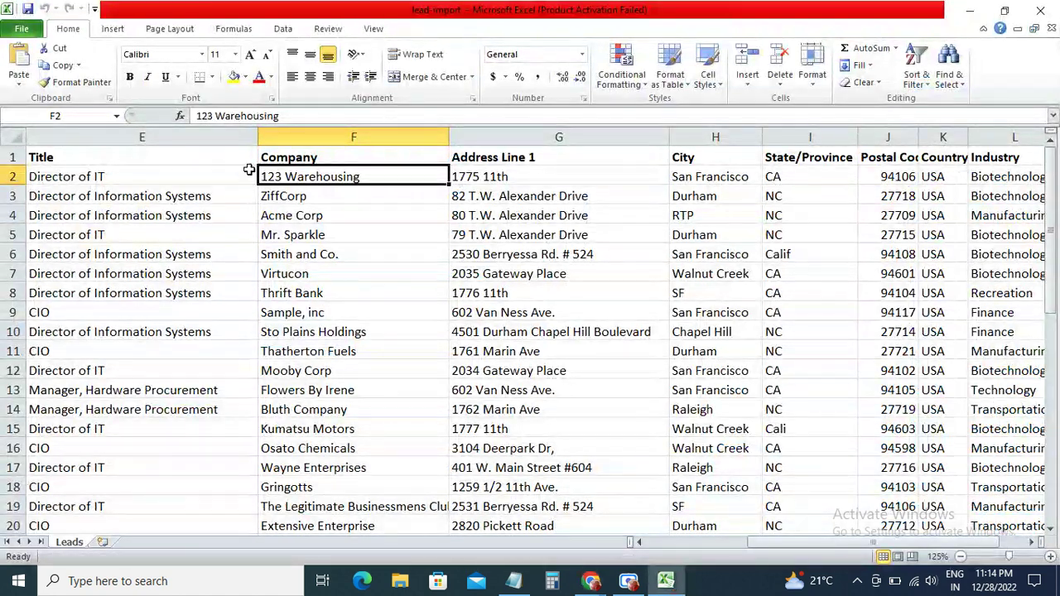
Add filters to the header row of the Leads sheet
{"action": "left_click", "coordinate": [191, 158]}
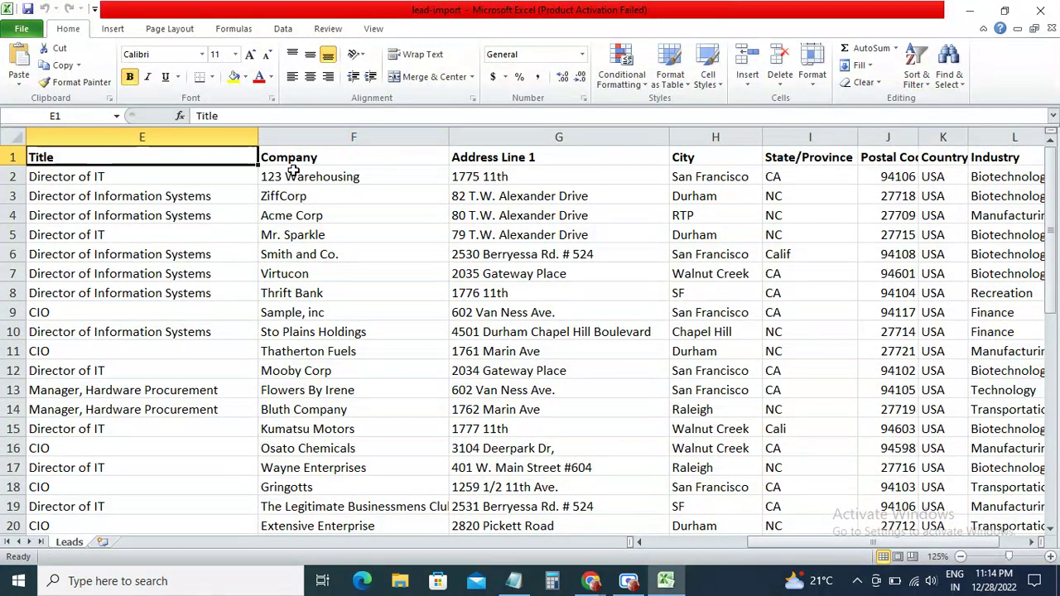
{"action": "key", "text": "Right"}
{"action": "key", "text": "Right"}
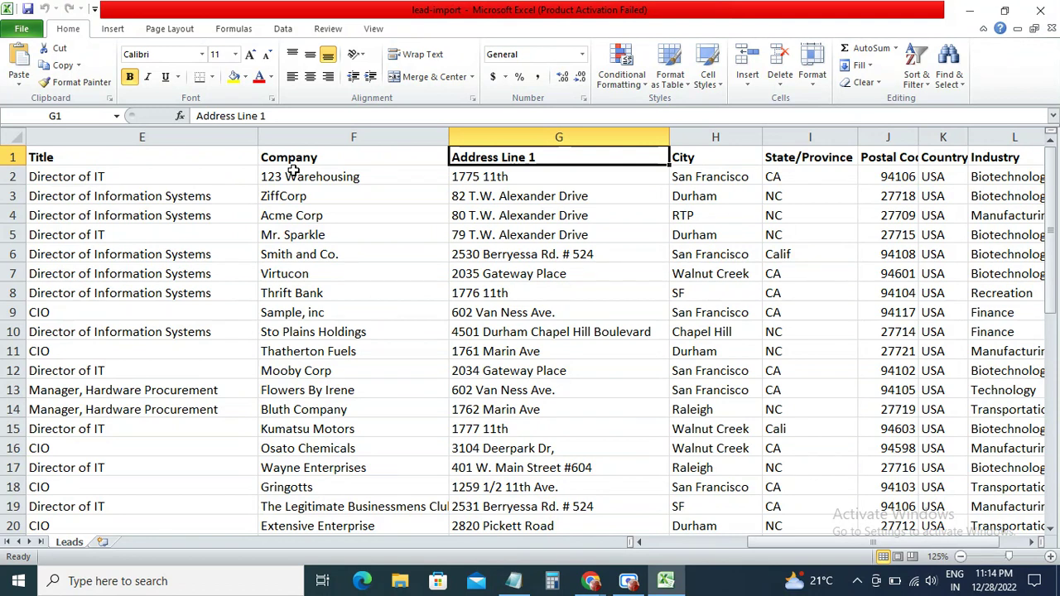
{"action": "key", "text": "Right"}
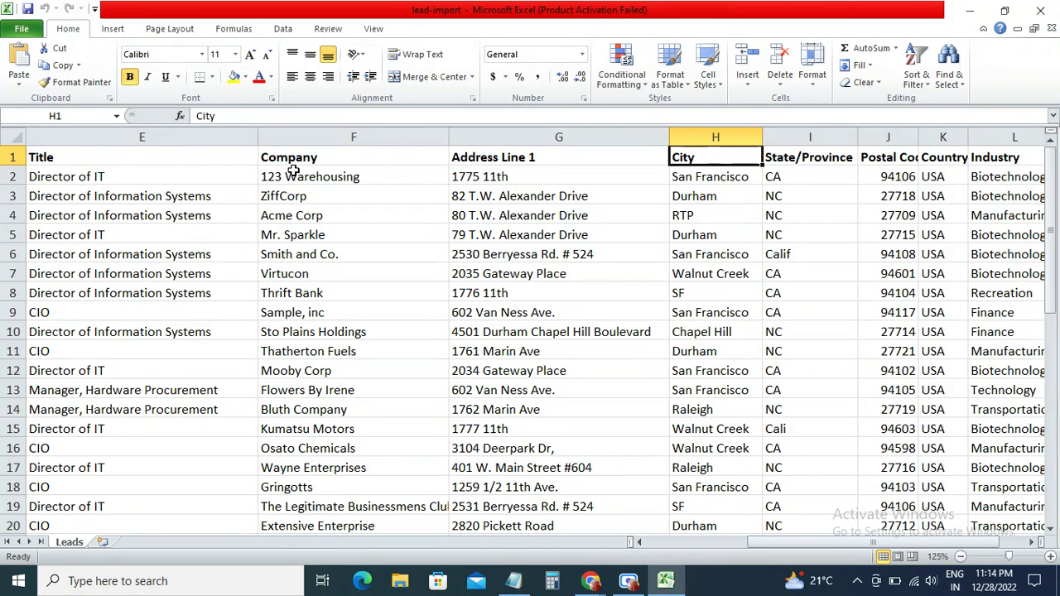
{"action": "key", "text": "ctrl+shift+l"}
{"action": "scroll", "coordinate": [293, 170], "scroll_direction": "left", "scroll_amount": 4}
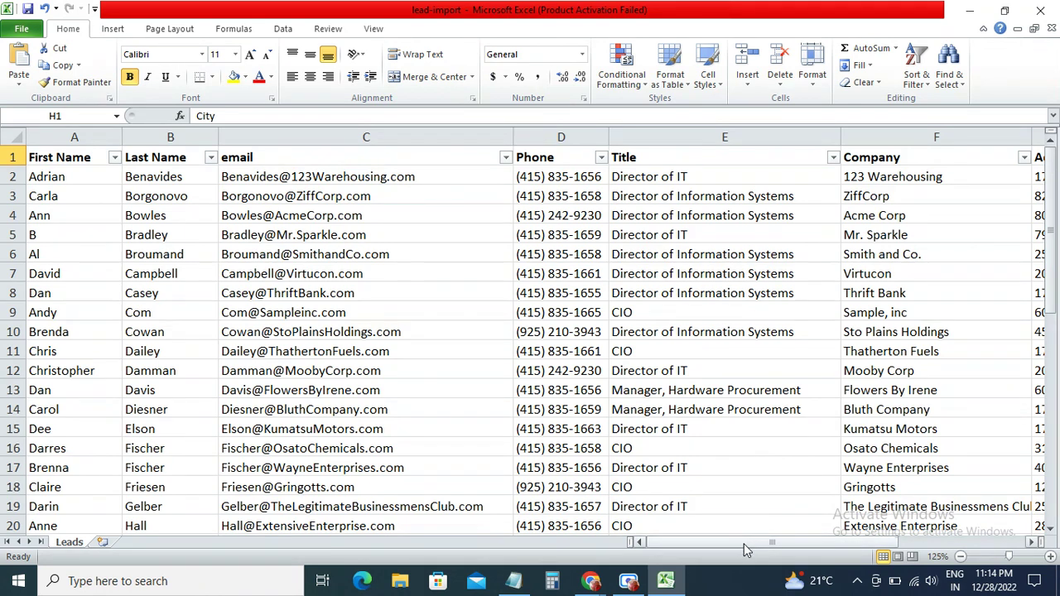
{"action": "left_click_drag", "start_coordinate": [744, 543], "coordinate": [779, 542]}
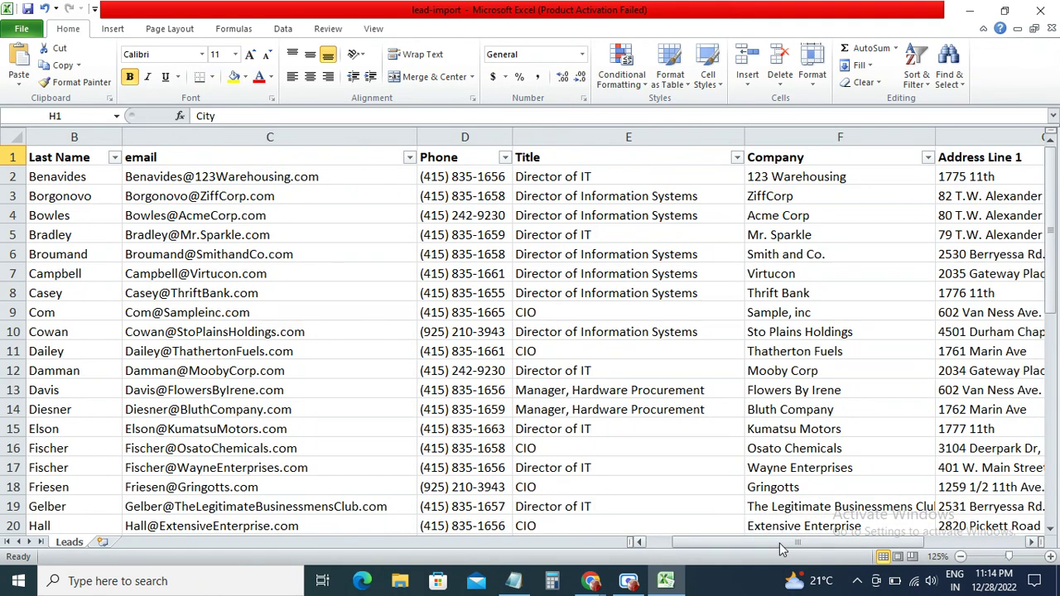
Write the filter shortcut note "CTR + SHIFT + L" in Notepad, highlight it, and return to the Leads sheet in Excel
{"action": "left_click", "coordinate": [514, 580]}
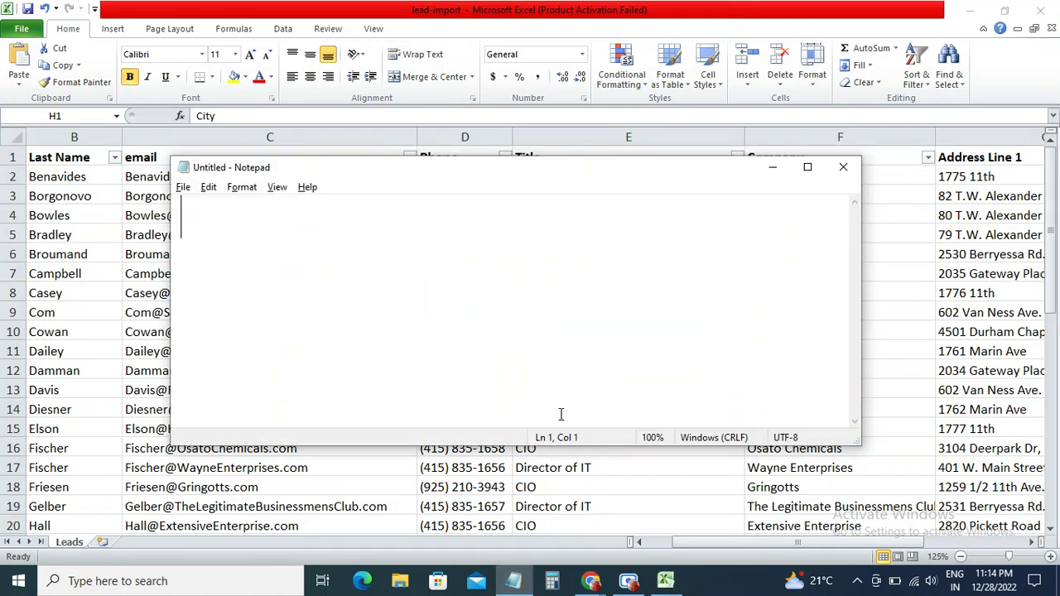
{"action": "type", "text": "CTR "}
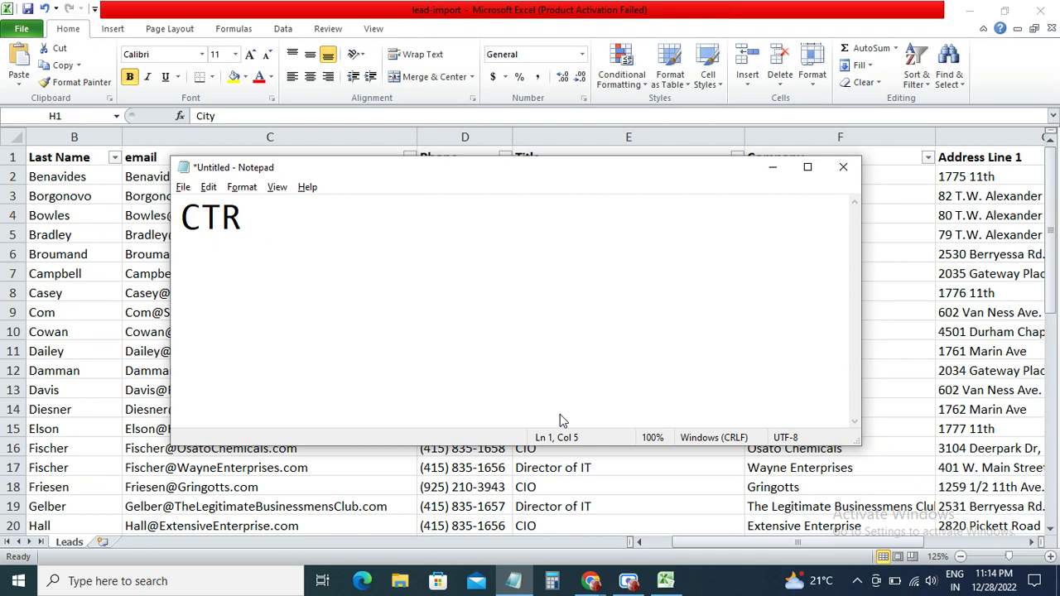
{"action": "type", "text": "+ SHIF"}
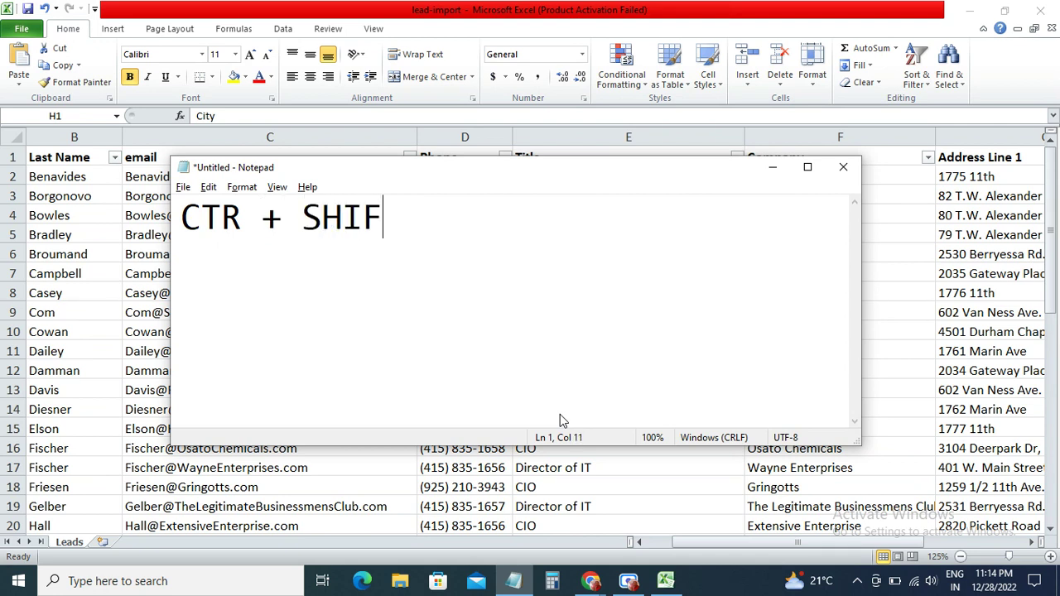
{"action": "type", "text": "T + L"}
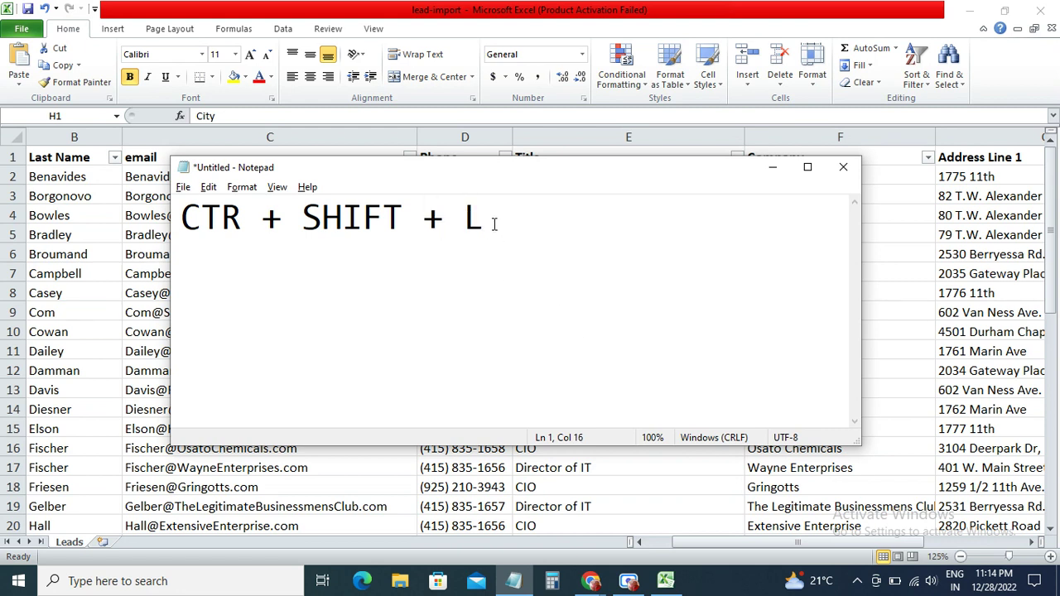
{"action": "left_click_drag", "start_coordinate": [496, 222], "coordinate": [177, 215]}
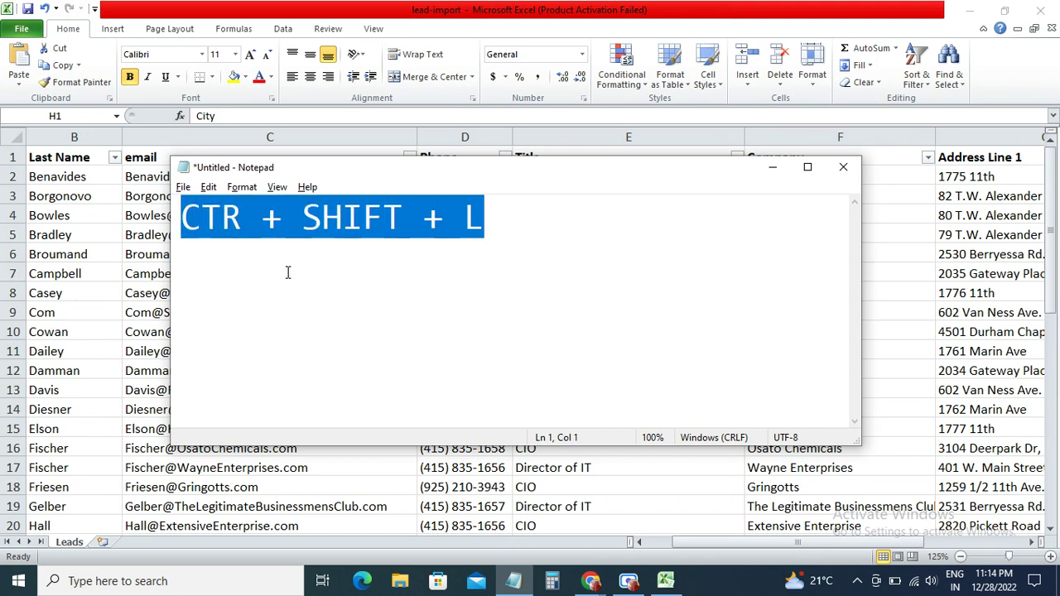
{"action": "key", "text": "alt+Tab"}
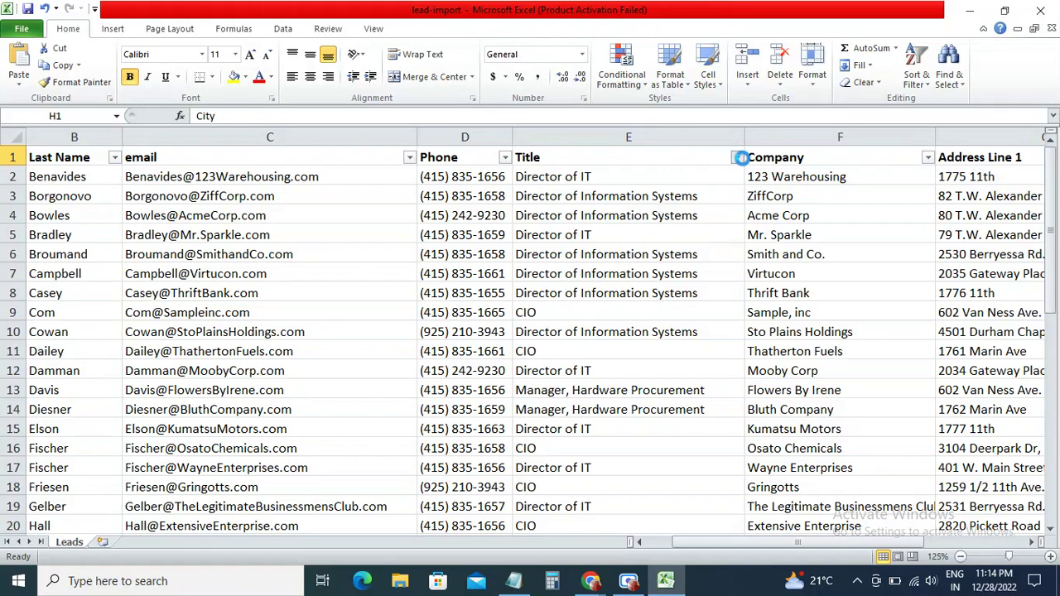
View the Title column's filter choices unchanged, and filter the City column to show only San Francisco and SF
{"action": "left_click", "coordinate": [737, 158]}
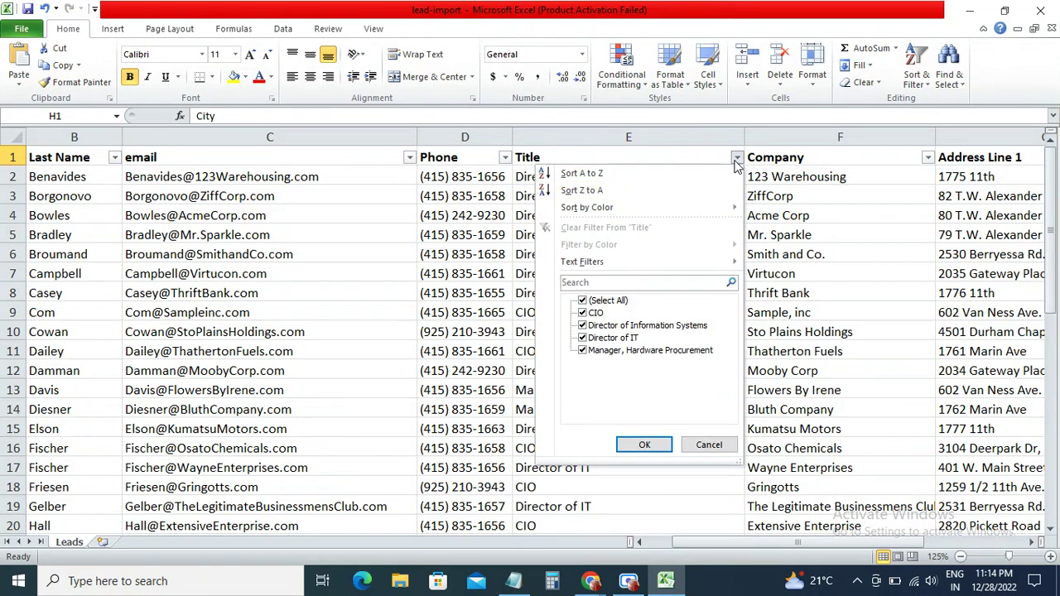
{"action": "left_click", "coordinate": [645, 445]}
{"action": "left_click_drag", "start_coordinate": [737, 547], "coordinate": [841, 528]}
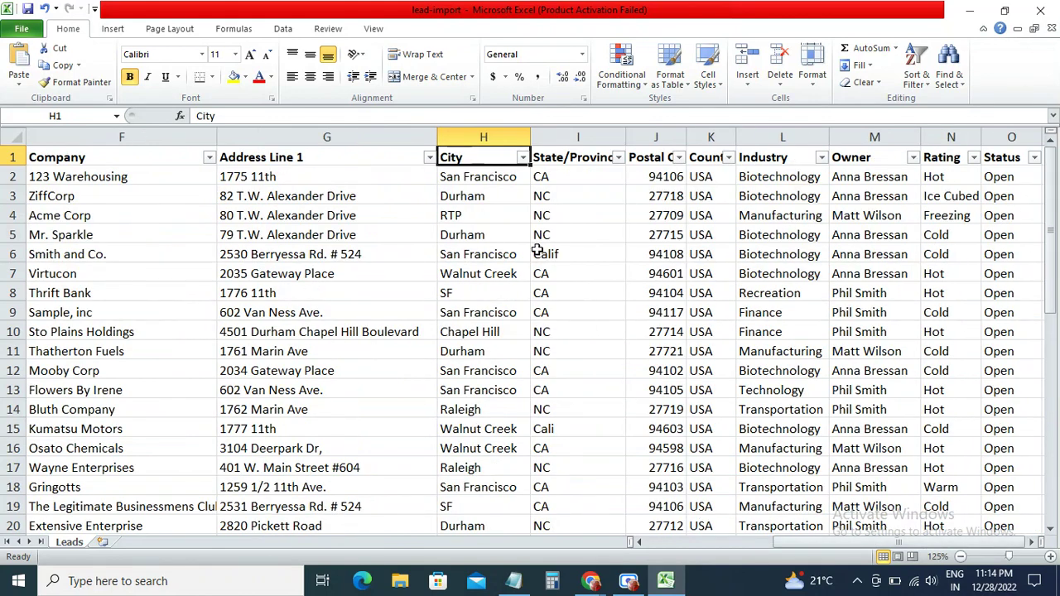
{"action": "left_click", "coordinate": [523, 157]}
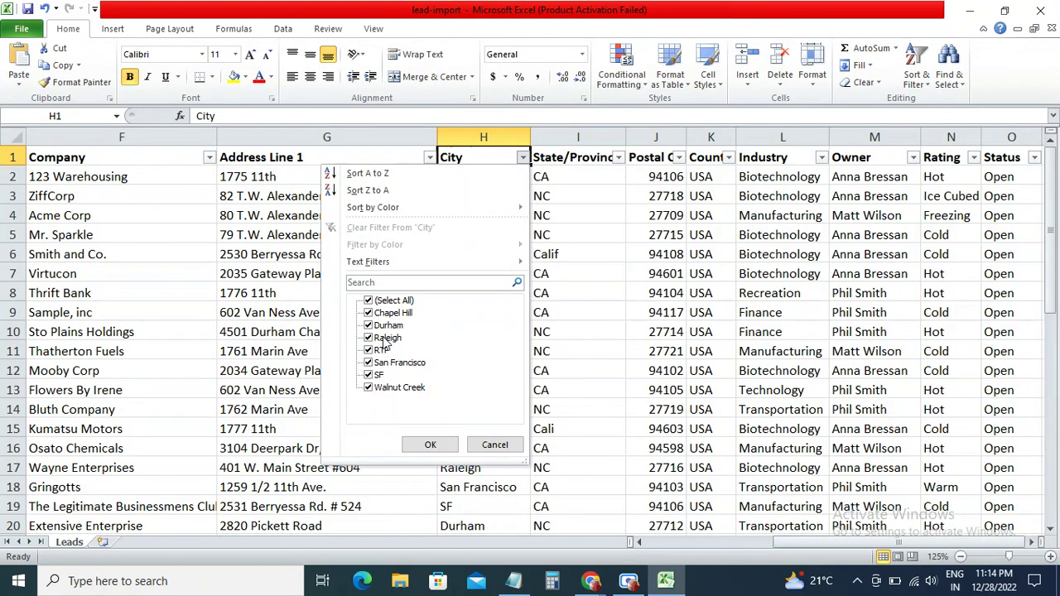
{"action": "left_click", "coordinate": [370, 302]}
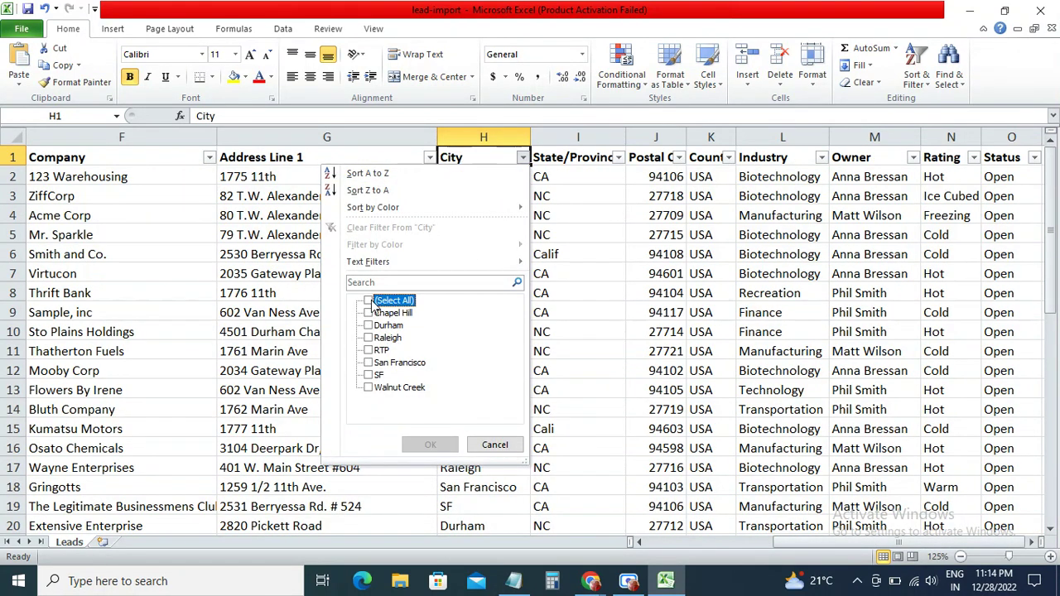
{"action": "left_click", "coordinate": [370, 365]}
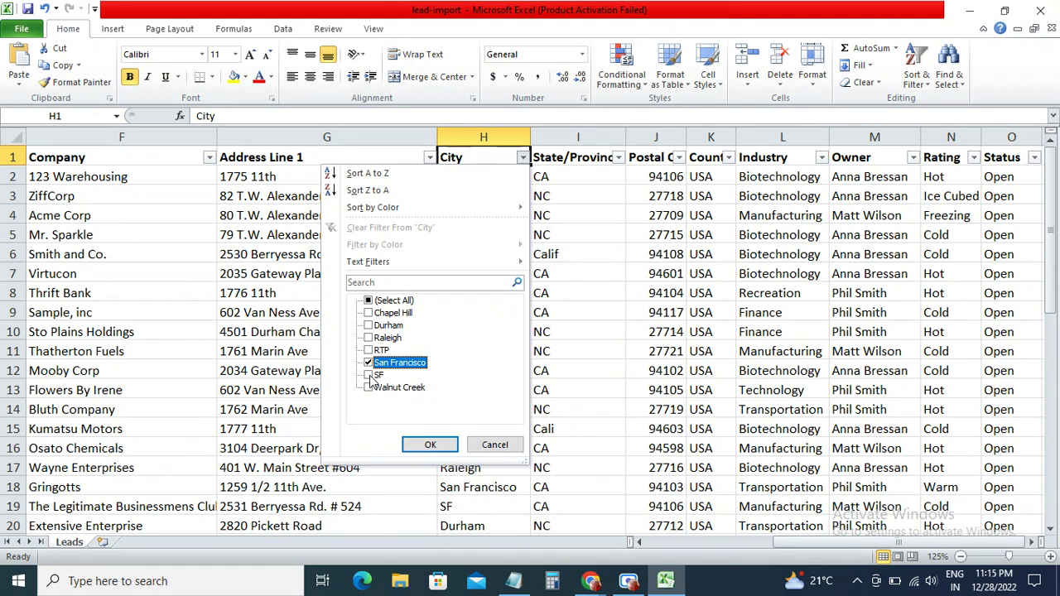
{"action": "left_click", "coordinate": [370, 375]}
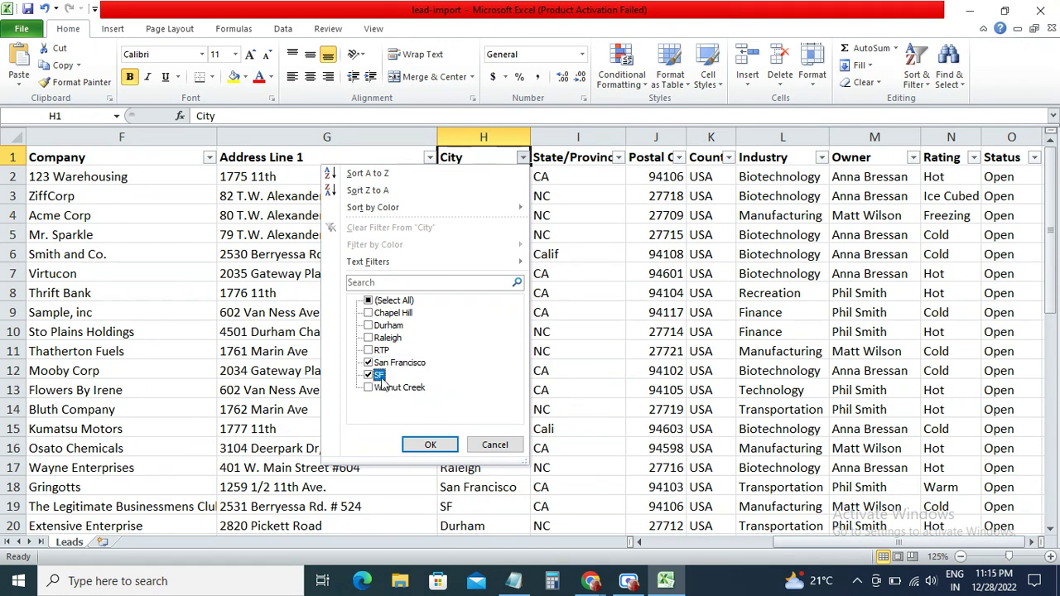
{"action": "left_click", "coordinate": [430, 446]}
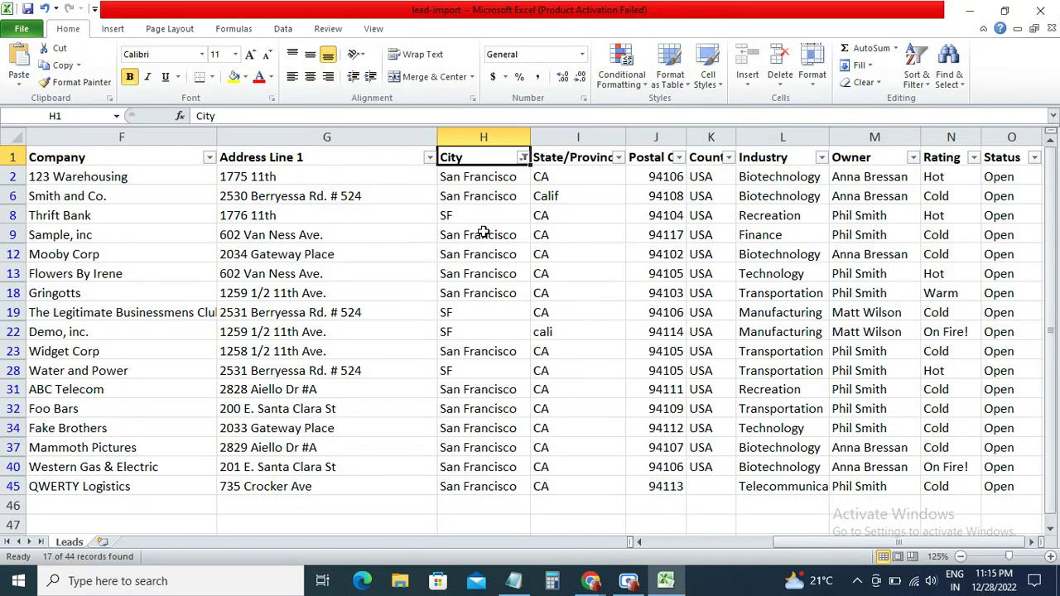
Copy the replacement value San Francisco from the Trailhead cleanup instructions in Chrome, and return to the Leads sheet in Excel
{"action": "key", "text": "alt+Tab"}
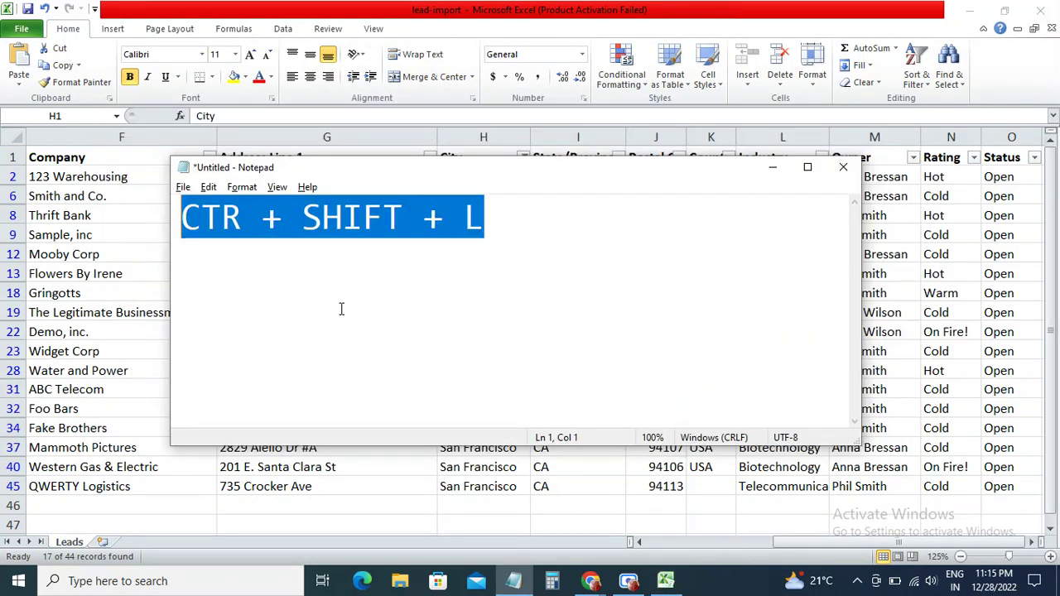
{"action": "key", "text": "alt+Tab"}
{"action": "key", "text": "alt+Tab"}
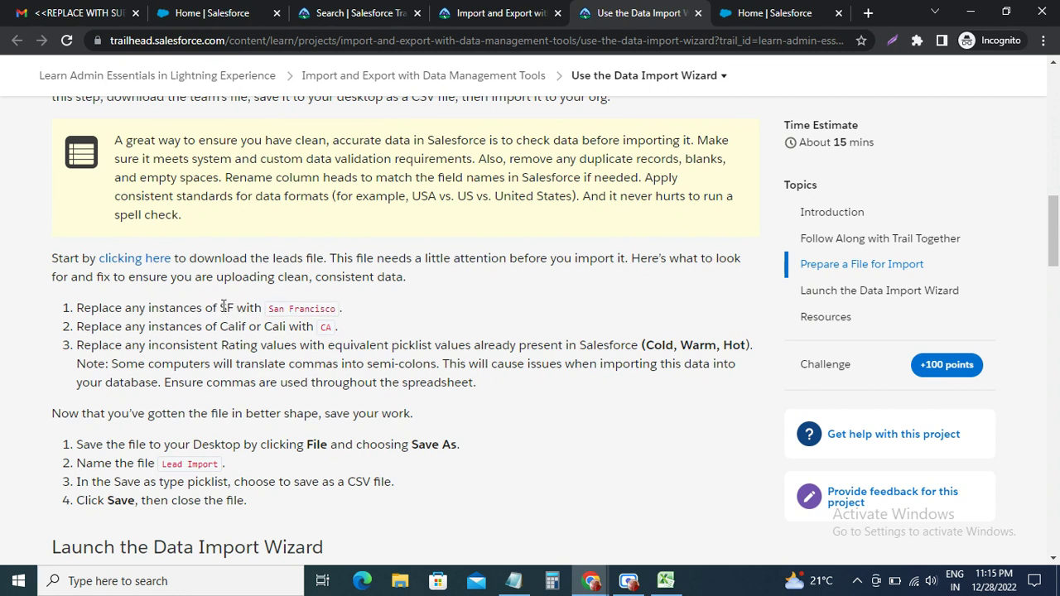
{"action": "left_click_drag", "start_coordinate": [219, 307], "coordinate": [332, 307]}
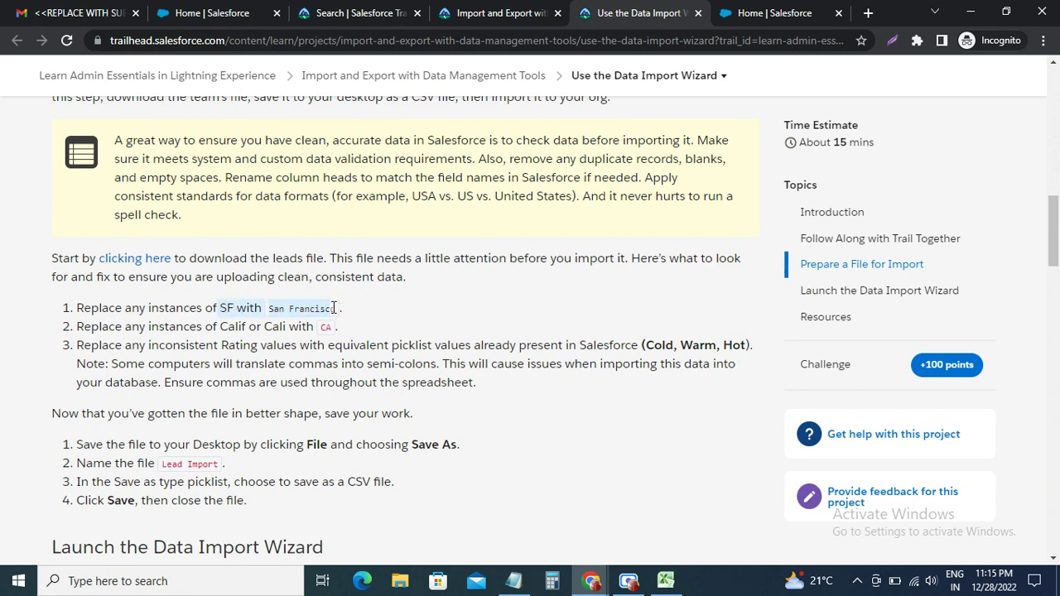
{"action": "left_click", "coordinate": [345, 306]}
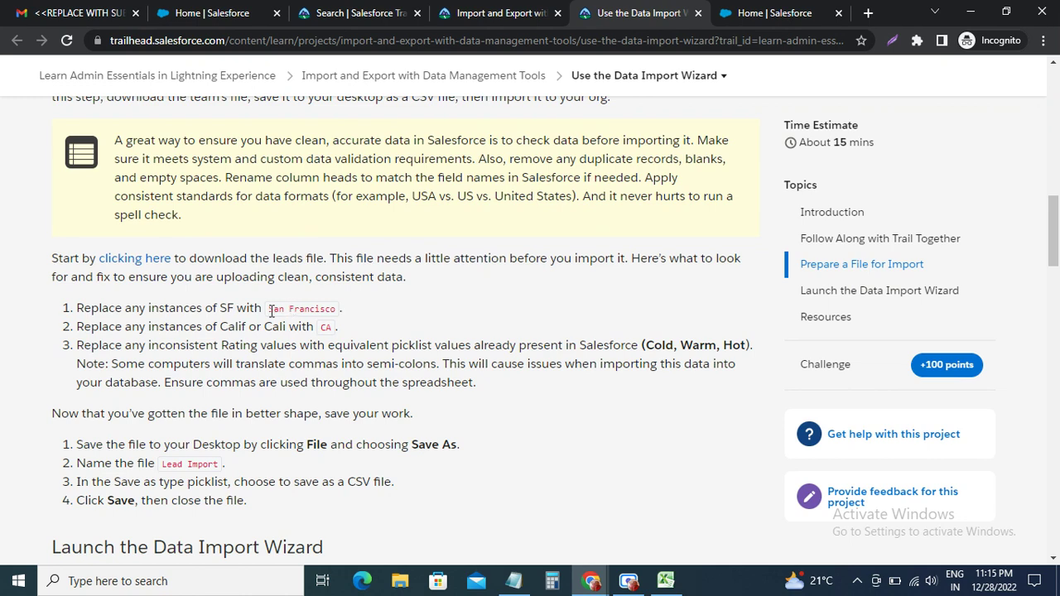
{"action": "left_click_drag", "start_coordinate": [269, 308], "coordinate": [333, 311]}
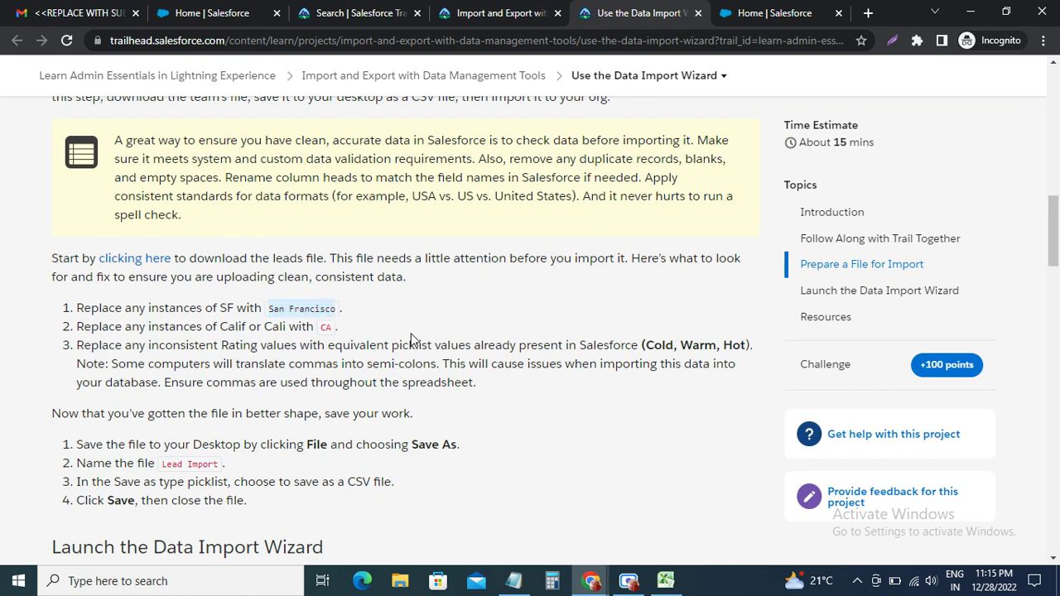
{"action": "key", "text": "alt+Tab"}
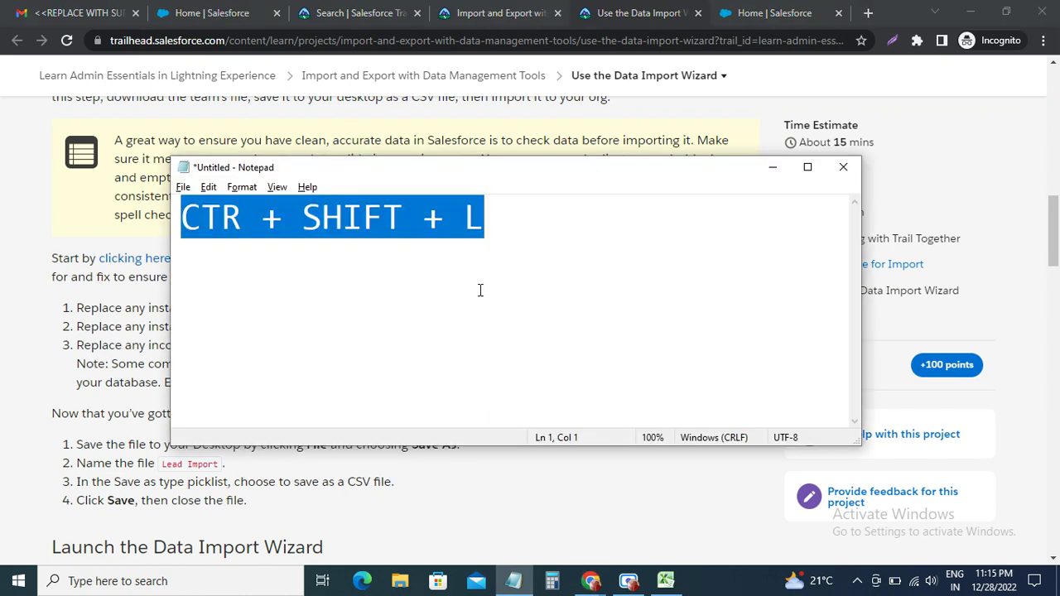
{"action": "key", "text": "alt+Tab"}
{"action": "key", "text": "alt+Tab"}
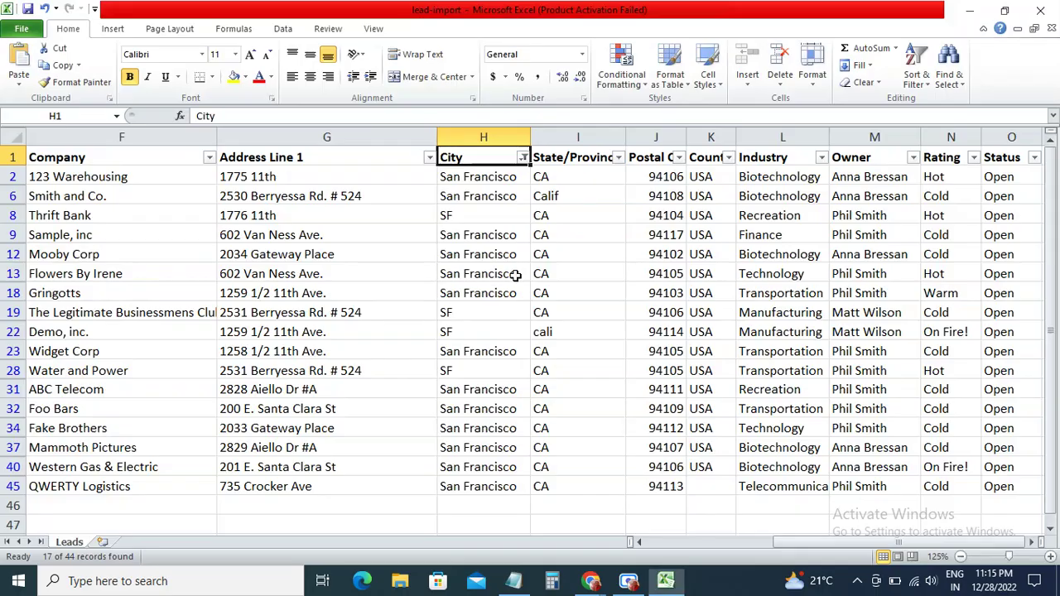
Narrow the City filter to show only the SF rows
{"action": "left_click", "coordinate": [524, 159]}
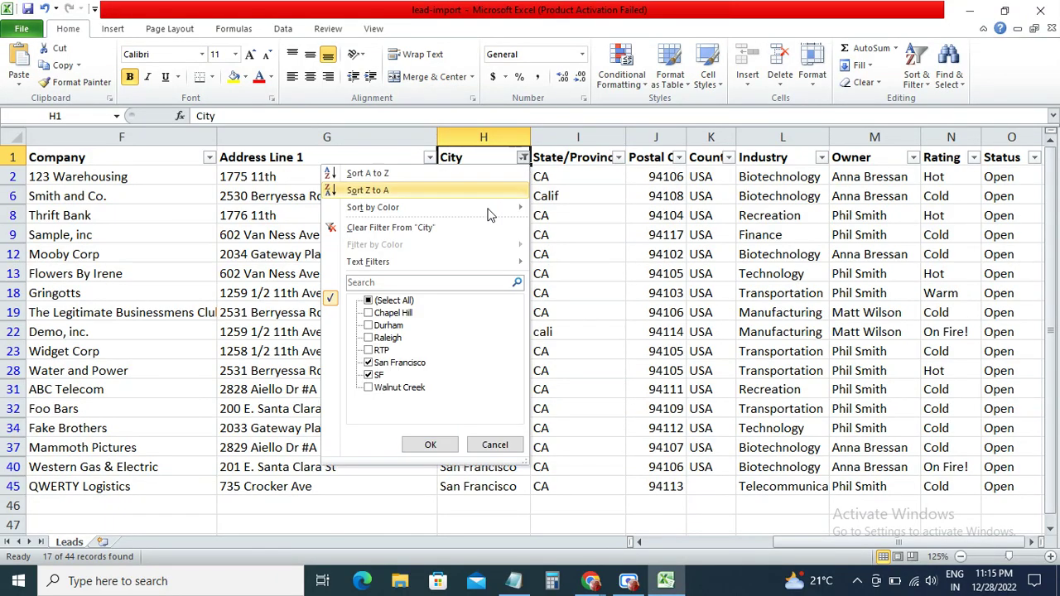
{"action": "left_click", "coordinate": [369, 364]}
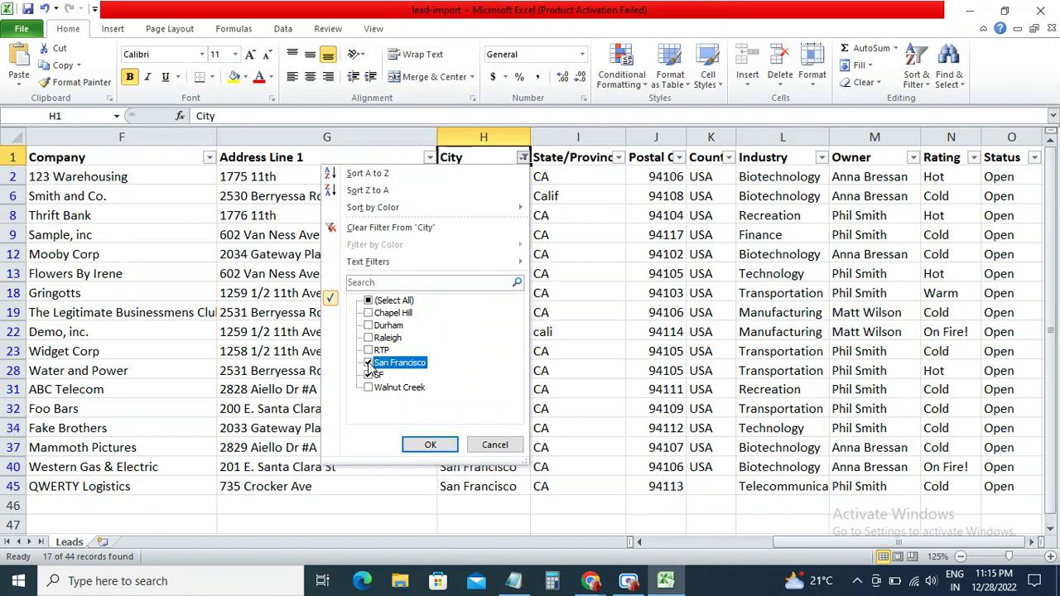
{"action": "left_click", "coordinate": [430, 445]}
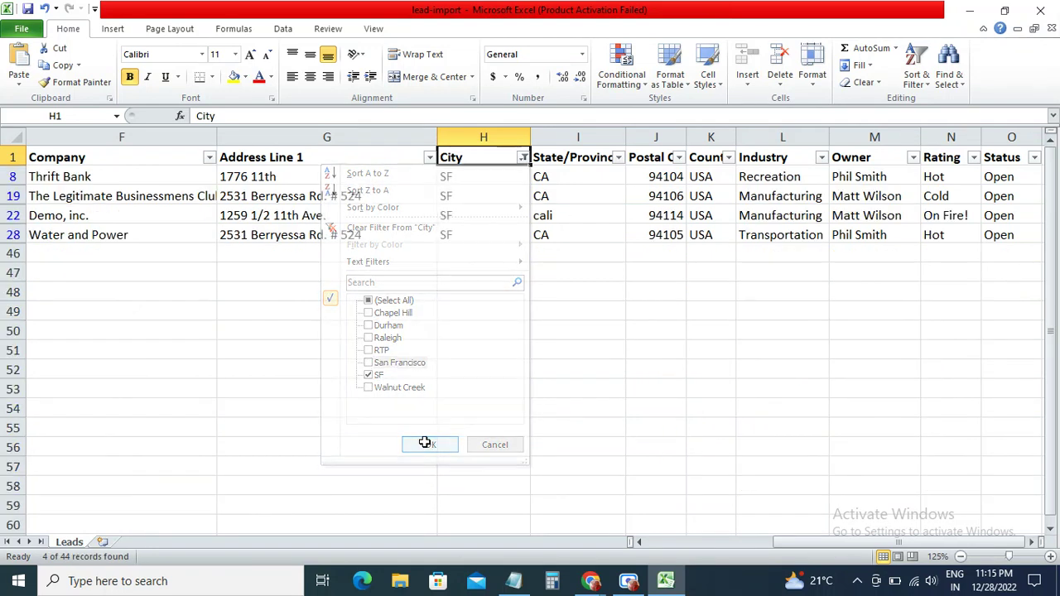
Replace SF with the copied San Francisco in the City cells of all filtered rows, 8, 19, 22 and 28
{"action": "left_click_drag", "start_coordinate": [469, 176], "coordinate": [466, 234]}
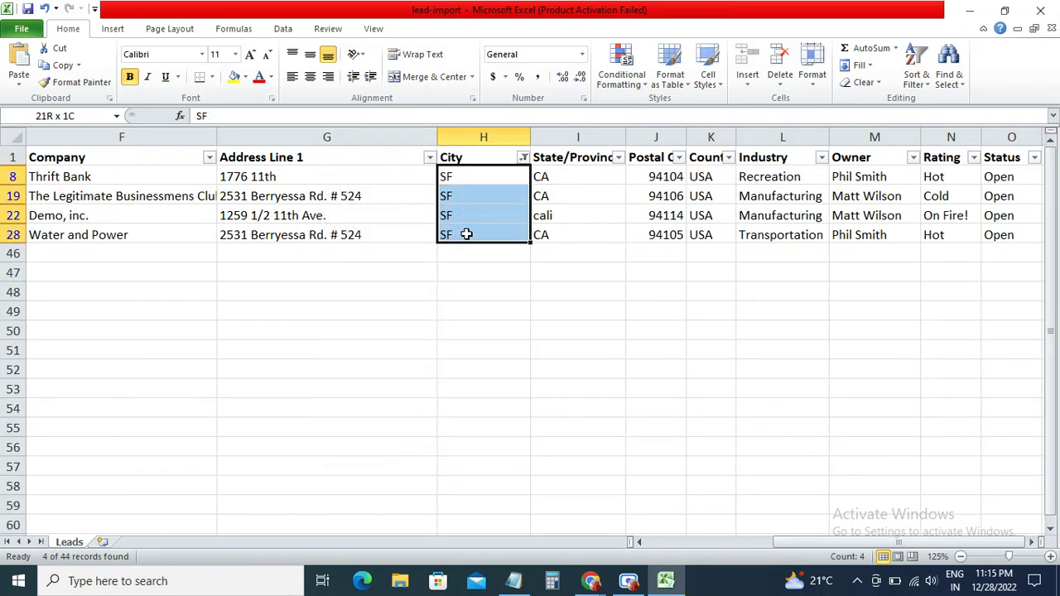
{"action": "left_click", "coordinate": [469, 176]}
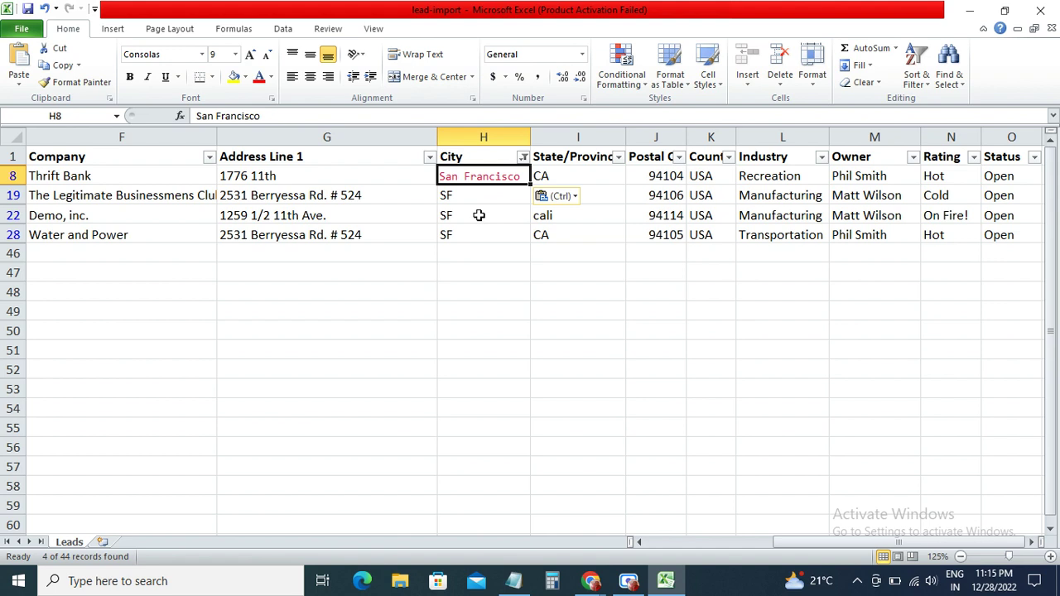
{"action": "key", "text": "Down"}
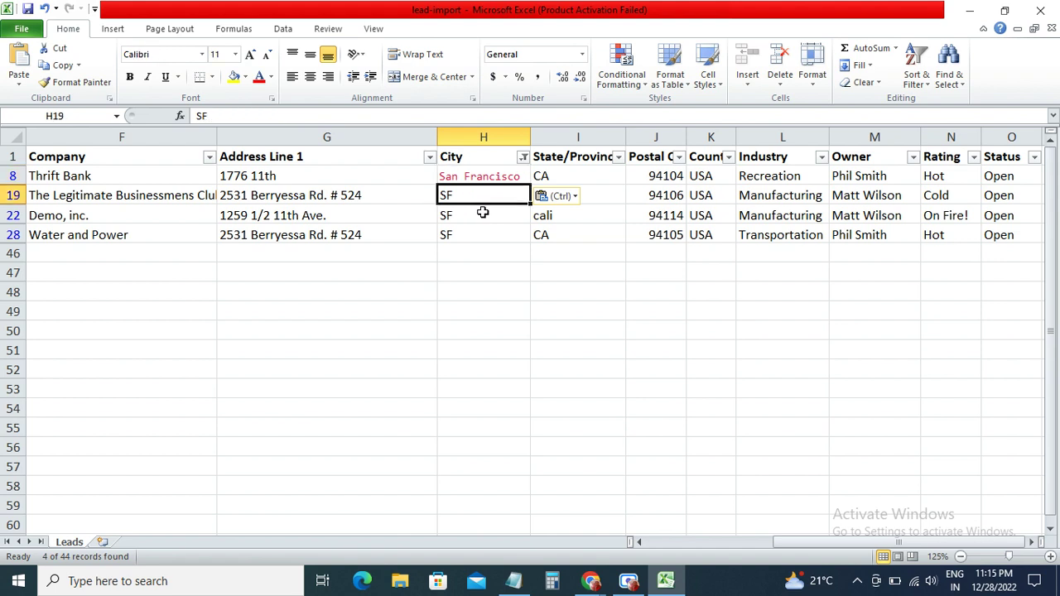
{"action": "type", "text": "San Francisco"}
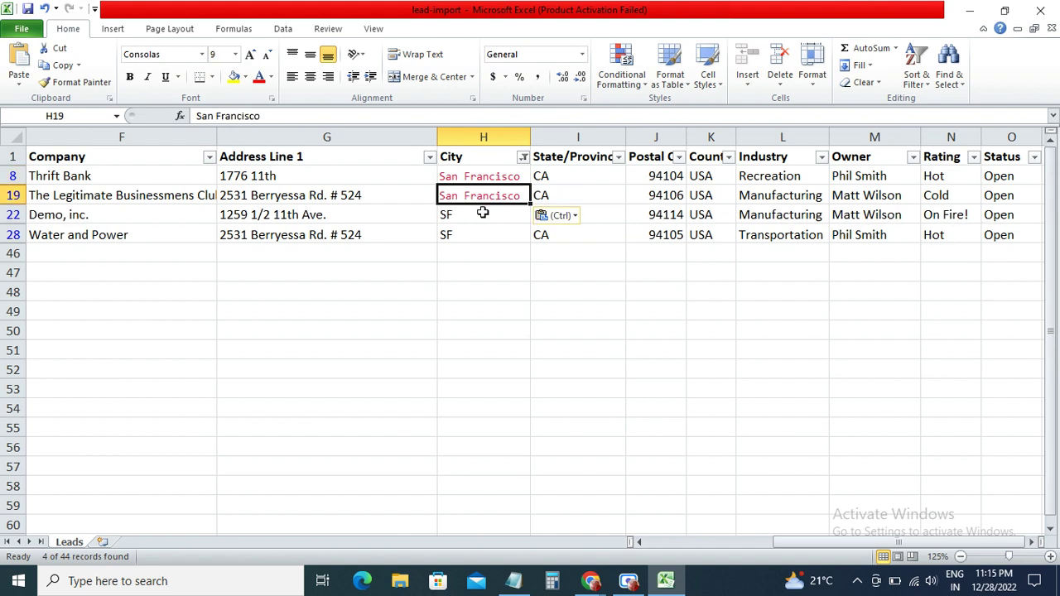
{"action": "key", "text": "Down"}
{"action": "type", "text": "San Francisco"}
{"action": "key", "text": "Down"}
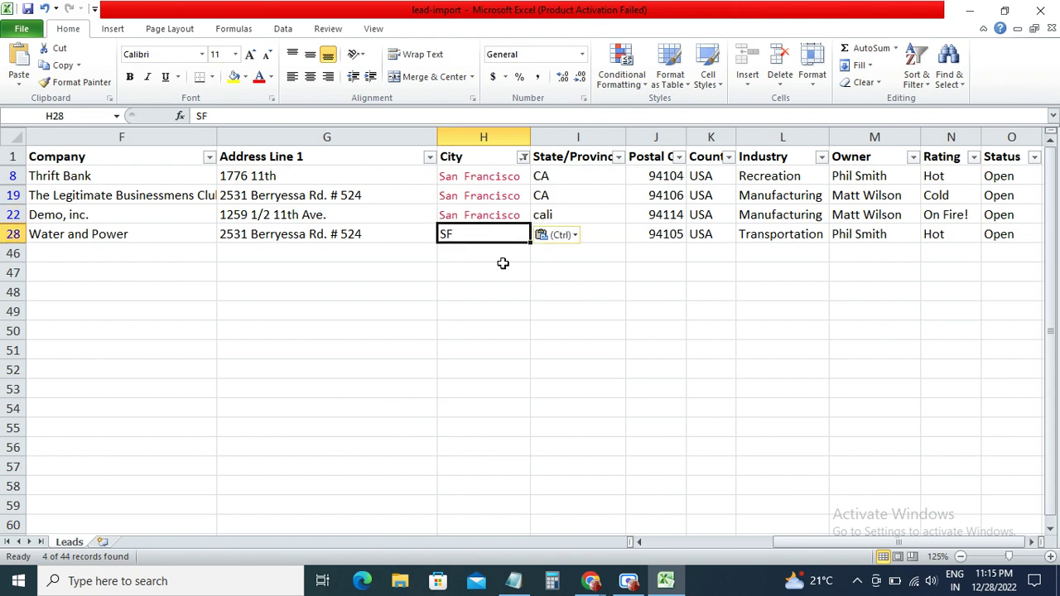
{"action": "type", "text": "San Francisco"}
{"action": "left_click", "coordinate": [494, 297]}
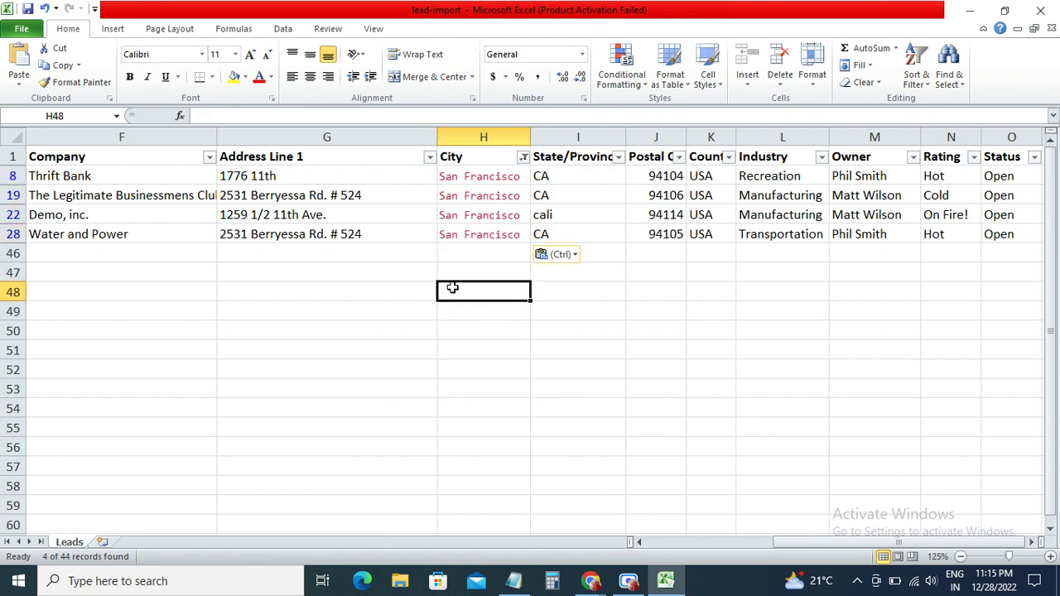
Reset the City filter to include all cities so every lead row is shown
{"action": "left_click", "coordinate": [524, 157]}
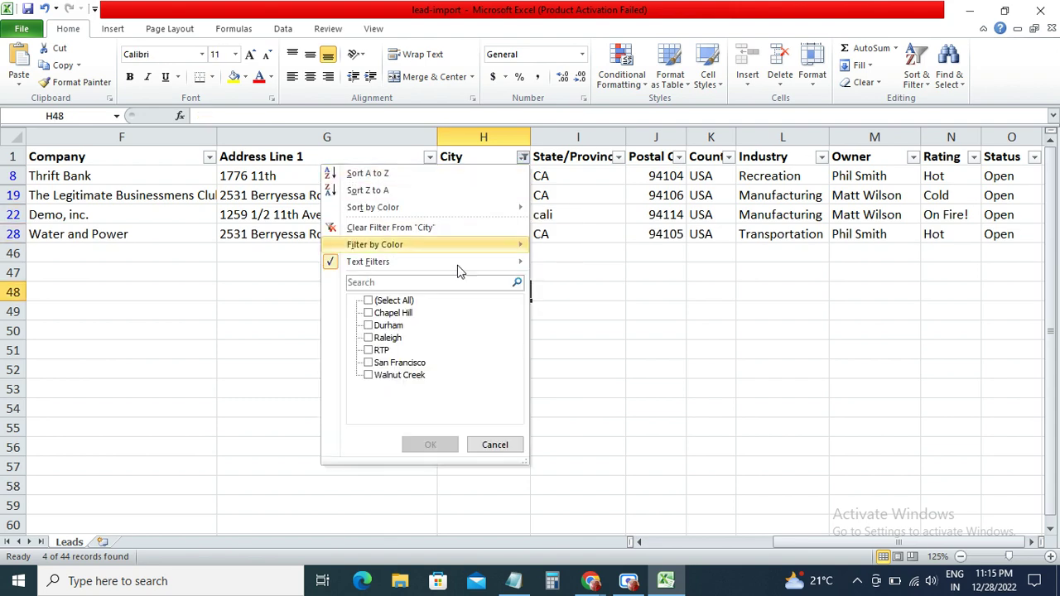
{"action": "left_click", "coordinate": [368, 301]}
{"action": "left_click", "coordinate": [429, 444]}
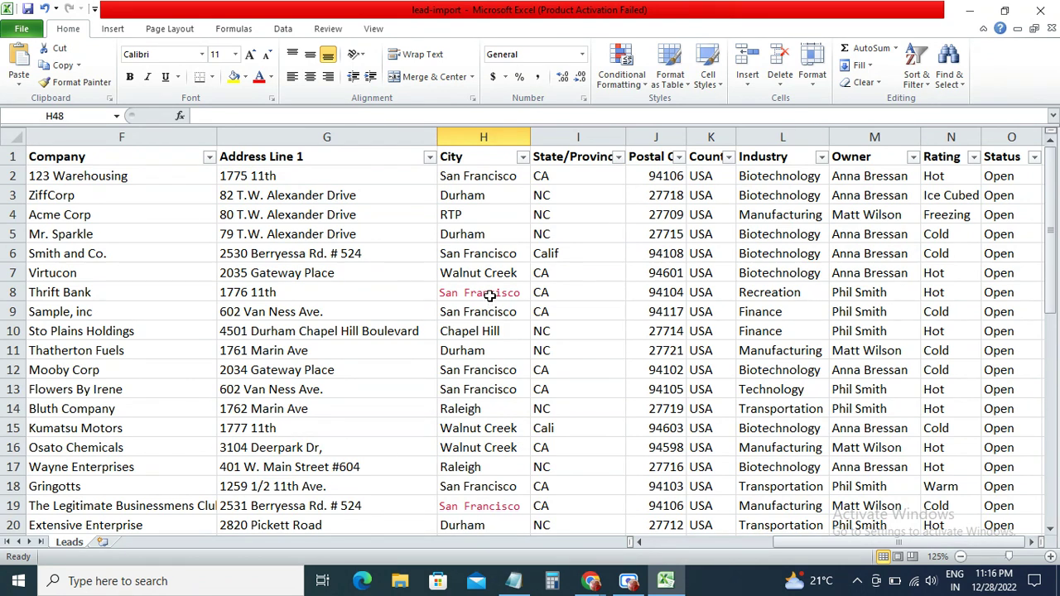
Read the Trailhead instructions on replacing Calif or Cali with CA and fixing Rating values, and examine those columns in the Leads sheet
{"action": "key", "text": "alt+Tab"}
{"action": "key", "text": "alt+Tab"}
{"action": "key", "text": "alt+Tab"}
{"action": "key", "text": "Tab"}
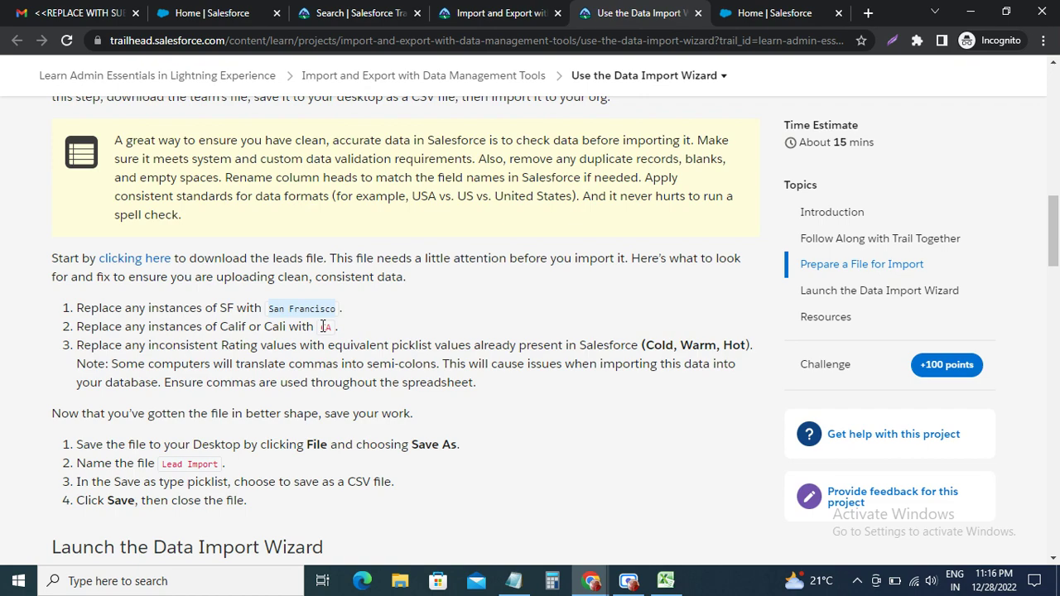
{"action": "key", "text": "alt+Tab"}
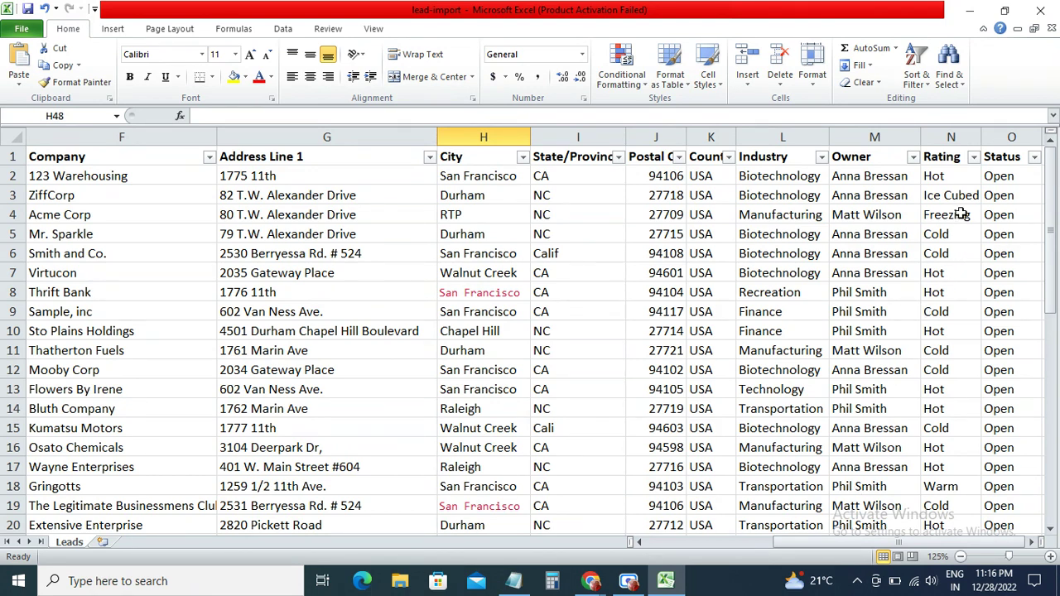
{"action": "scroll", "coordinate": [955, 268], "scroll_direction": "down", "scroll_amount": 1}
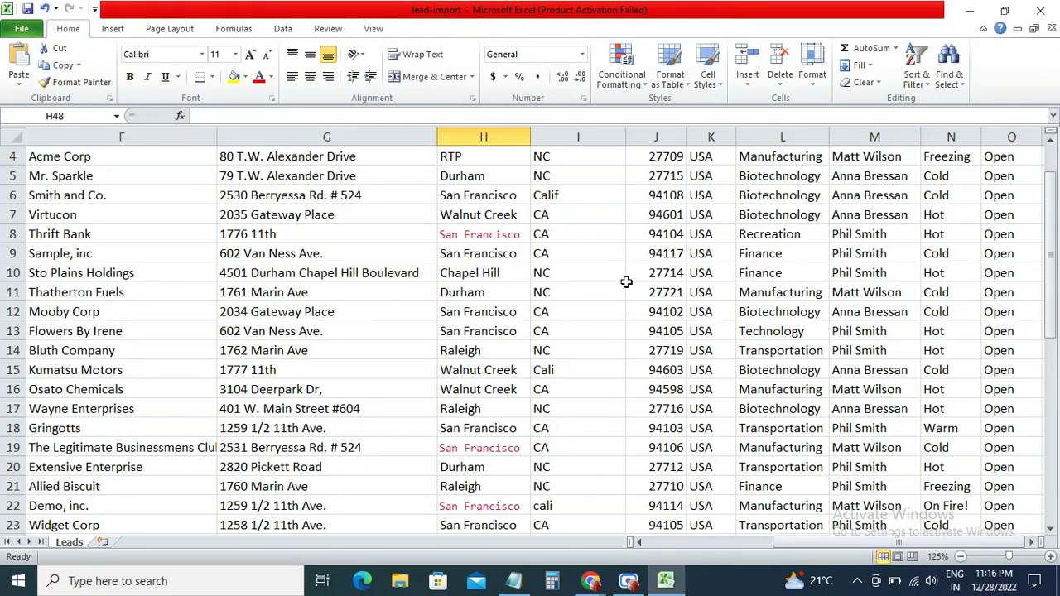
{"action": "scroll", "coordinate": [578, 223], "scroll_direction": "up", "scroll_amount": 1}
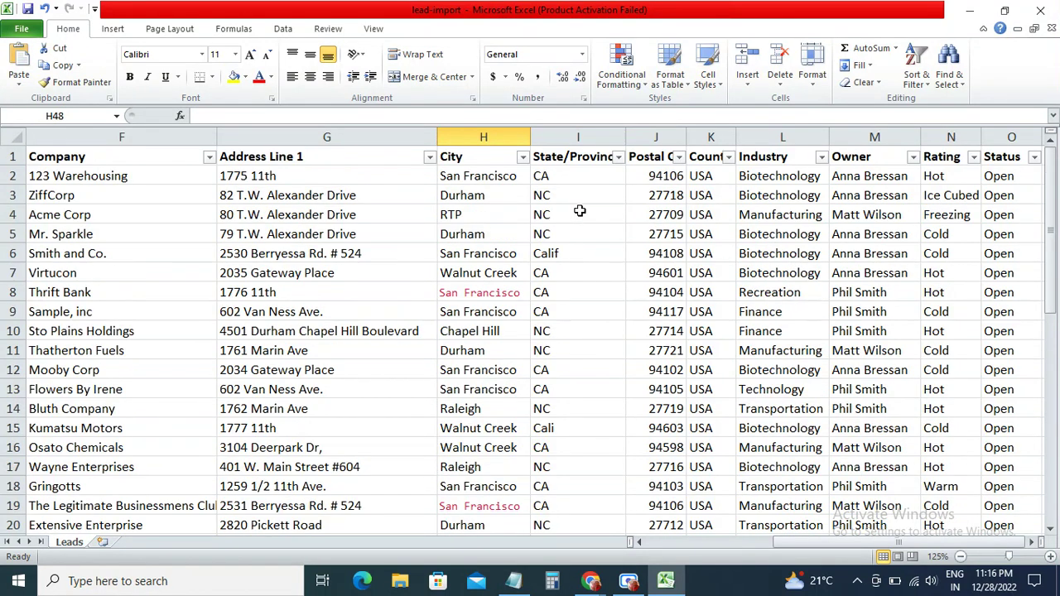
Filter the State/Province column to show only the Cali and Calif rows
{"action": "left_click", "coordinate": [618, 157]}
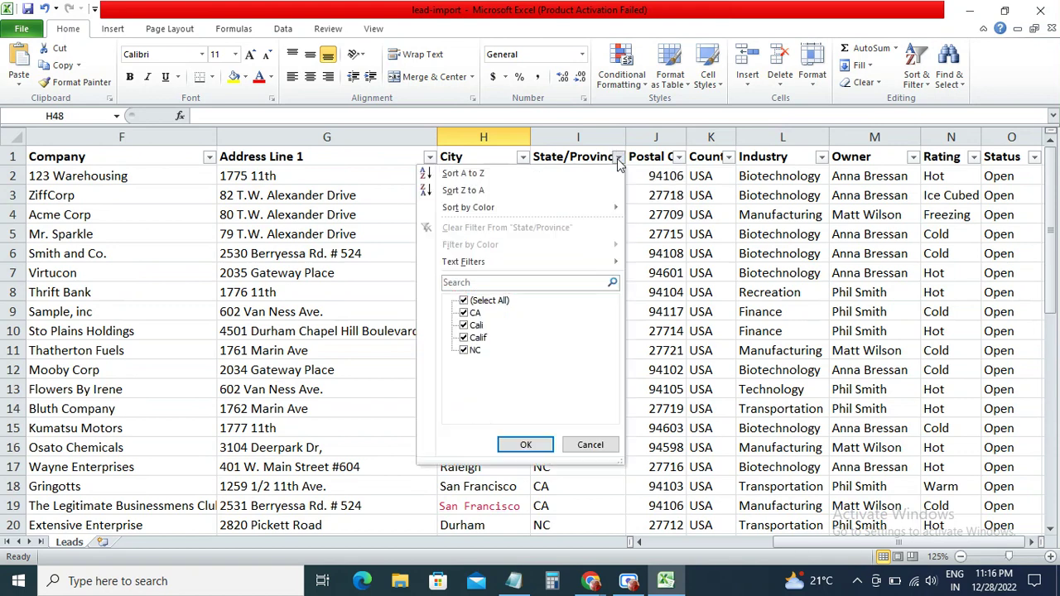
{"action": "left_click", "coordinate": [464, 300]}
{"action": "left_click", "coordinate": [464, 326]}
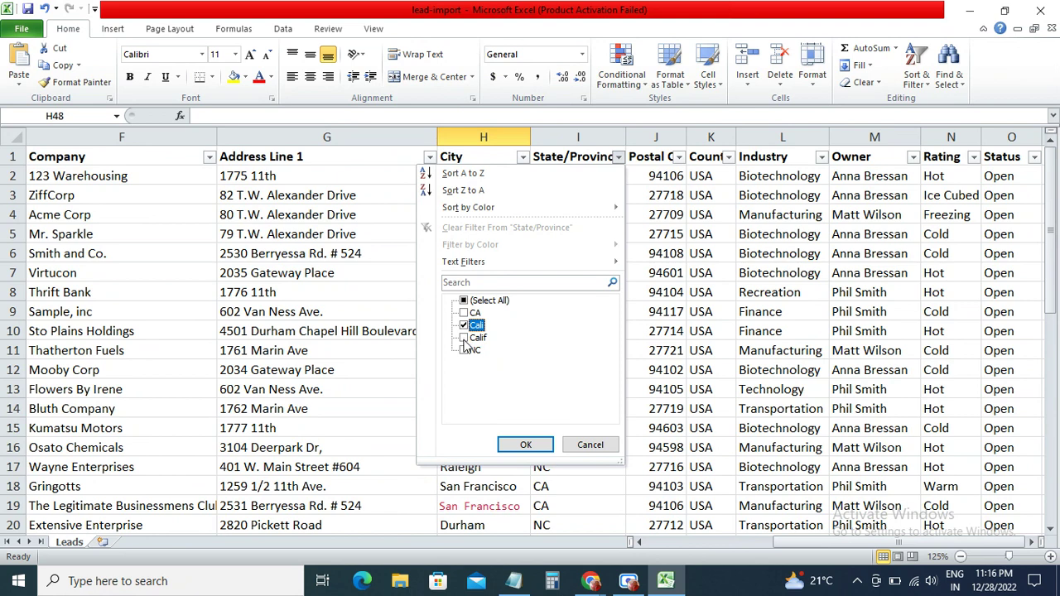
{"action": "left_click", "coordinate": [464, 338]}
{"action": "left_click", "coordinate": [526, 445]}
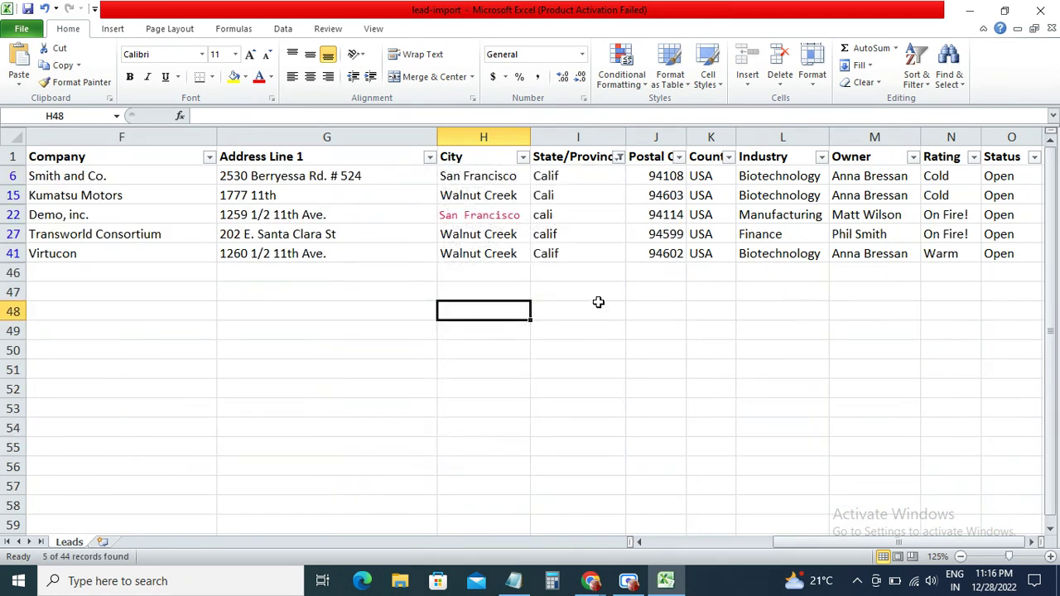
Replace the Cali and Calif entries with CA in the State/Province cells of filtered rows 6, 15, 22, 27 and 41
{"action": "left_click", "coordinate": [561, 177]}
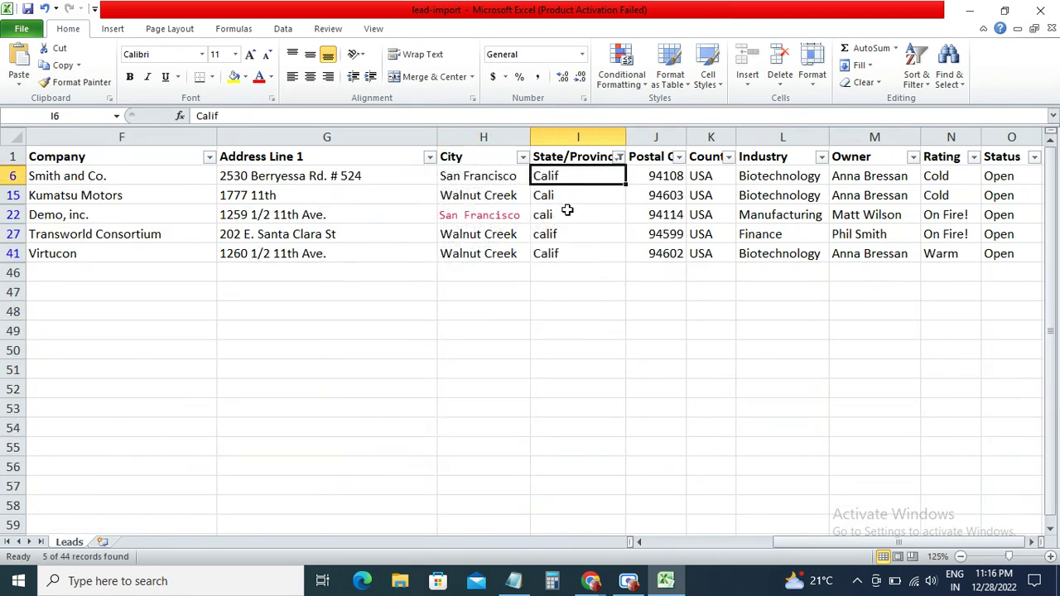
{"action": "key", "text": "alt+Tab"}
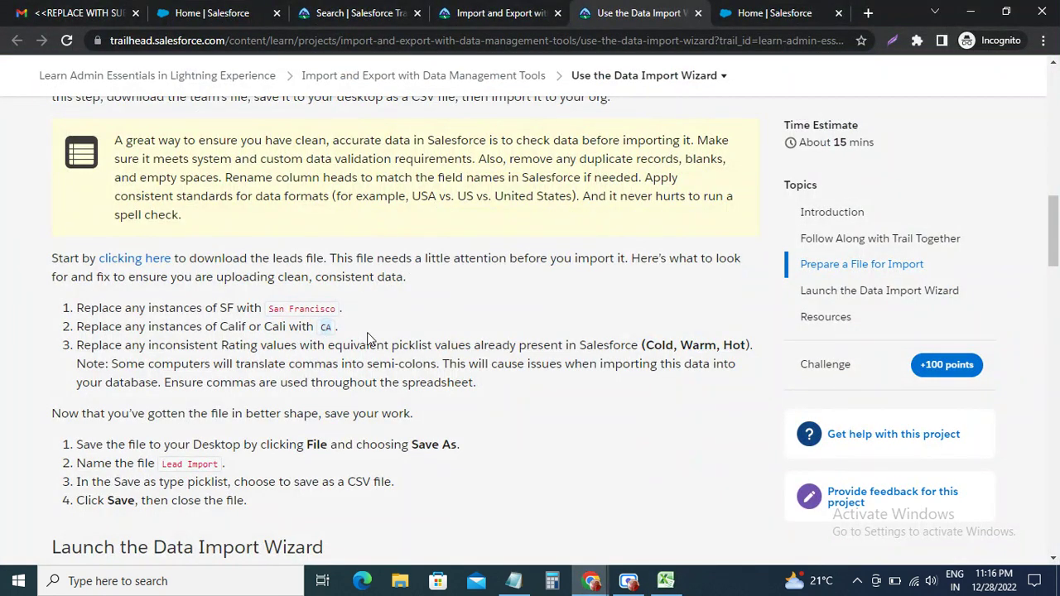
{"action": "key", "text": "alt+Tab"}
{"action": "type", "text": "CA"}
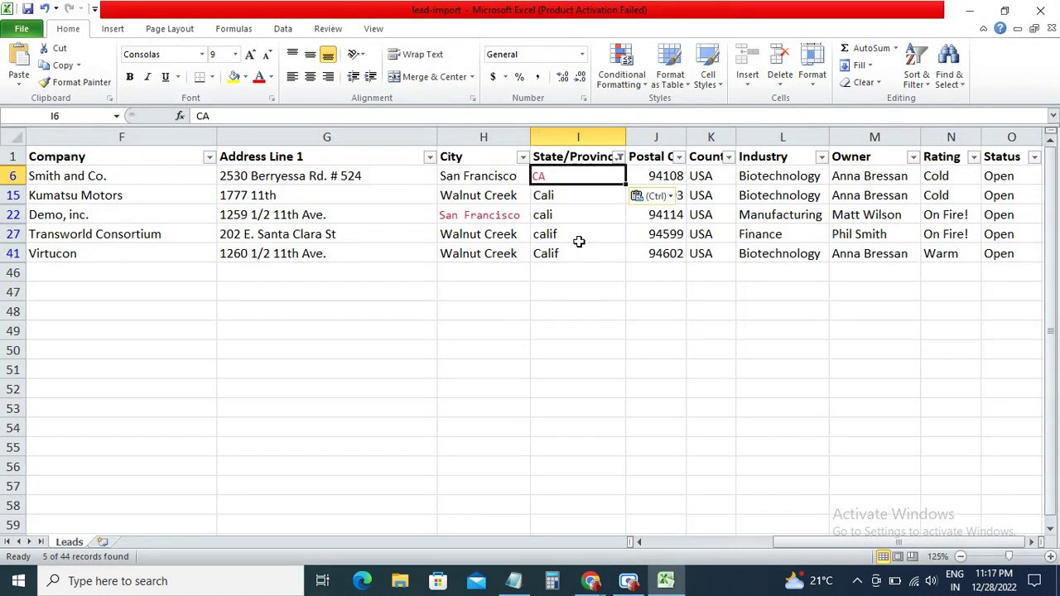
{"action": "left_click", "coordinate": [553, 199]}
{"action": "type", "text": "CA"}
{"action": "left_click", "coordinate": [549, 218]}
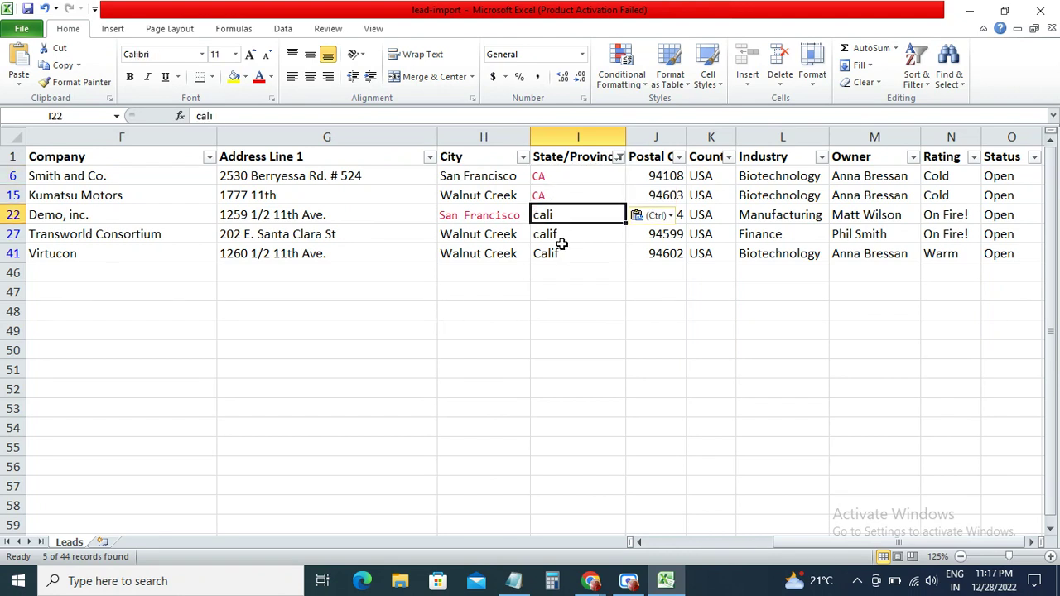
{"action": "type", "text": "CA"}
{"action": "left_click", "coordinate": [553, 236]}
{"action": "key", "text": "ctrl+v"}
{"action": "left_click", "coordinate": [549, 255]}
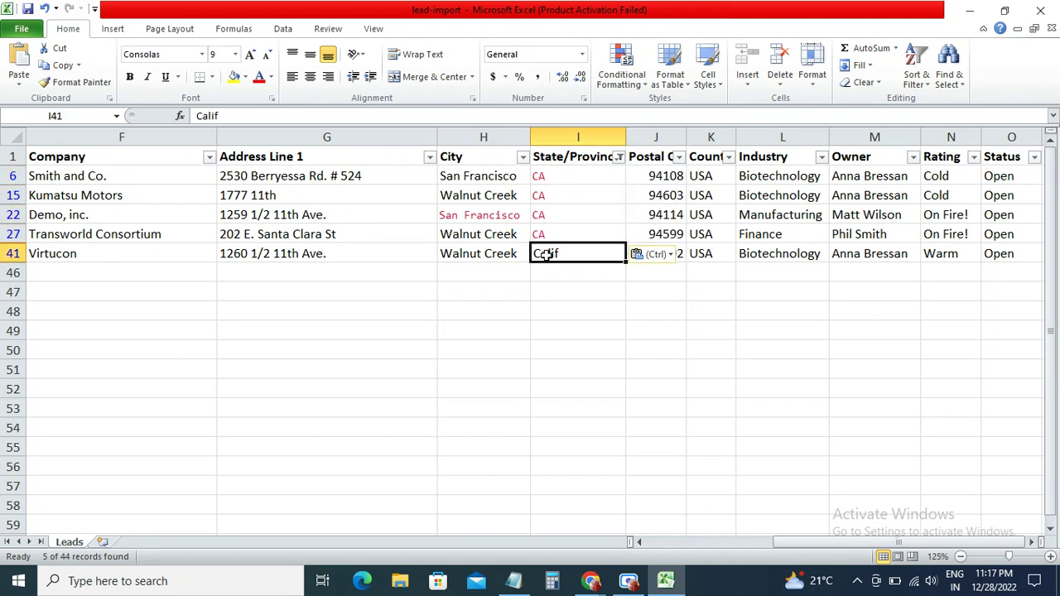
{"action": "key", "text": "ctrl+v"}
{"action": "left_click", "coordinate": [557, 307]}
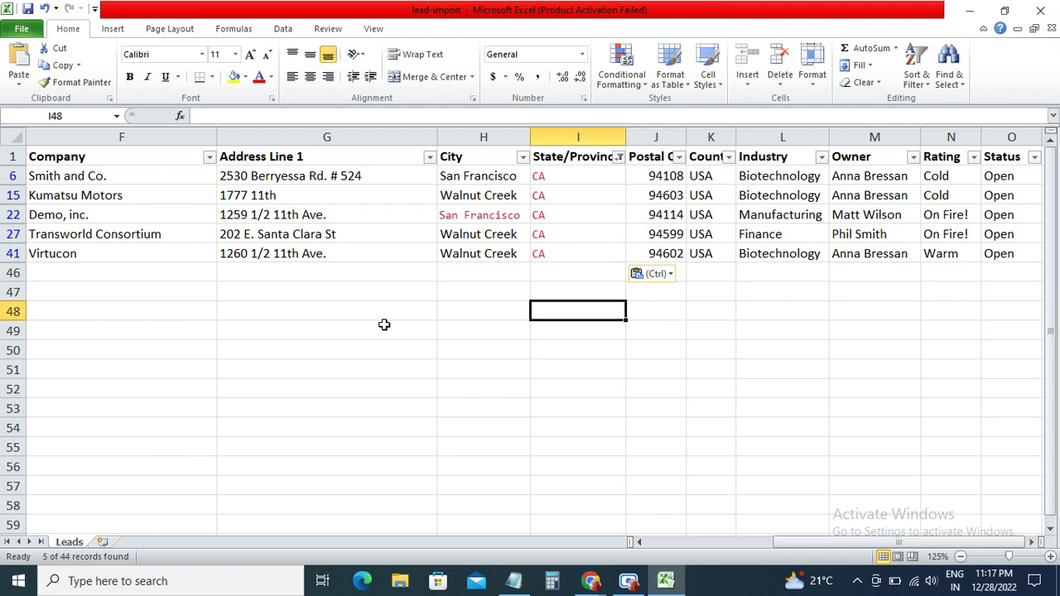
Check the Trailhead cleanup instructions, and reset the State/Province filter in the Leads sheet to include all states
{"action": "key", "text": "alt+Tab"}
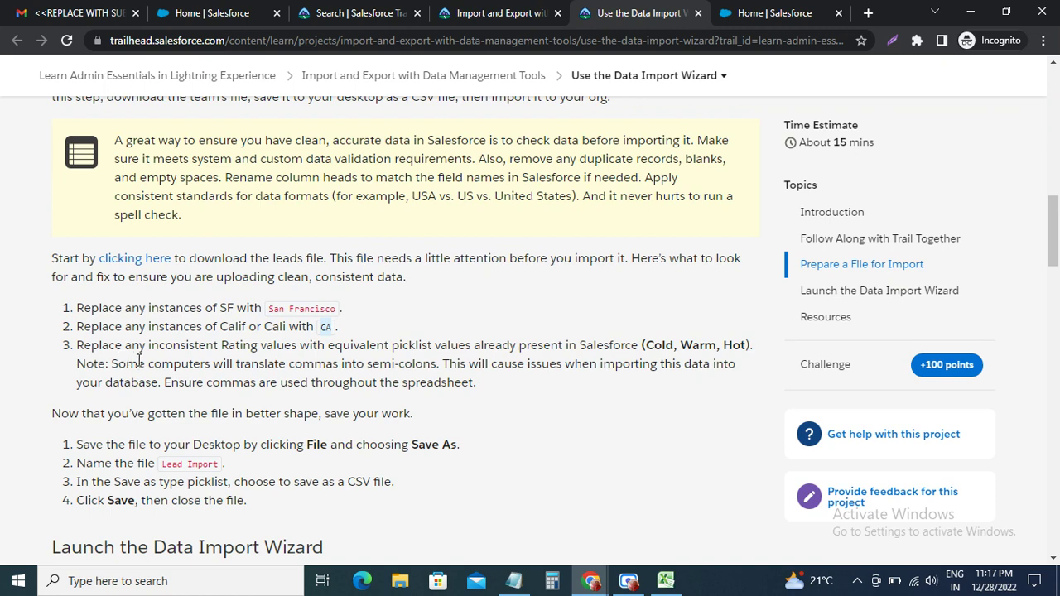
{"action": "key", "text": "alt+Tab"}
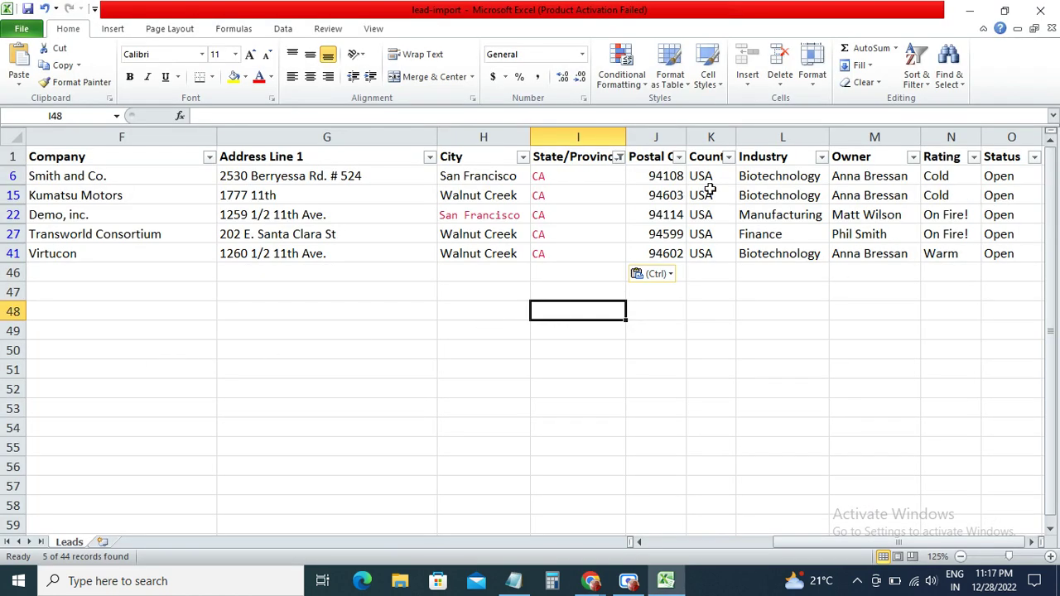
{"action": "left_click", "coordinate": [619, 156]}
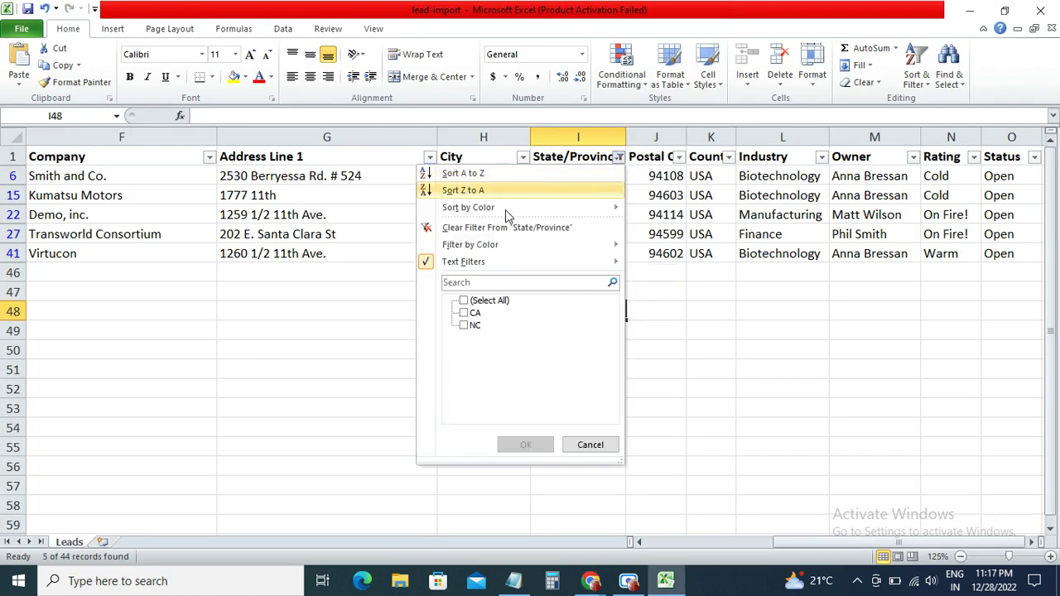
{"action": "left_click", "coordinate": [484, 301]}
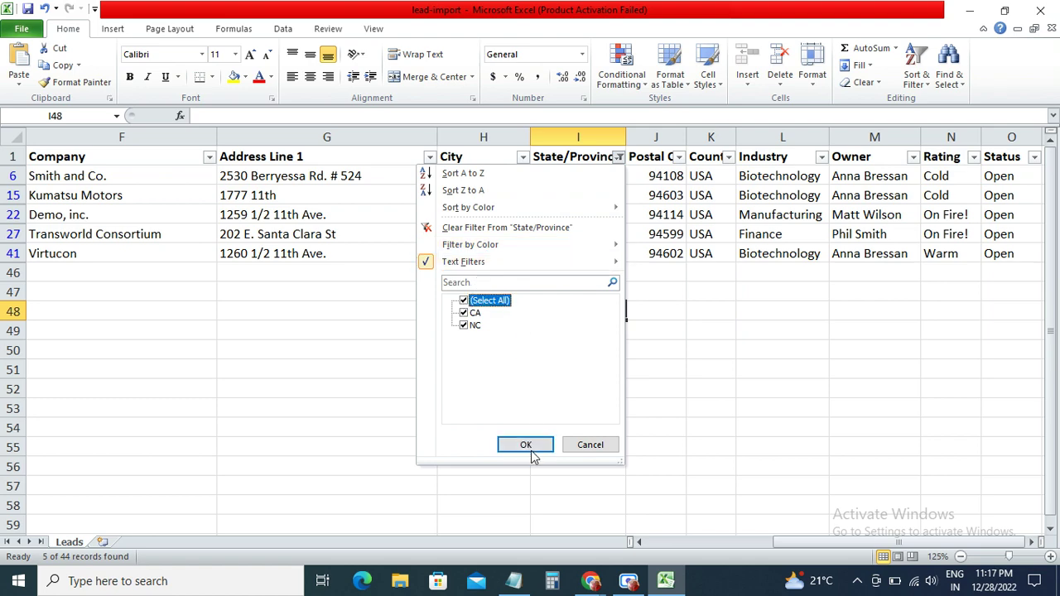
{"action": "left_click", "coordinate": [528, 448]}
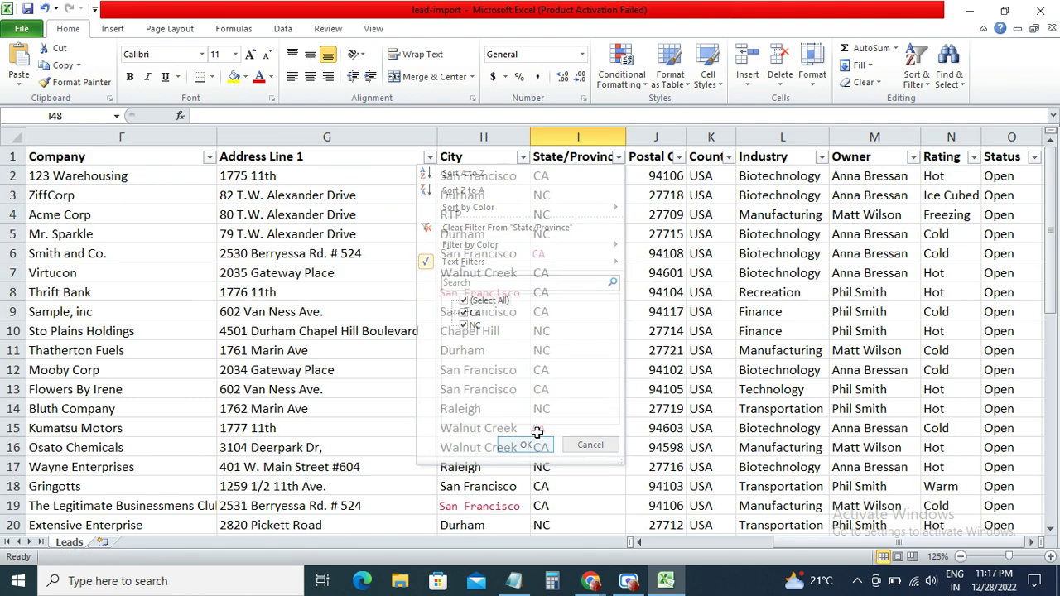
Filter the Rating column to only Cold, Hot and Warm, and look through the matching leads
{"action": "left_click", "coordinate": [974, 157]}
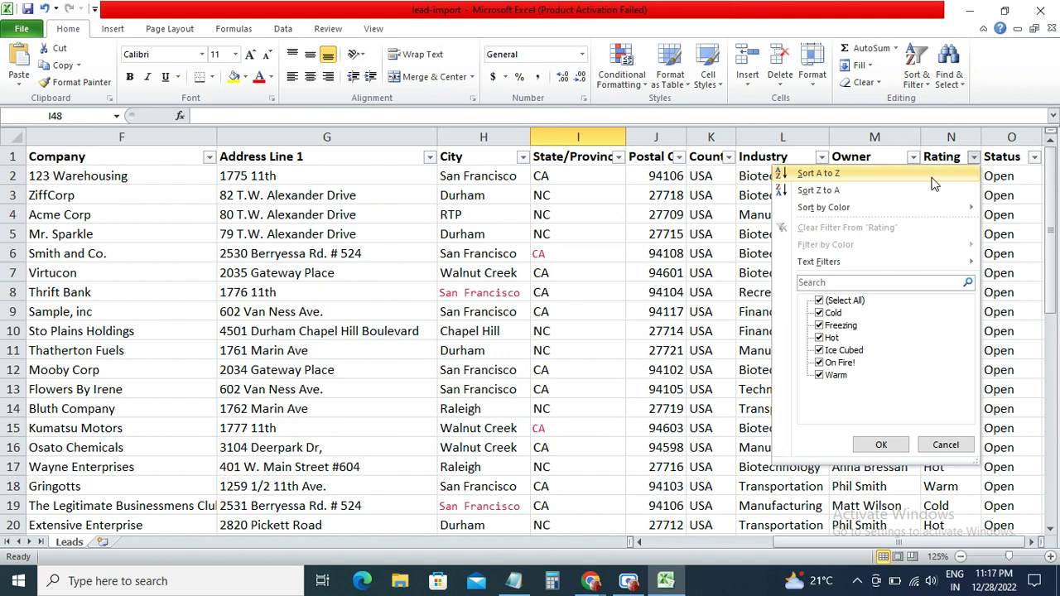
{"action": "left_click", "coordinate": [821, 301]}
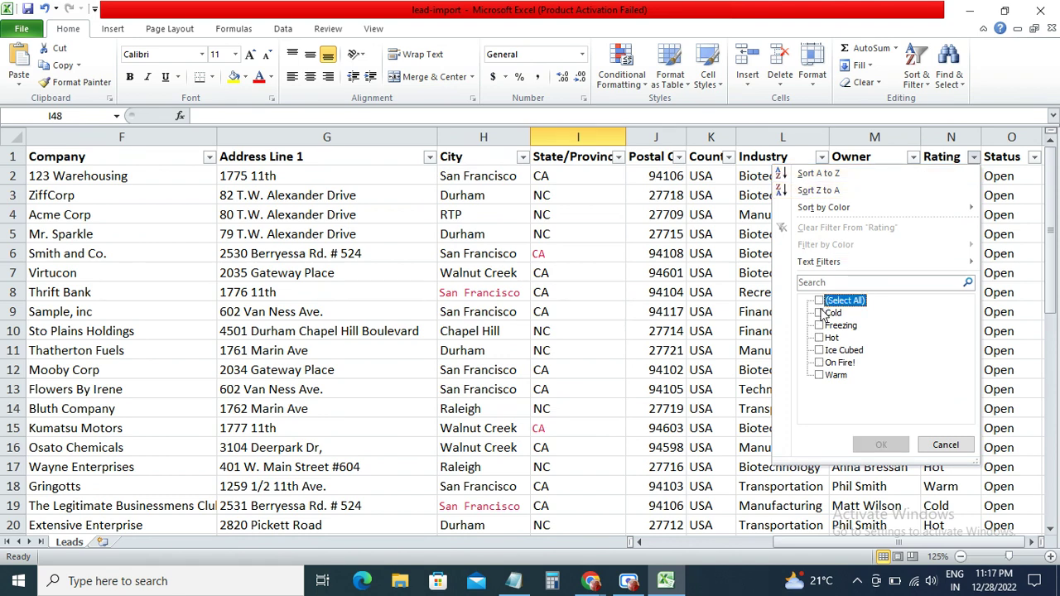
{"action": "left_click", "coordinate": [820, 314]}
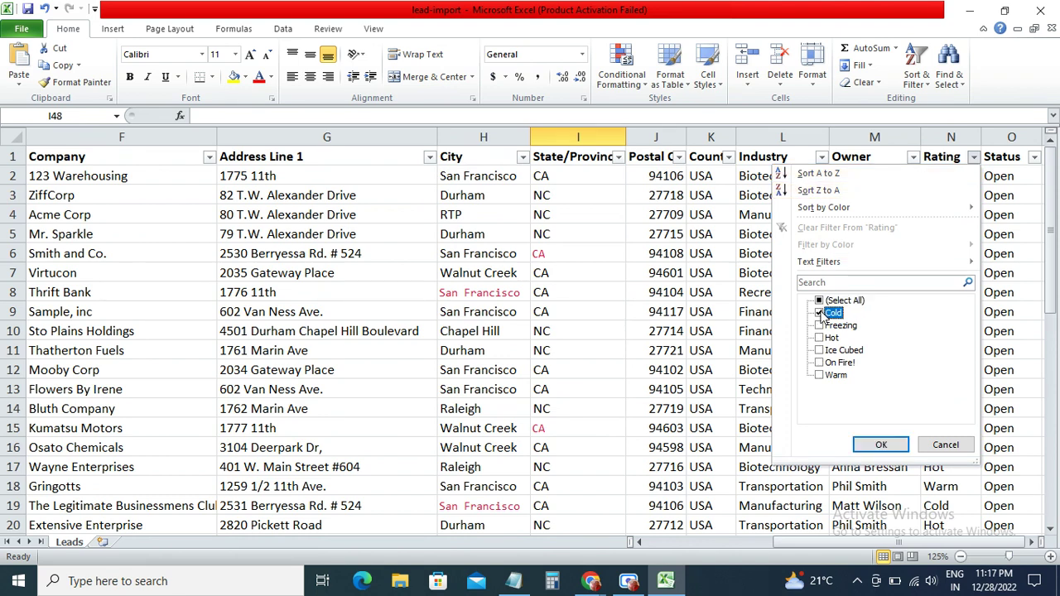
{"action": "left_click", "coordinate": [820, 376]}
{"action": "left_click", "coordinate": [820, 338]}
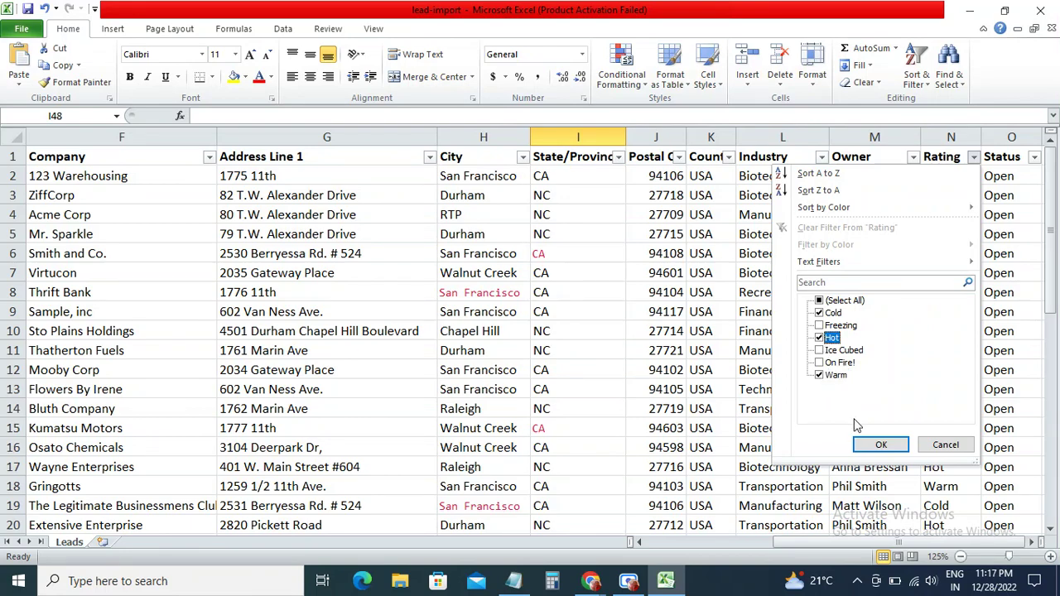
{"action": "left_click", "coordinate": [877, 445]}
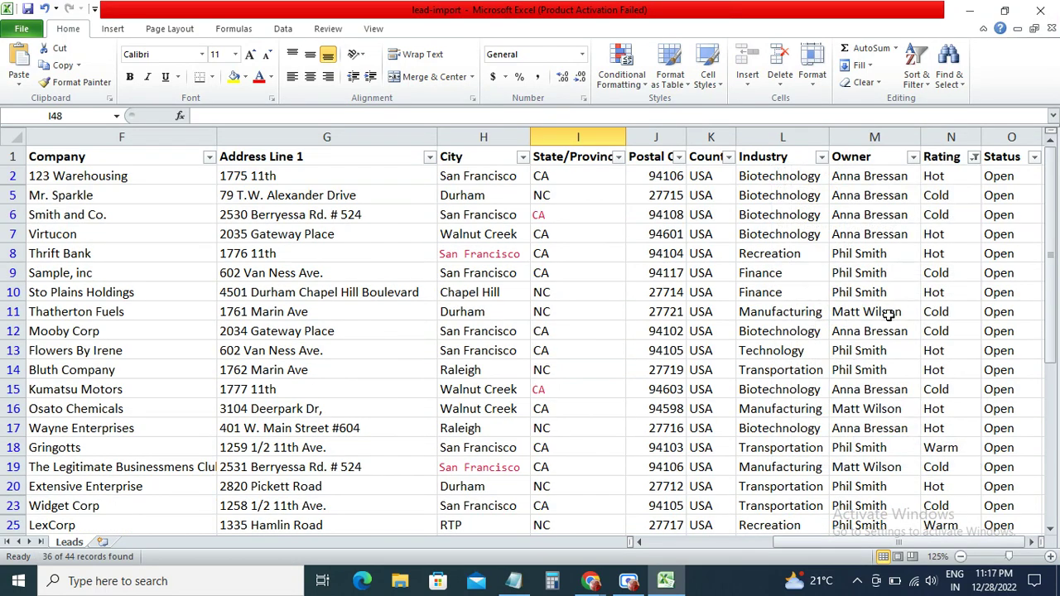
{"action": "scroll", "coordinate": [938, 254], "scroll_direction": "down", "scroll_amount": 4}
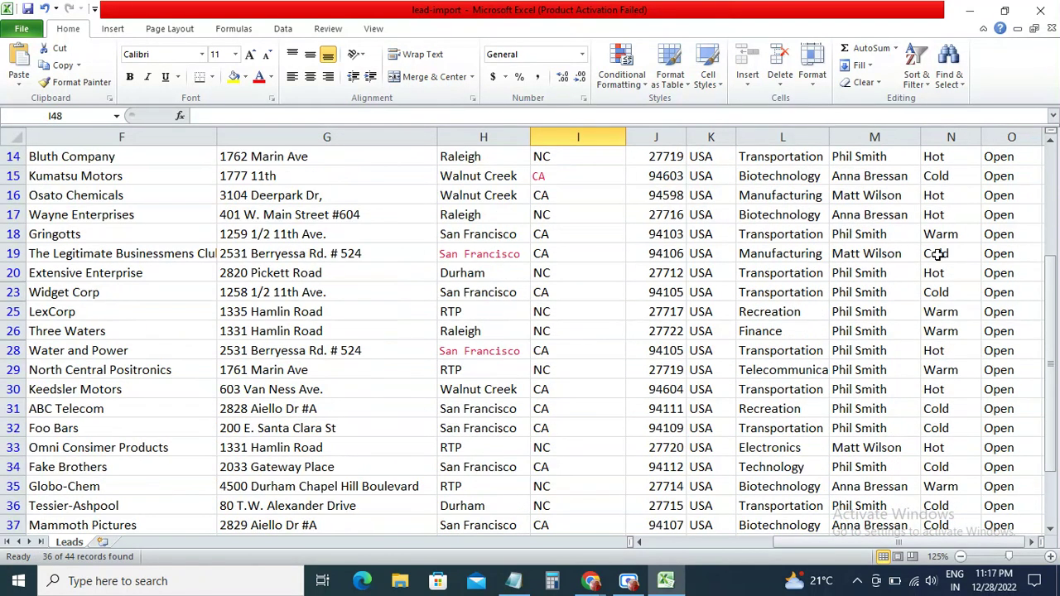
Check the Trailhead rating instruction, and change the Rating filter to show only Freezing, Ice Cubed and On Fire! rows
{"action": "key", "text": "alt+Tab"}
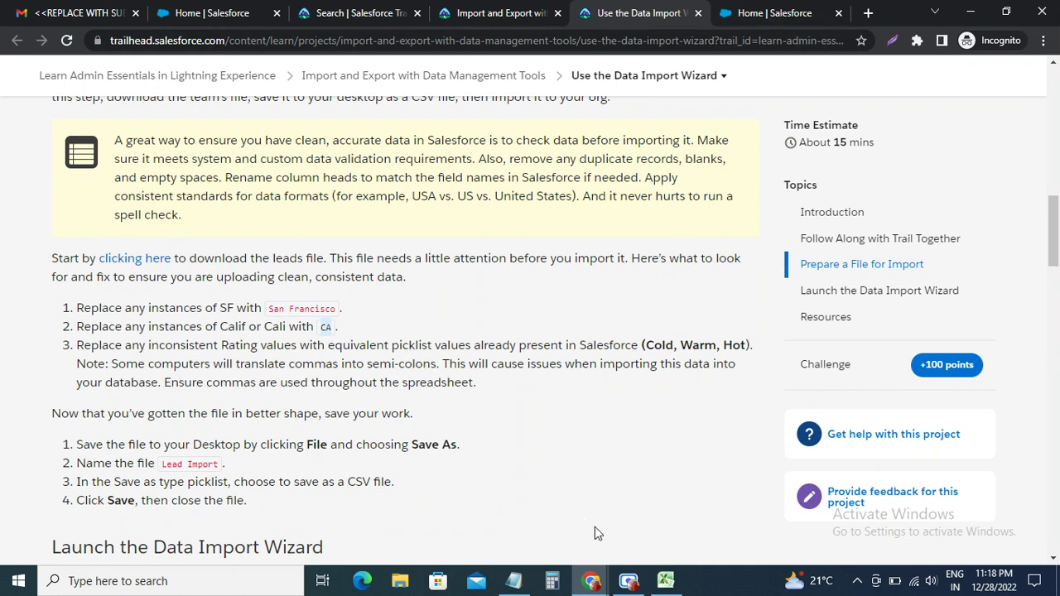
{"action": "left_click", "coordinate": [665, 581]}
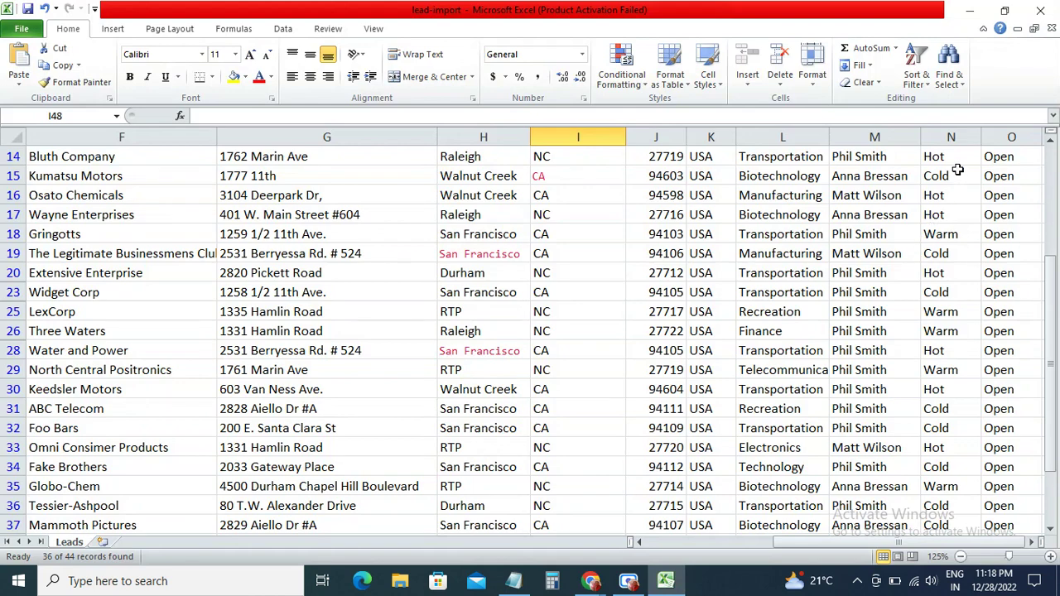
{"action": "scroll", "coordinate": [958, 170], "scroll_direction": "up", "scroll_amount": 5}
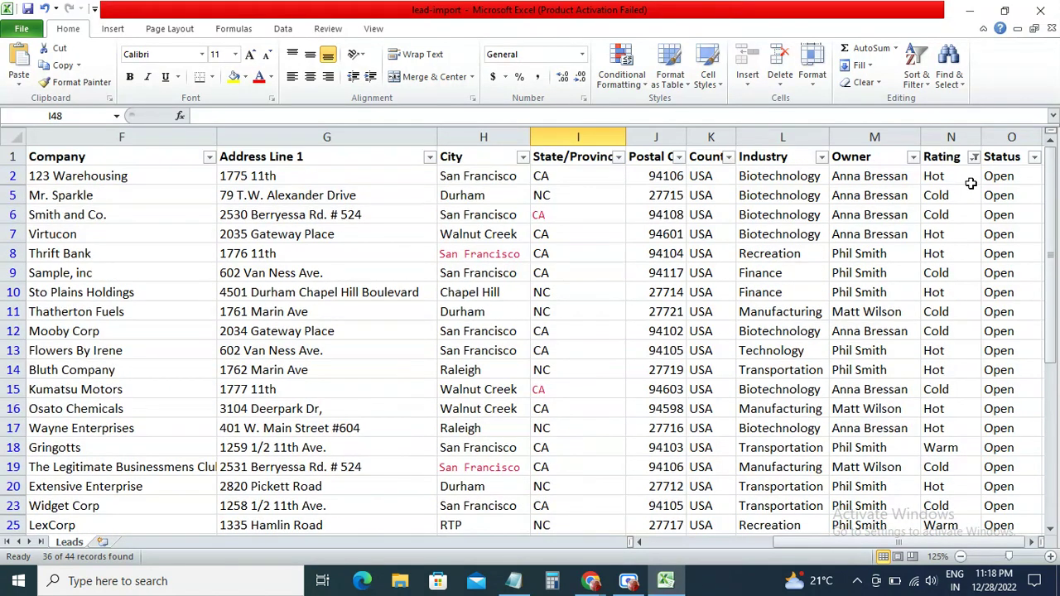
{"action": "left_click", "coordinate": [974, 157]}
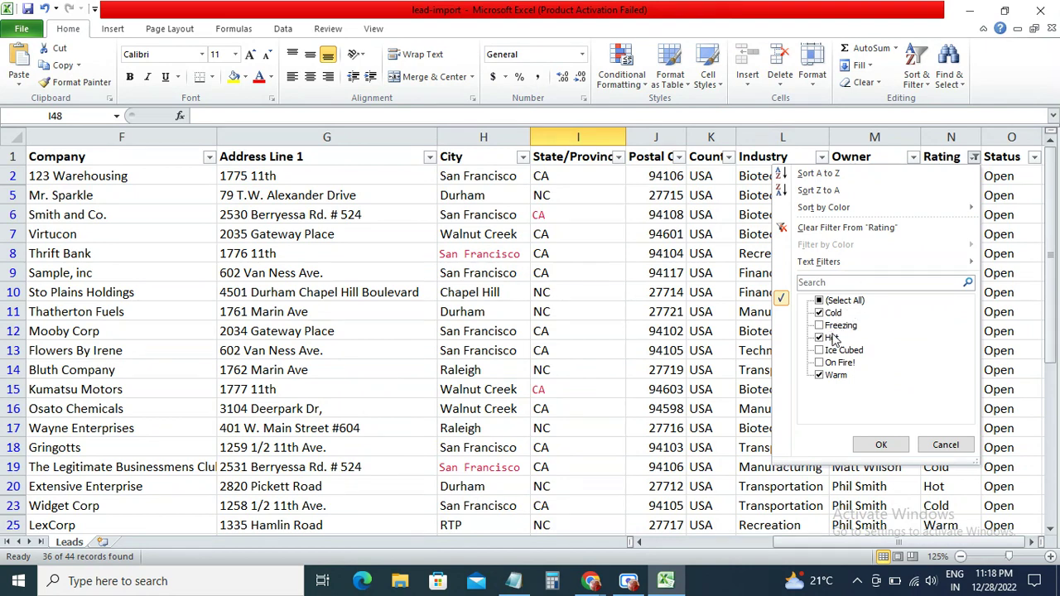
{"action": "left_click", "coordinate": [821, 301]}
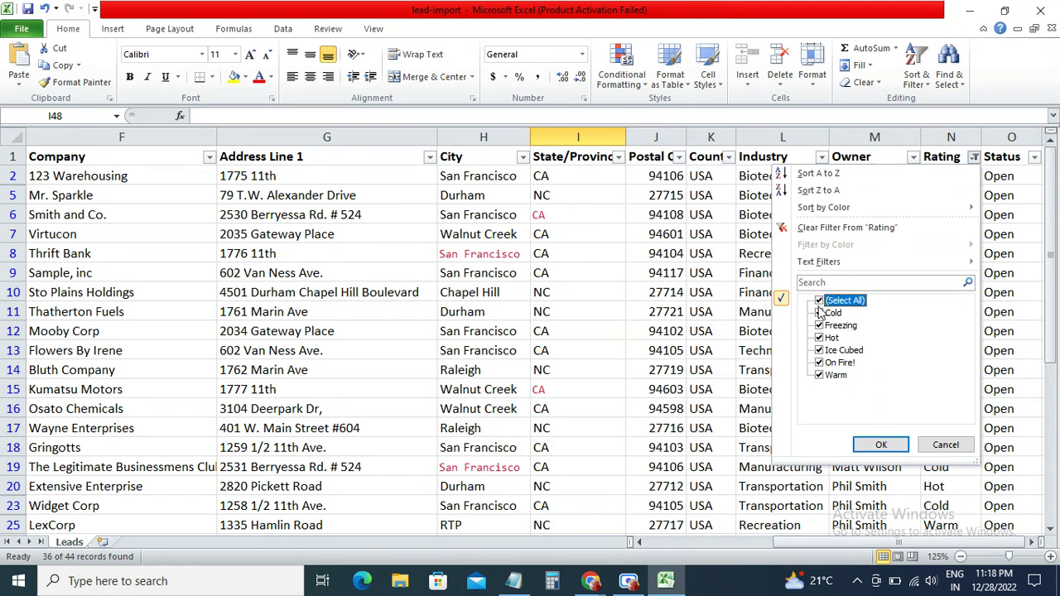
{"action": "left_click", "coordinate": [819, 300]}
{"action": "left_click", "coordinate": [818, 325]}
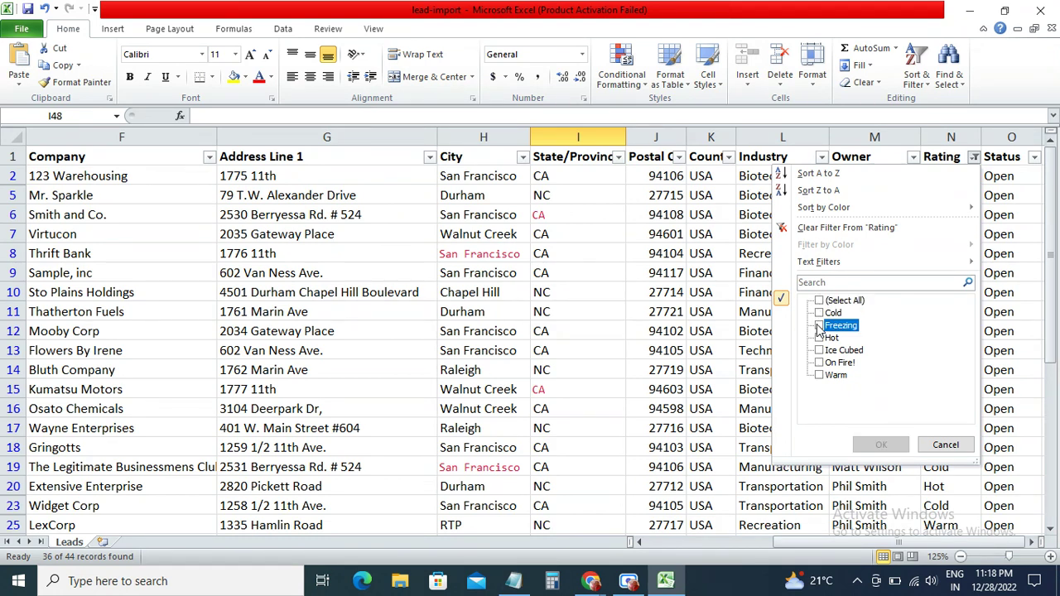
{"action": "left_click", "coordinate": [820, 350]}
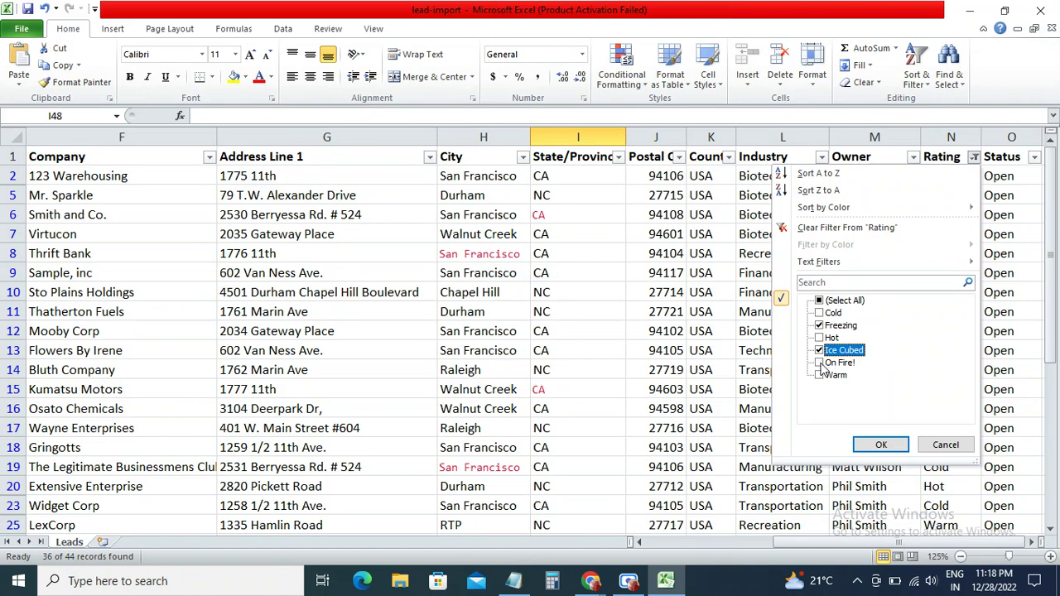
{"action": "left_click", "coordinate": [818, 363]}
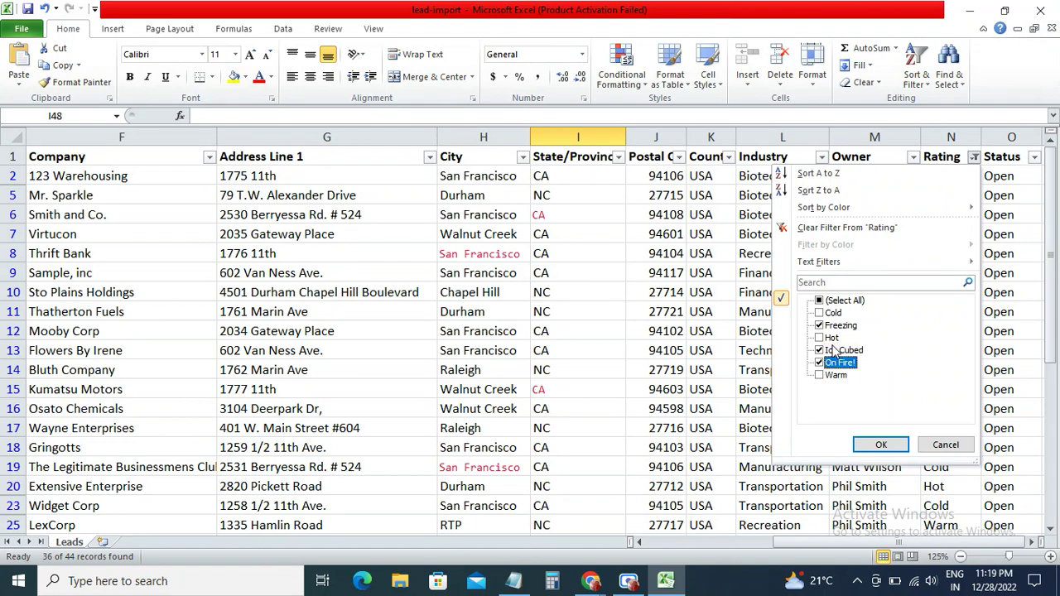
{"action": "left_click", "coordinate": [882, 446]}
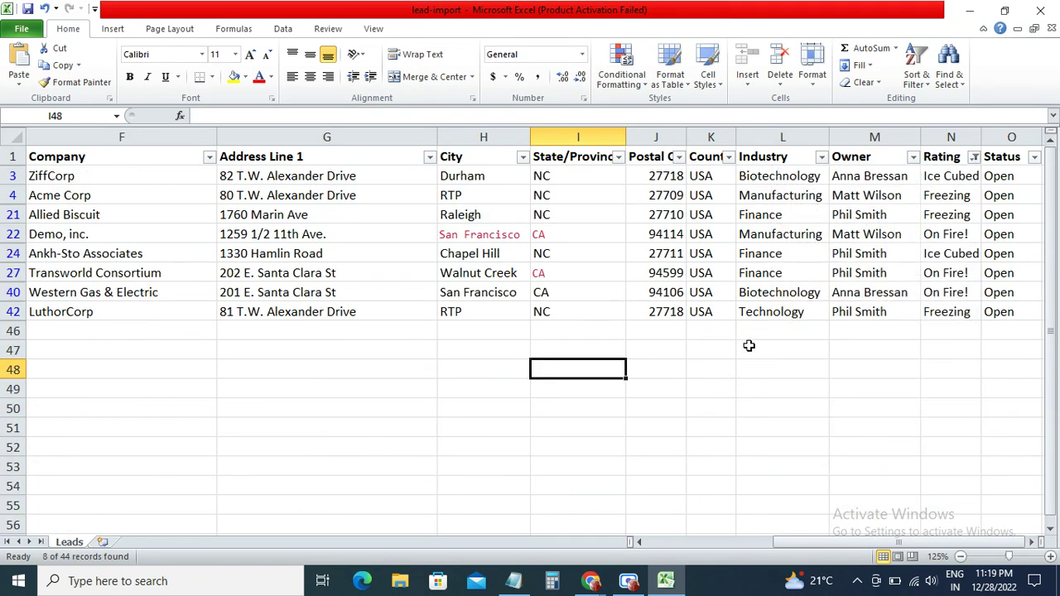
Compare the Trailhead instruction on replacing inconsistent Rating values with the Rating column in the Leads sheet
{"action": "key", "text": "alt+Tab"}
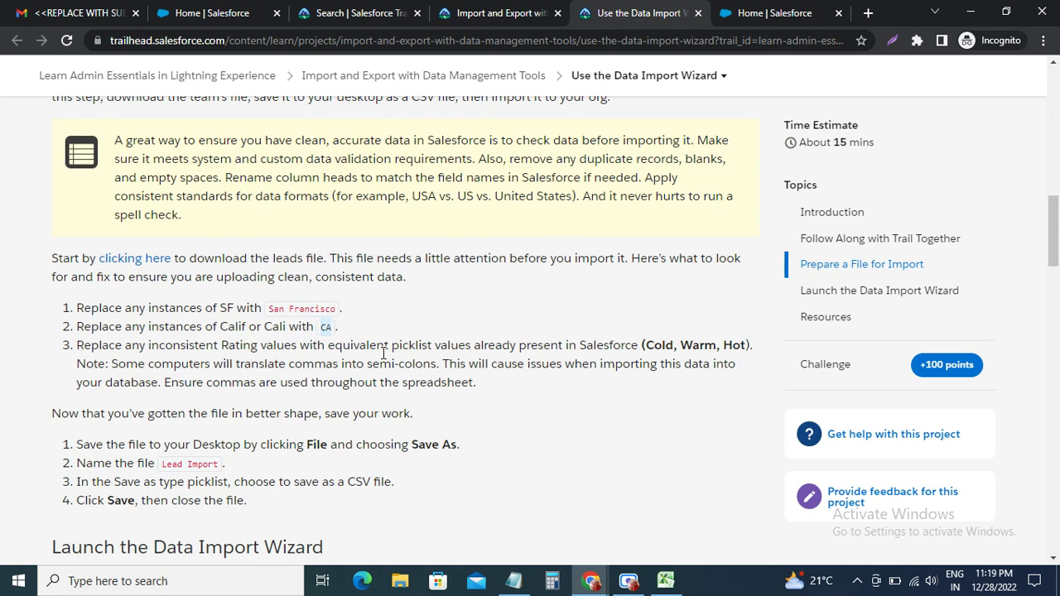
{"action": "key", "text": "alt+Tab"}
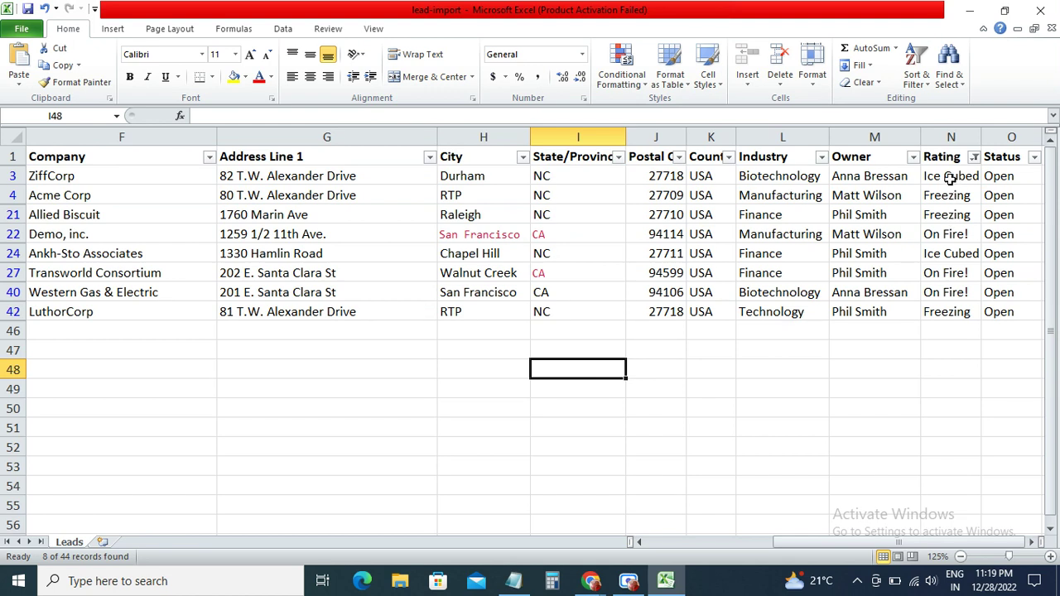
{"action": "key", "text": "alt+Tab"}
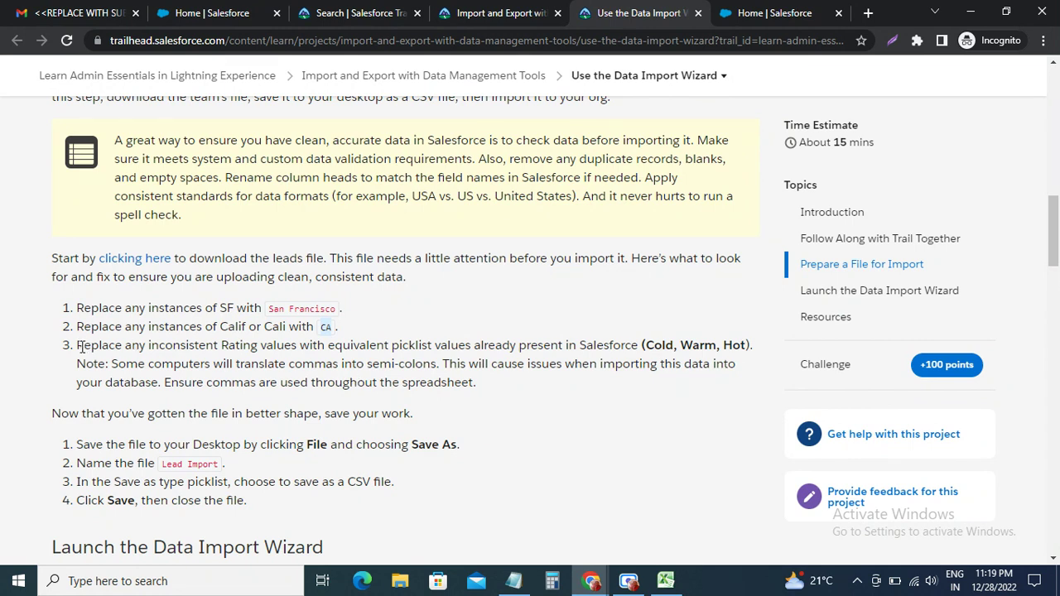
{"action": "left_click_drag", "start_coordinate": [80, 346], "coordinate": [314, 346]}
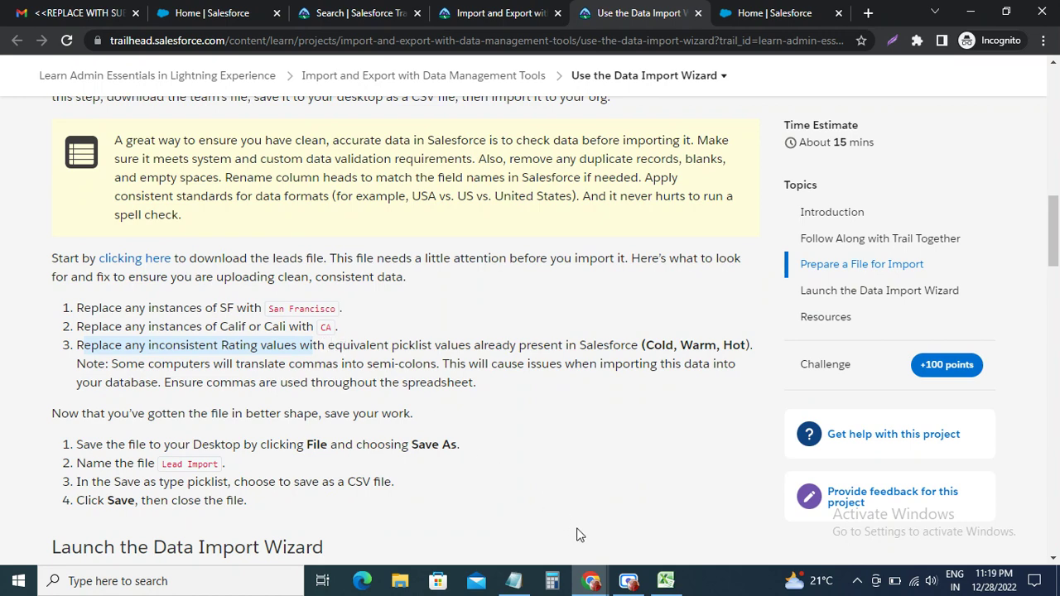
{"action": "left_click", "coordinate": [621, 561]}
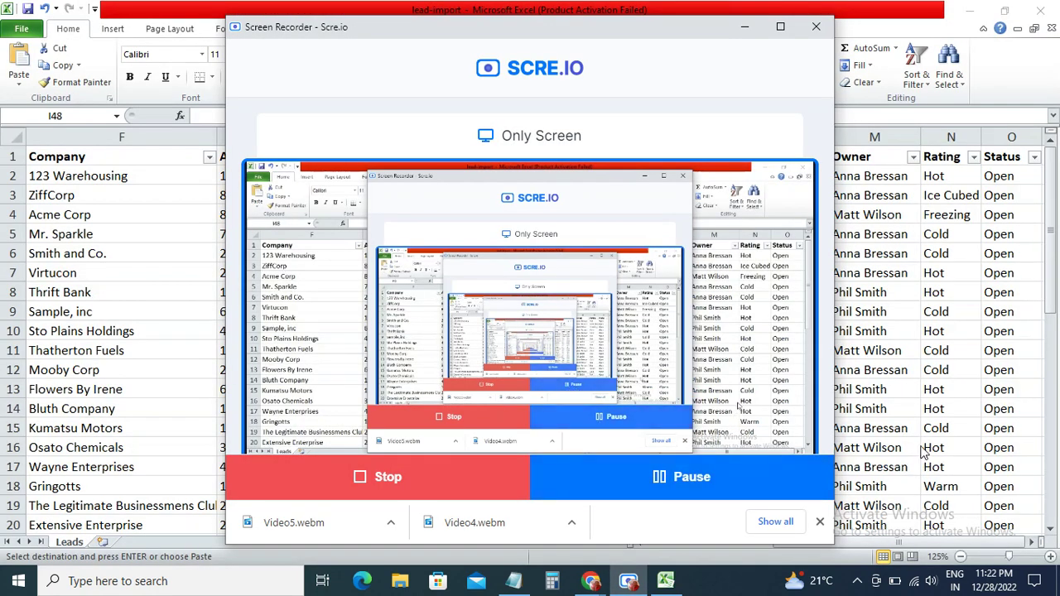
{"action": "left_click", "coordinate": [928, 435]}
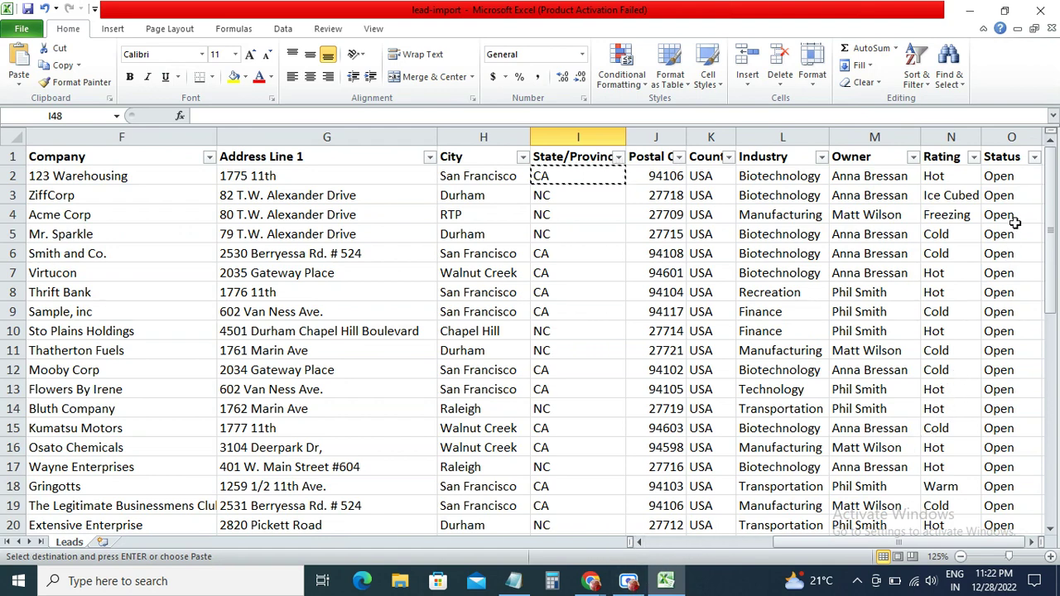
Filter the Rating column to show only the Cold and Freezing leads
{"action": "left_click", "coordinate": [974, 156]}
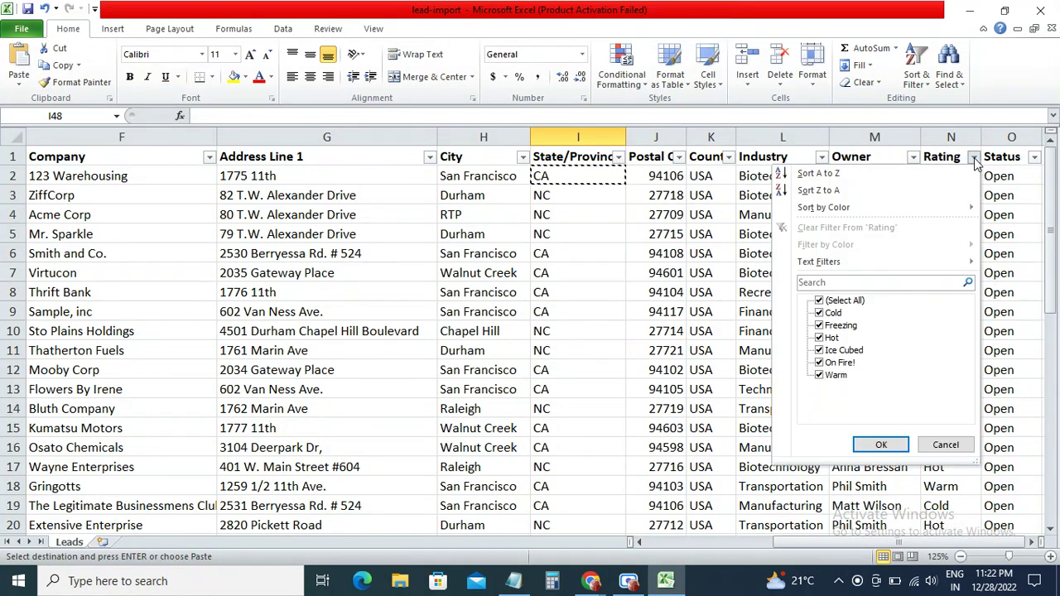
{"action": "left_click", "coordinate": [820, 300]}
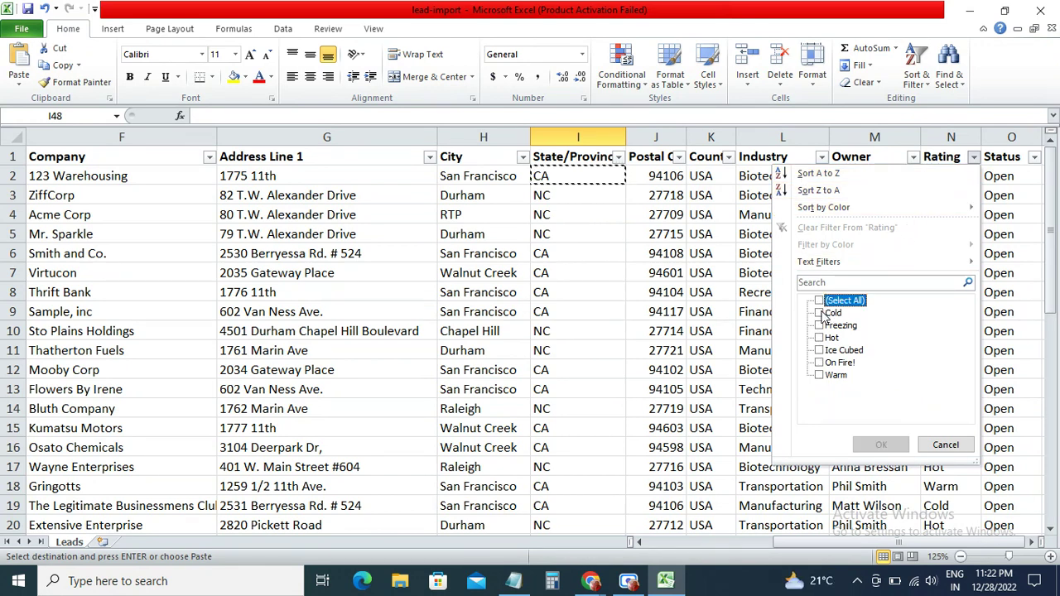
{"action": "left_click", "coordinate": [820, 313]}
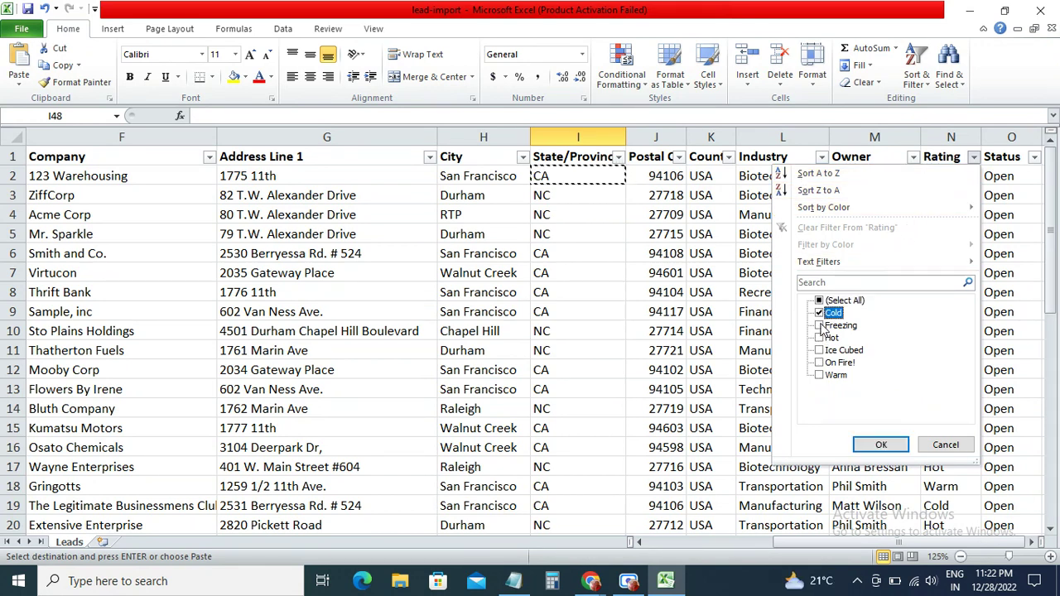
{"action": "left_click", "coordinate": [820, 326]}
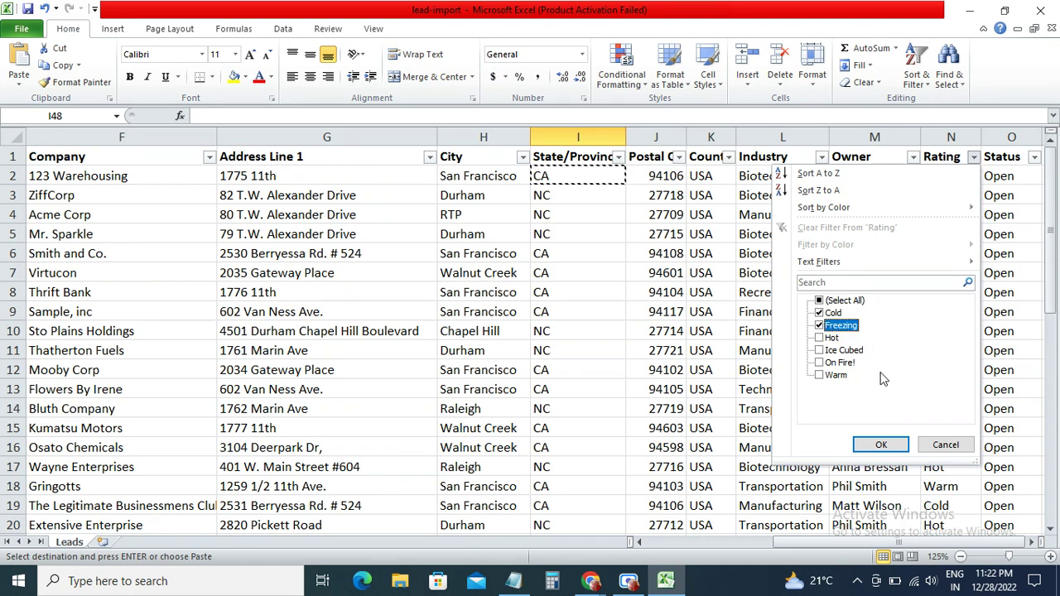
{"action": "left_click", "coordinate": [880, 444]}
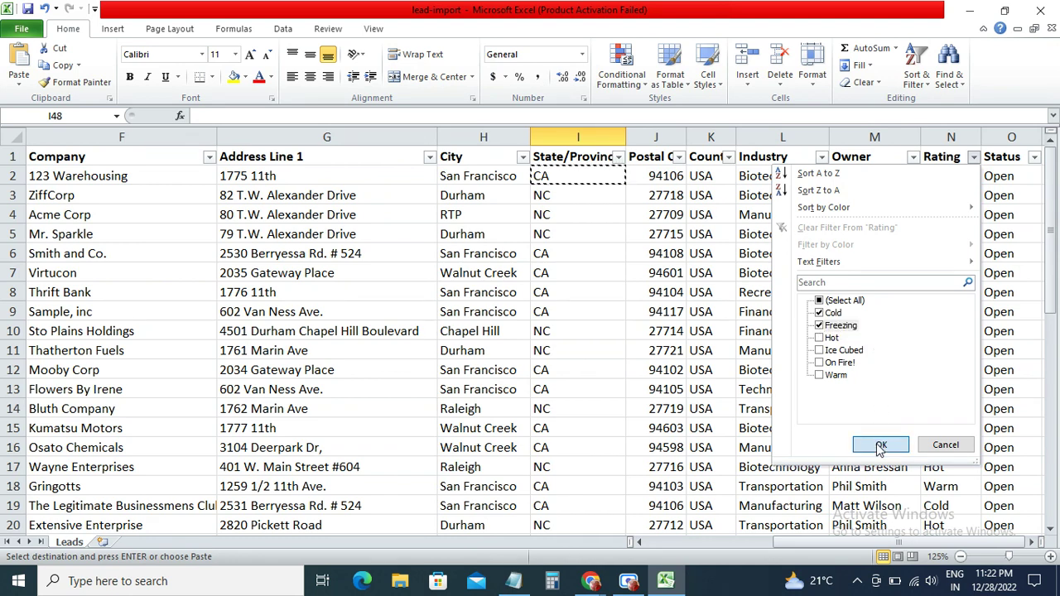
Copy a Cold rating and paste it over all filtered Rating cells, N4 through N45, replacing the Freezing values
{"action": "left_click", "coordinate": [949, 195]}
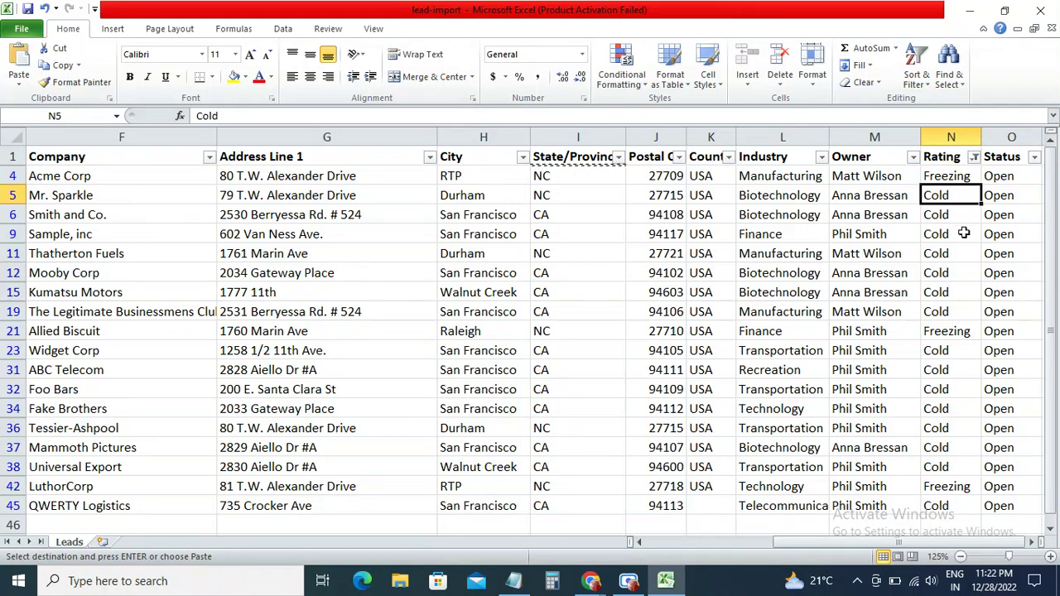
{"action": "left_click_drag", "start_coordinate": [957, 207], "coordinate": [946, 181]}
{"action": "key", "text": "ctrl+c"}
{"action": "left_click", "coordinate": [942, 177]}
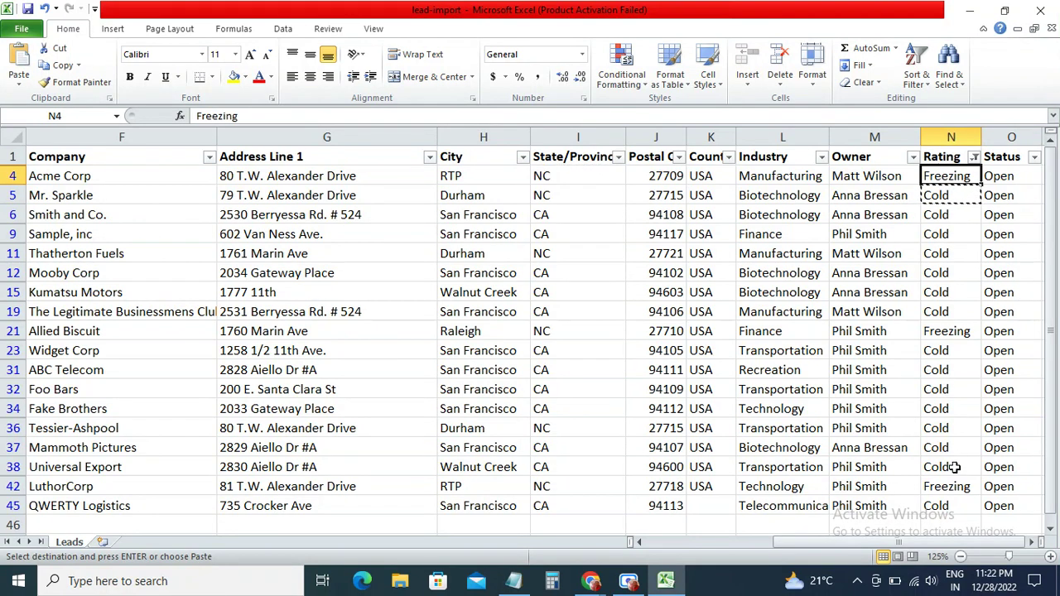
{"action": "left_click", "coordinate": [948, 504]}
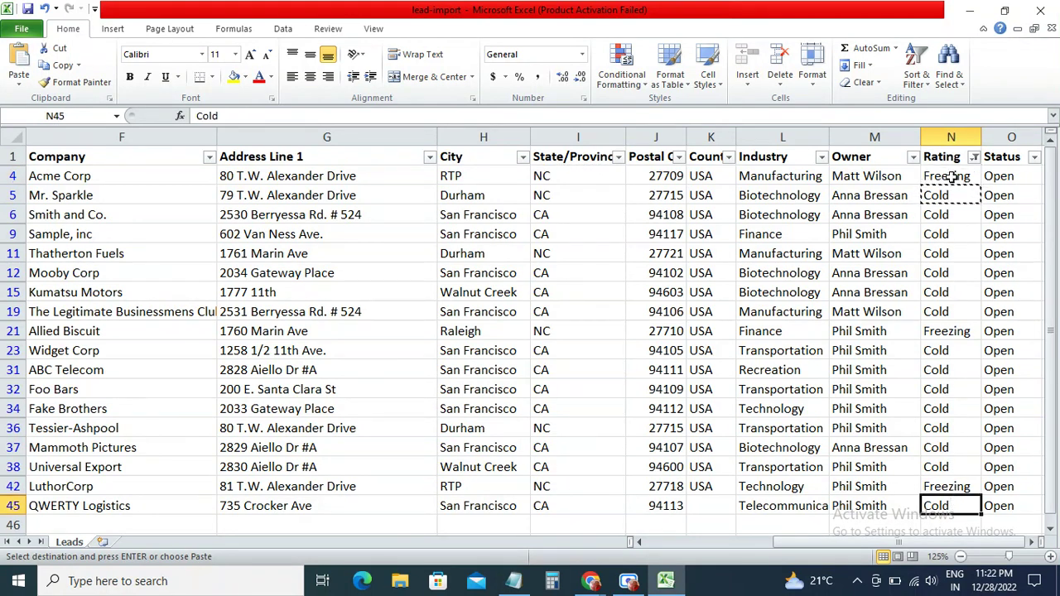
{"action": "left_click_drag", "start_coordinate": [947, 174], "coordinate": [926, 501]}
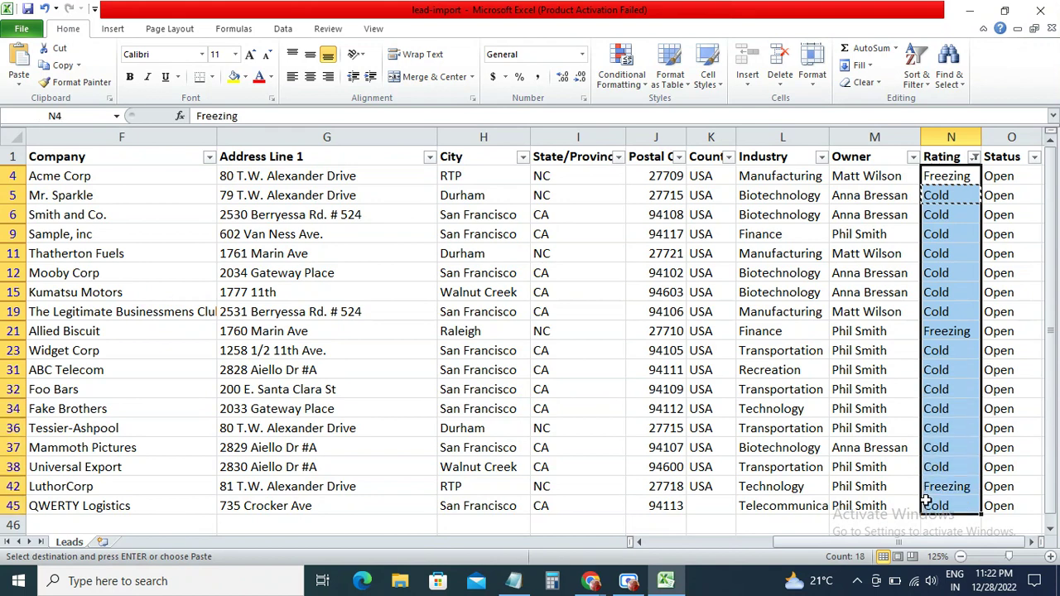
{"action": "key", "text": "ctrl+v"}
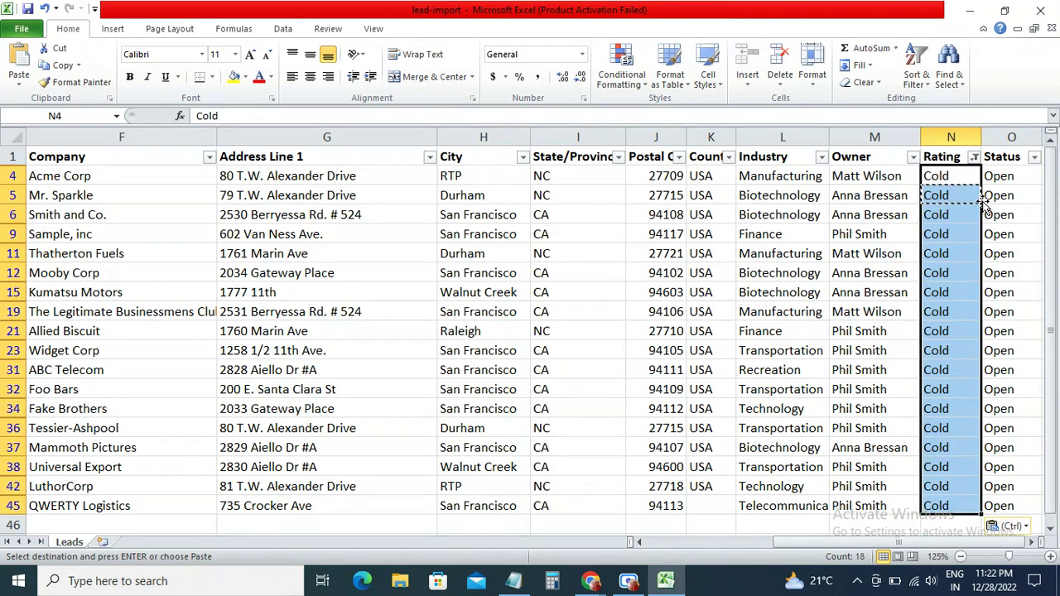
Change the Rating filter to show only the Hot and Ice Cubed leads
{"action": "left_click", "coordinate": [976, 157]}
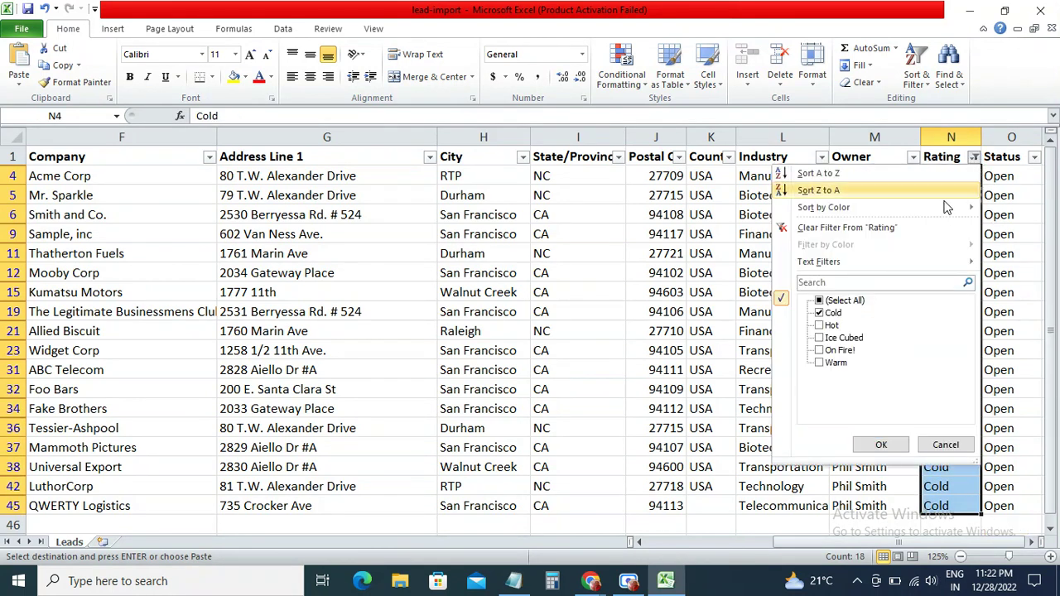
{"action": "left_click", "coordinate": [825, 315]}
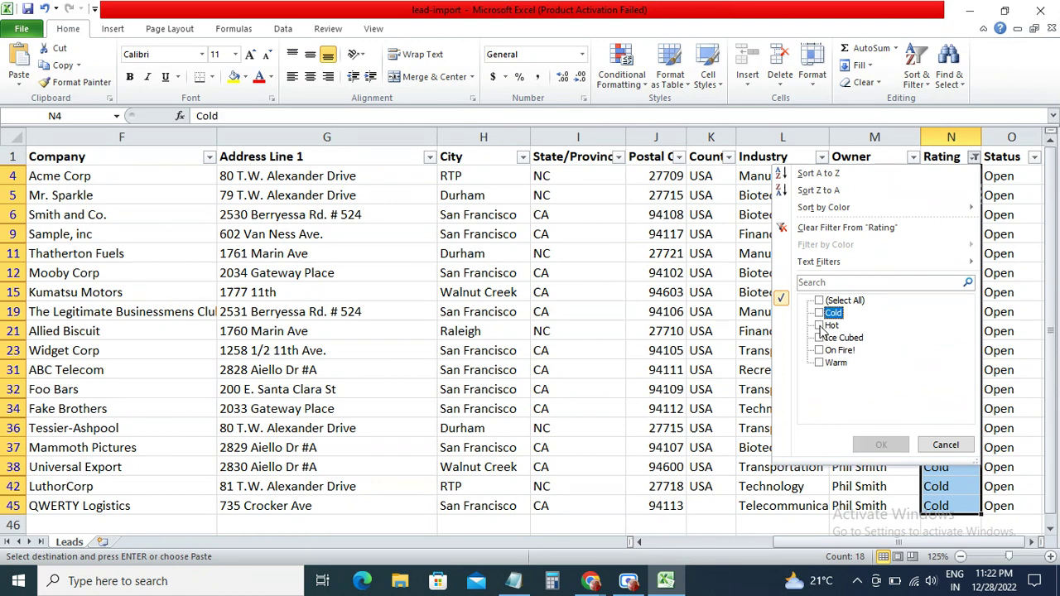
{"action": "left_click", "coordinate": [820, 326]}
{"action": "left_click", "coordinate": [820, 338]}
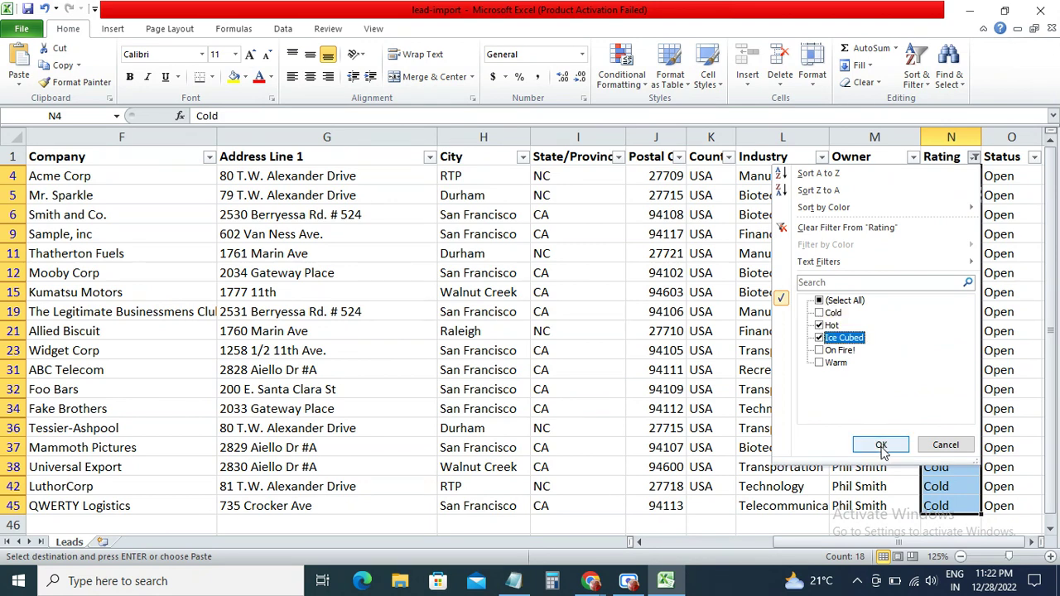
{"action": "left_click", "coordinate": [882, 446]}
Copy the Hot rating from N7 and paste it over the filtered Rating cells N2 through N44, replacing Ice Cubed
{"action": "left_click", "coordinate": [936, 215]}
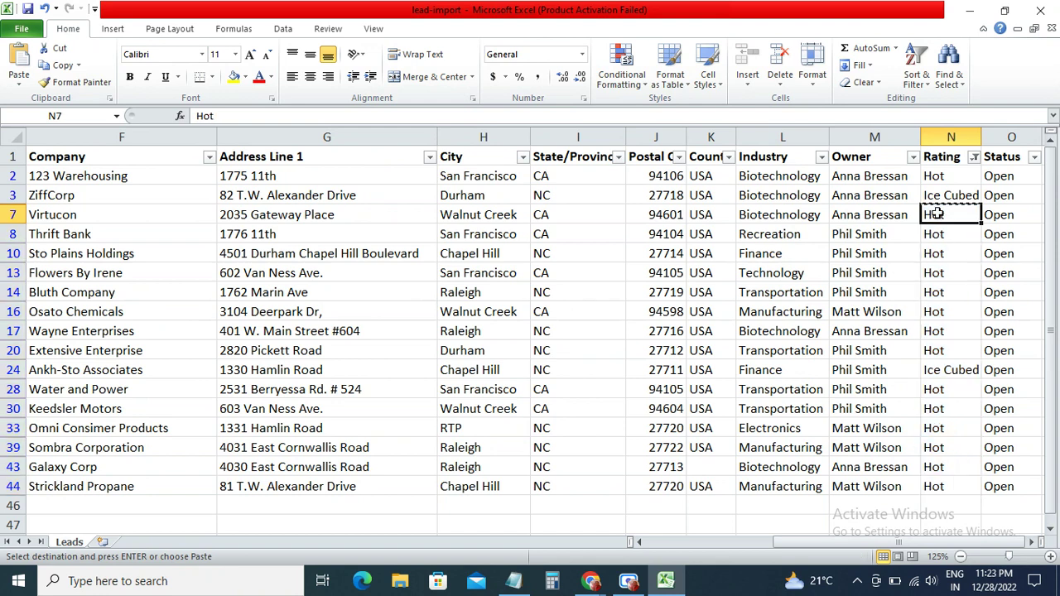
{"action": "left_click", "coordinate": [949, 174]}
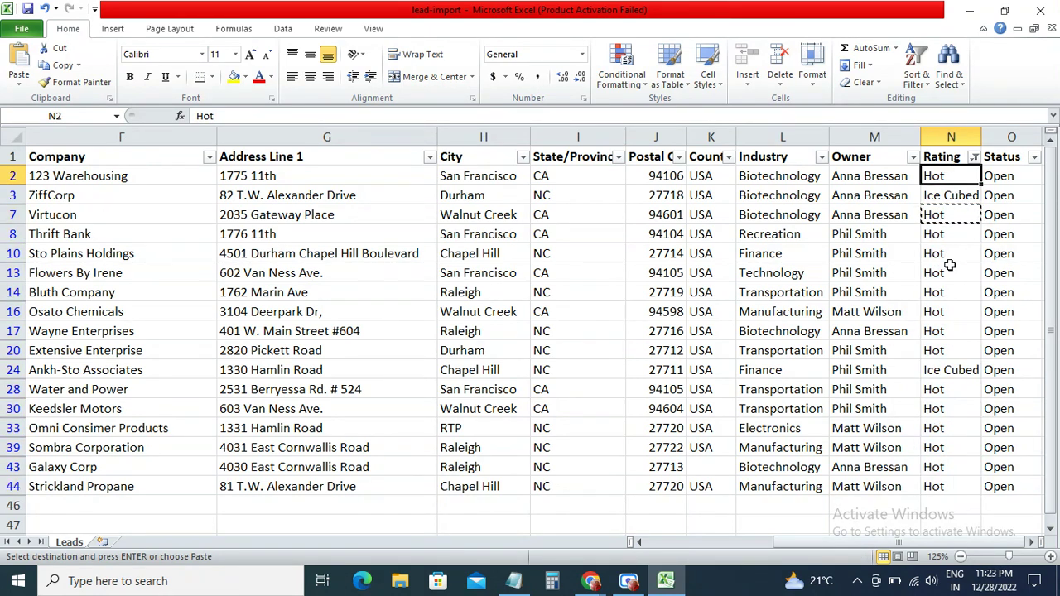
{"action": "left_click", "coordinate": [942, 482], "text": "shift"}
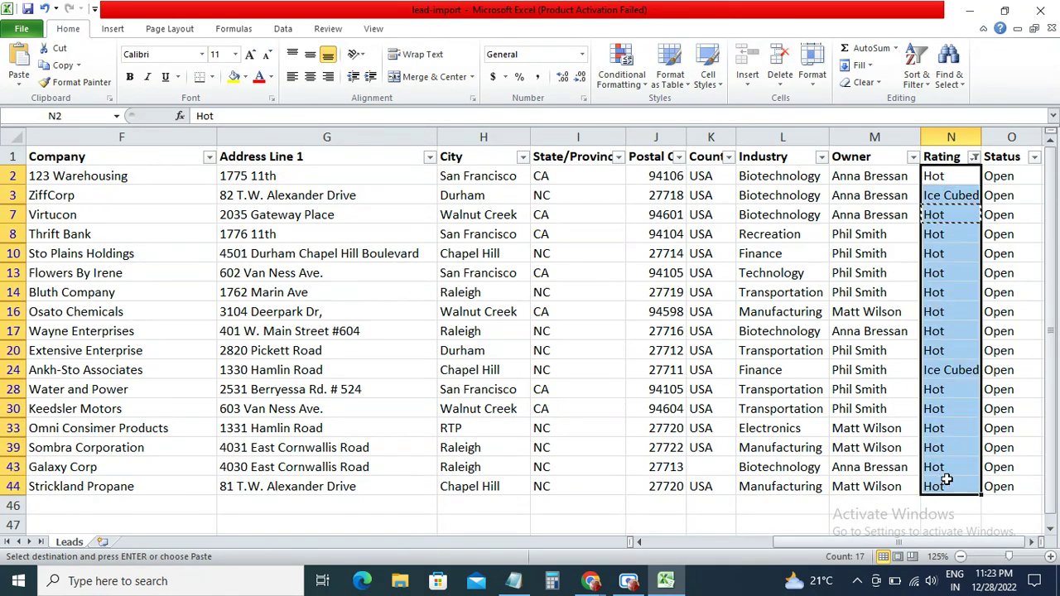
{"action": "key", "text": "ctrl+v"}
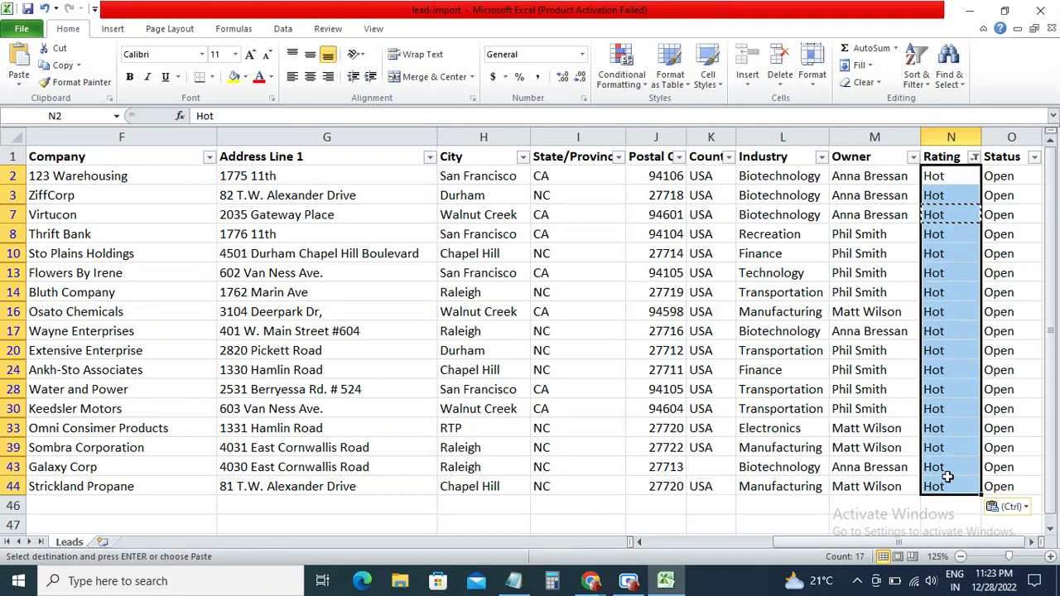
Change the Rating filter to show only the Hot and On Fire! leads
{"action": "left_click", "coordinate": [975, 157]}
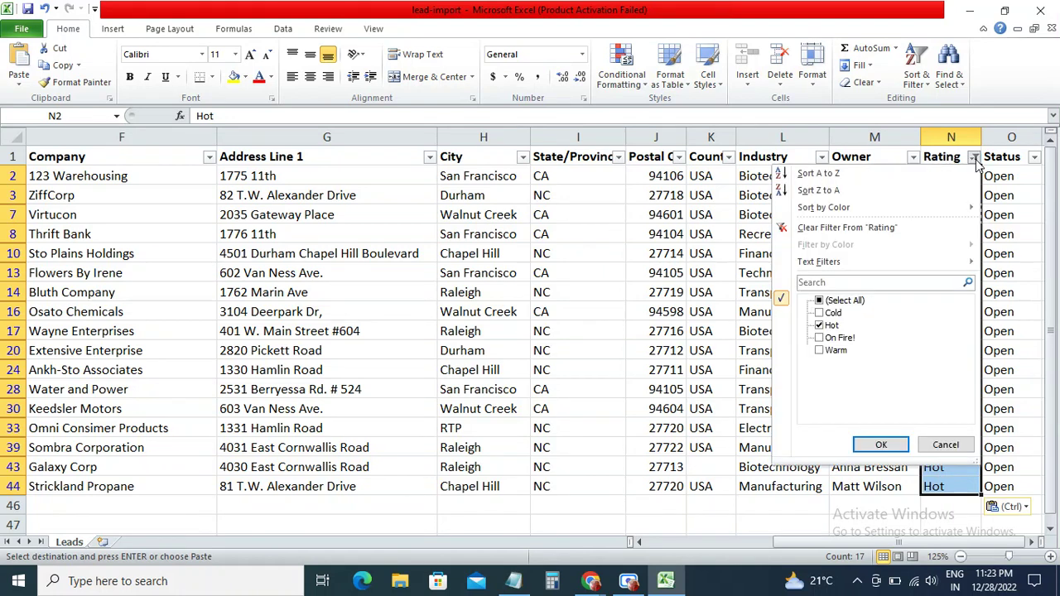
{"action": "left_click", "coordinate": [820, 325]}
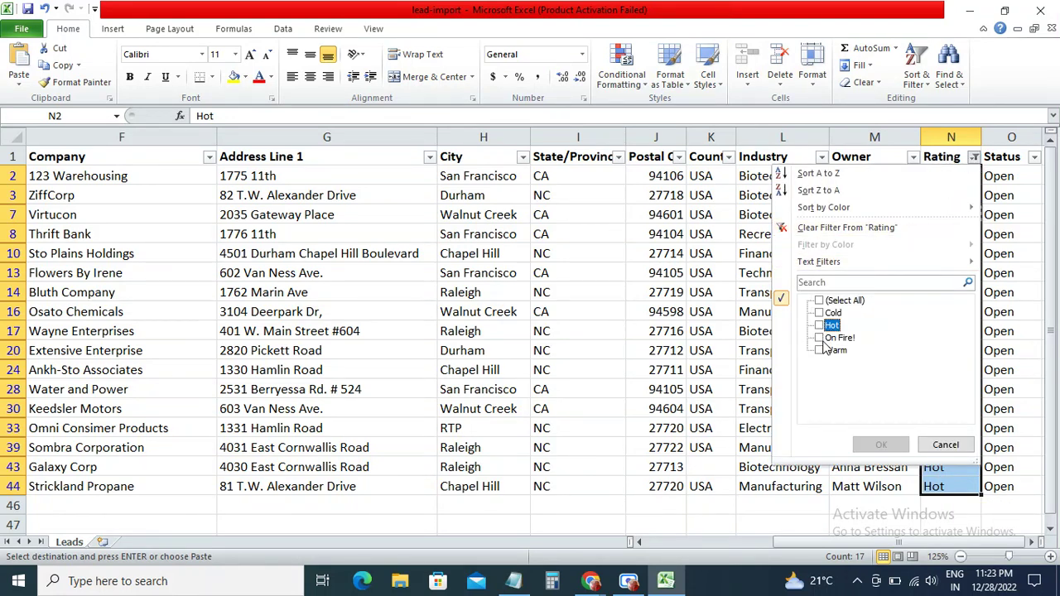
{"action": "left_click", "coordinate": [821, 326]}
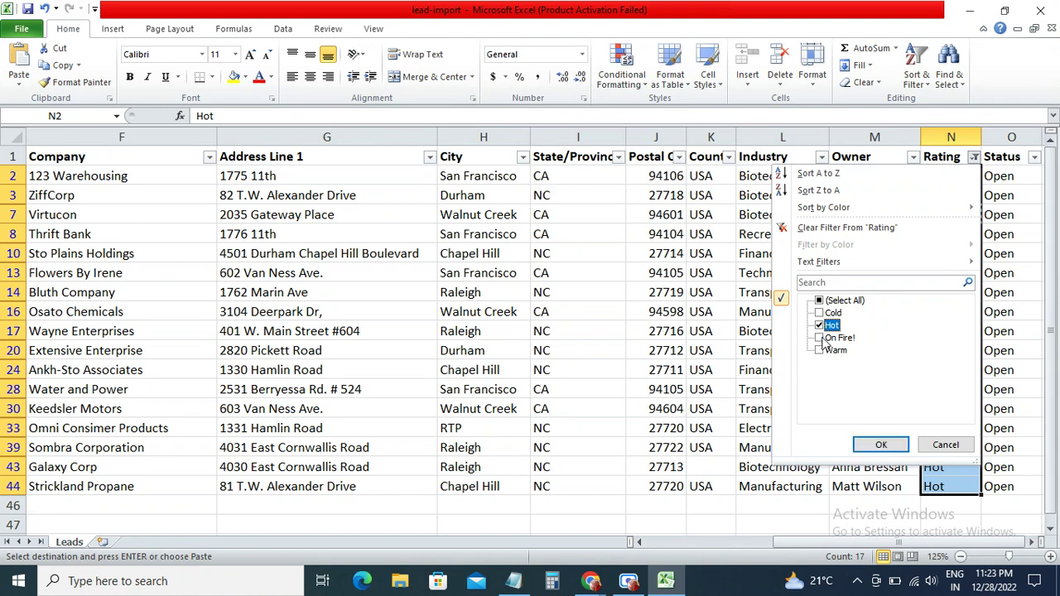
{"action": "left_click", "coordinate": [820, 338]}
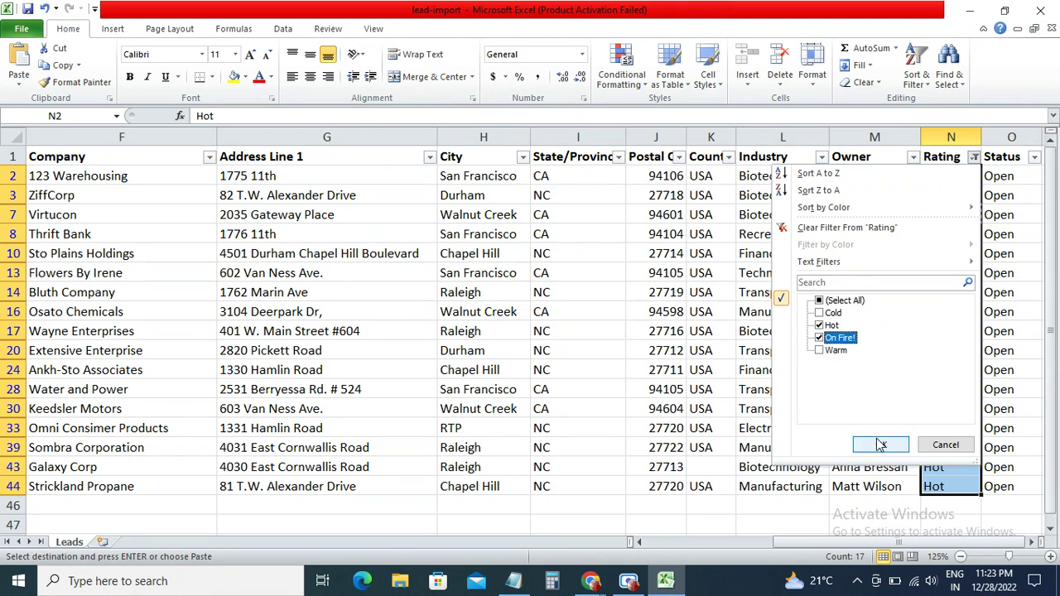
{"action": "left_click", "coordinate": [881, 445]}
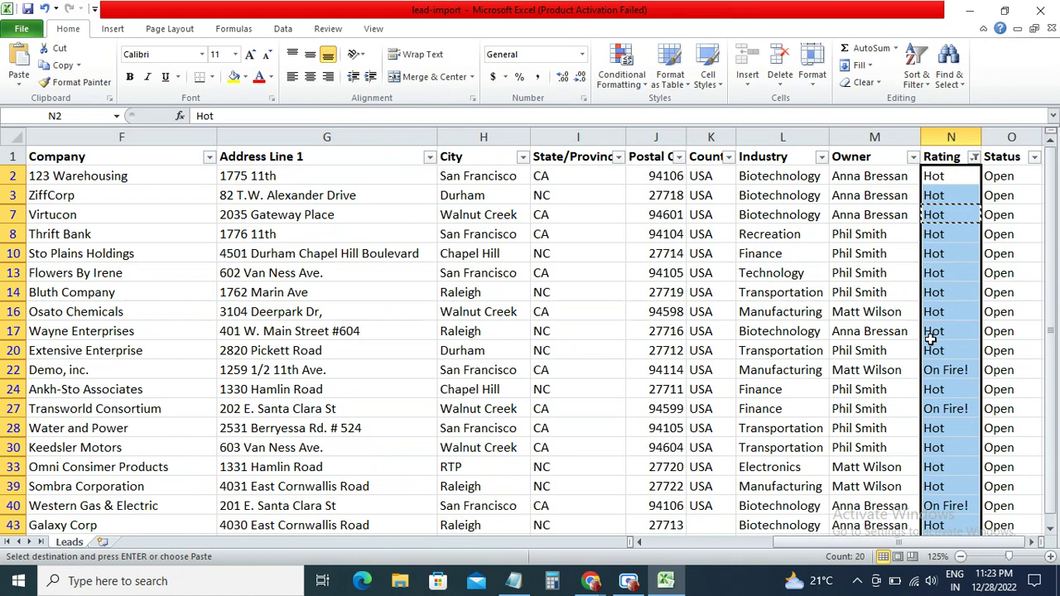
Copy the Hot rating from N2 and paste it over the filtered Rating cells N3 through N44, replacing On Fire!
{"action": "left_click", "coordinate": [941, 178]}
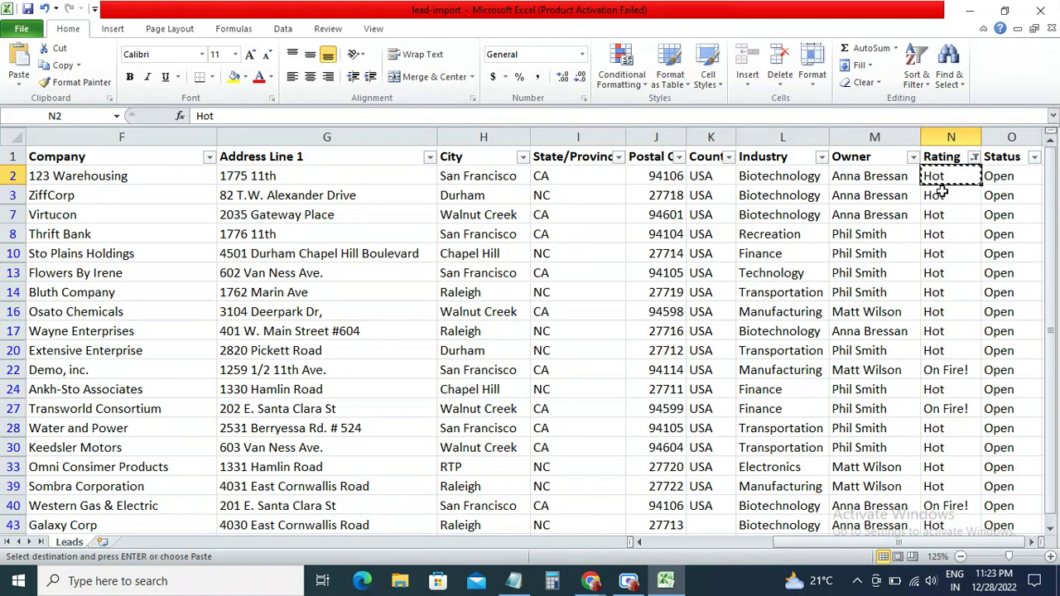
{"action": "left_click", "coordinate": [937, 197]}
{"action": "scroll", "coordinate": [941, 249], "scroll_direction": "down", "scroll_amount": 3}
{"action": "left_click", "coordinate": [942, 392], "text": "shift"}
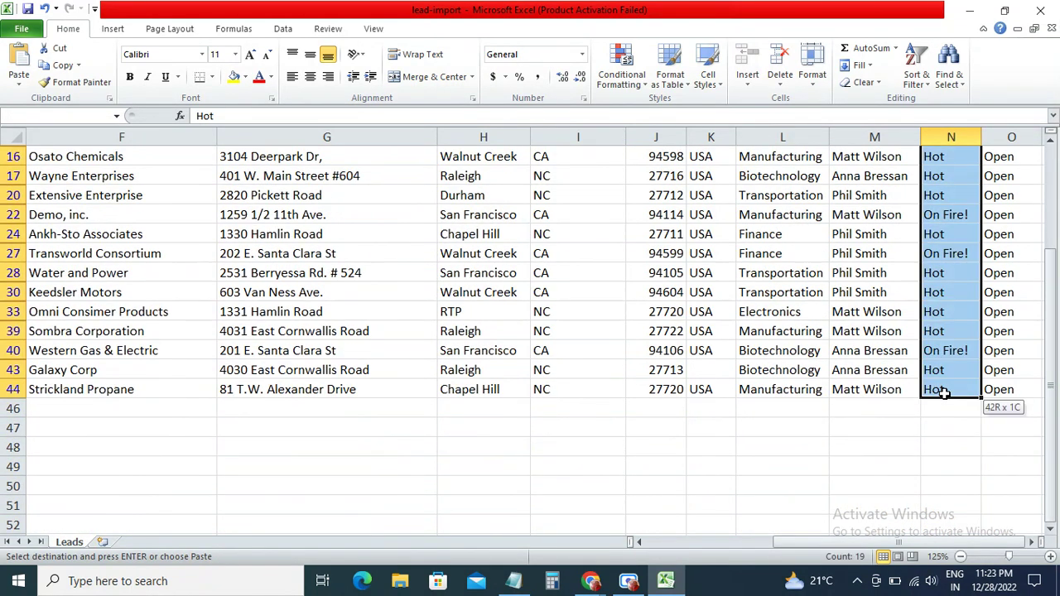
{"action": "key", "text": "ctrl+v"}
{"action": "scroll", "coordinate": [948, 348], "scroll_direction": "up", "scroll_amount": 3}
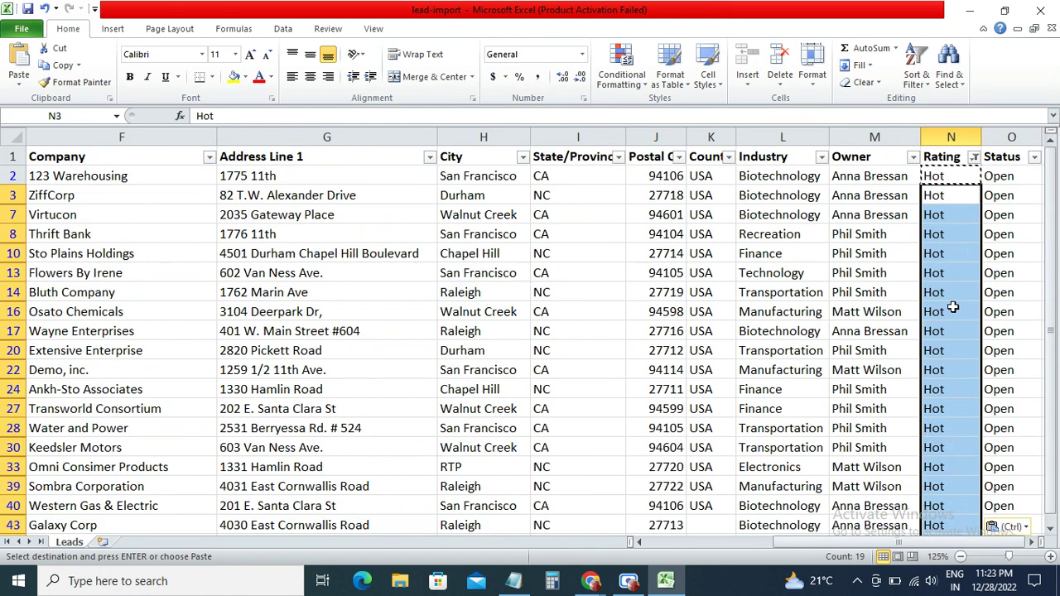
Filter the Rating column to only Warm to check the matching leads
{"action": "left_click", "coordinate": [974, 156]}
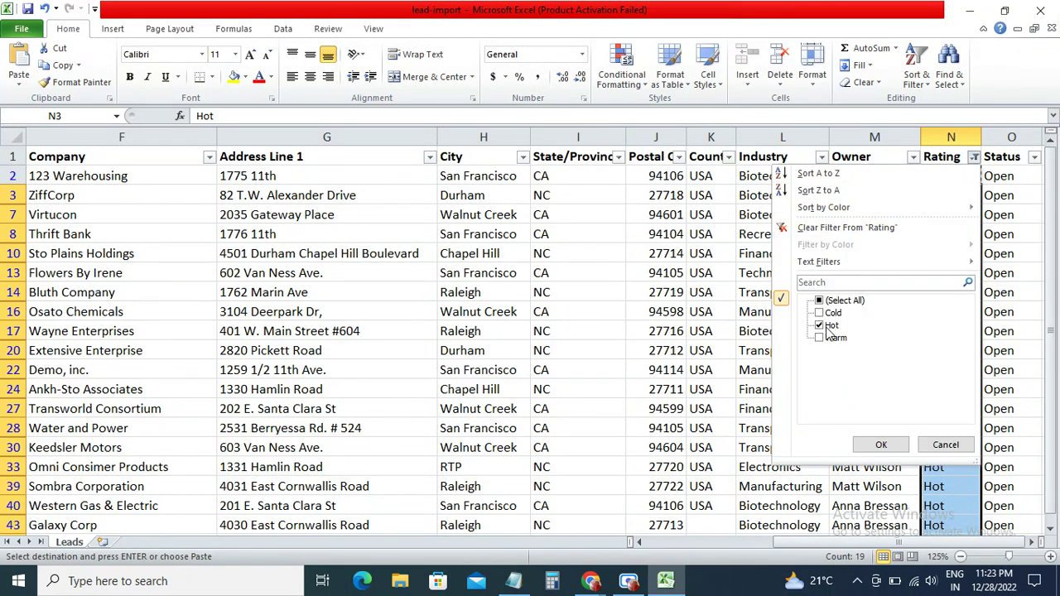
{"action": "left_click", "coordinate": [831, 300]}
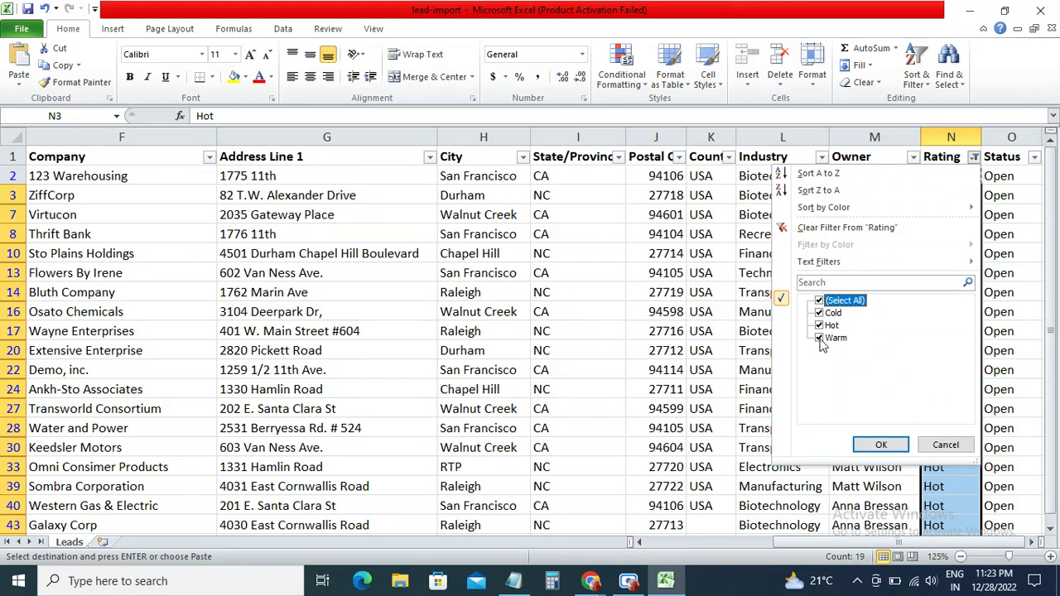
{"action": "left_click", "coordinate": [821, 339]}
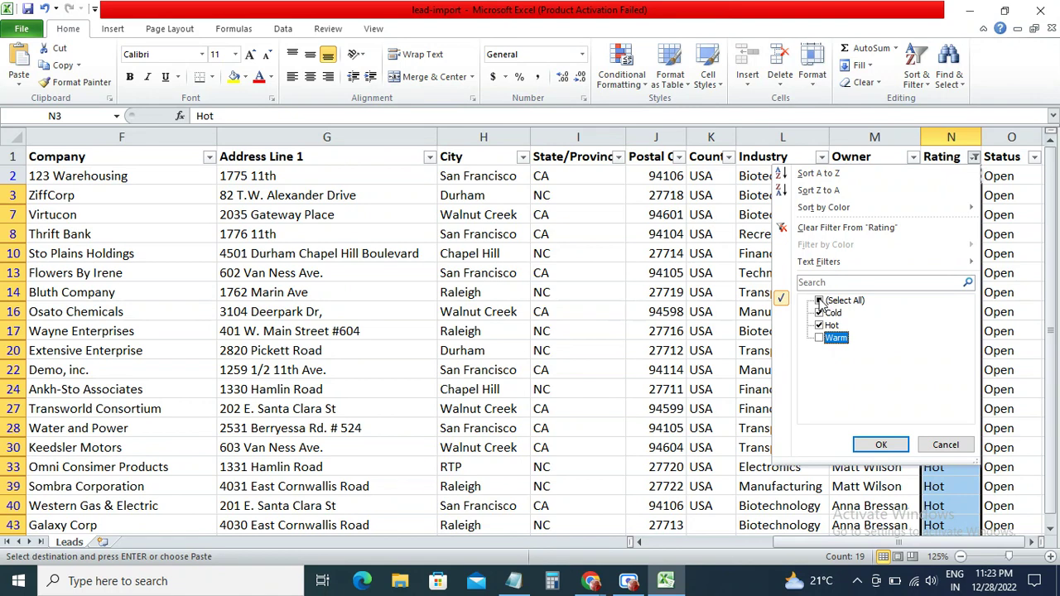
{"action": "left_click", "coordinate": [821, 301]}
{"action": "left_click", "coordinate": [821, 301]}
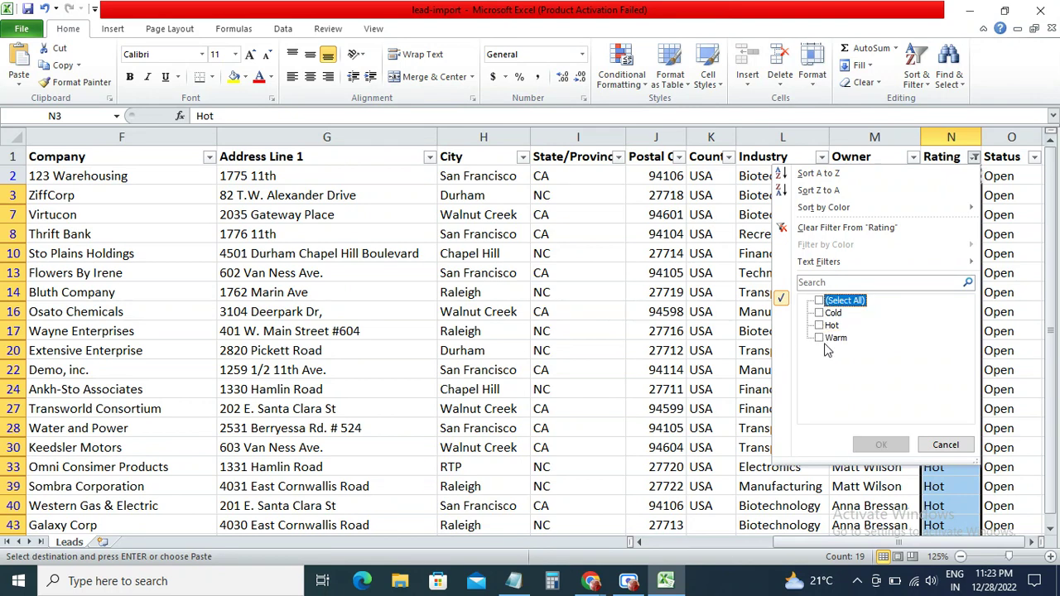
{"action": "left_click", "coordinate": [820, 338]}
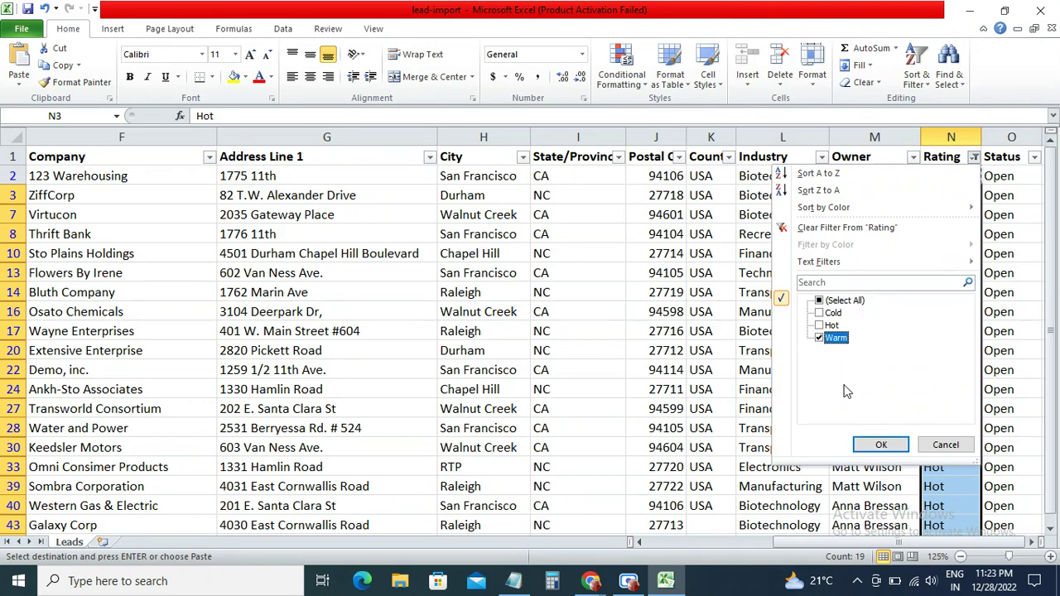
{"action": "left_click", "coordinate": [880, 445]}
Reset the Rating filter to include all values, and look through the cleaned Rating column
{"action": "left_click", "coordinate": [974, 156]}
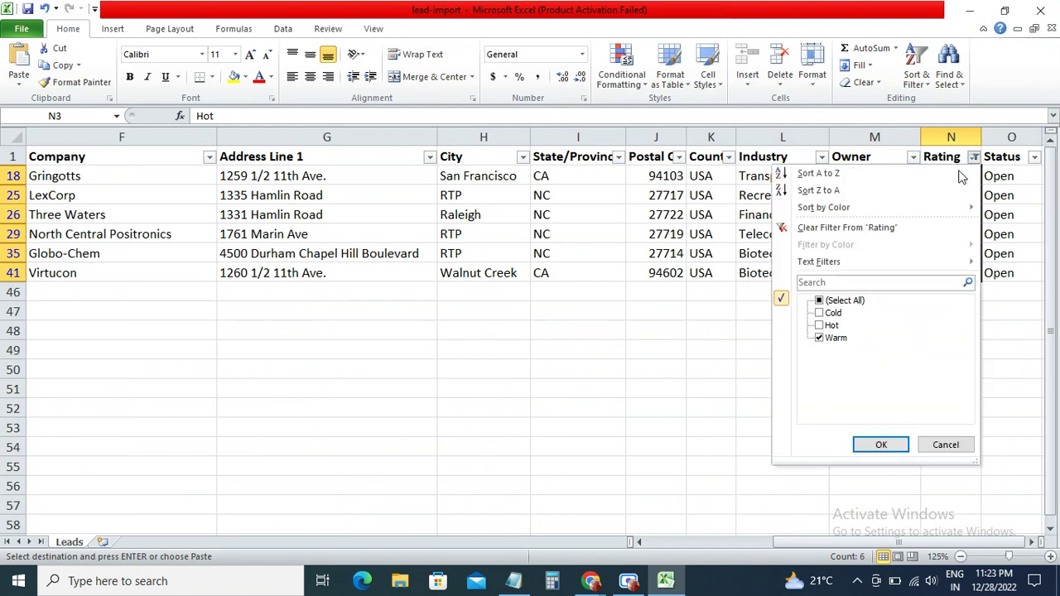
{"action": "left_click", "coordinate": [820, 302]}
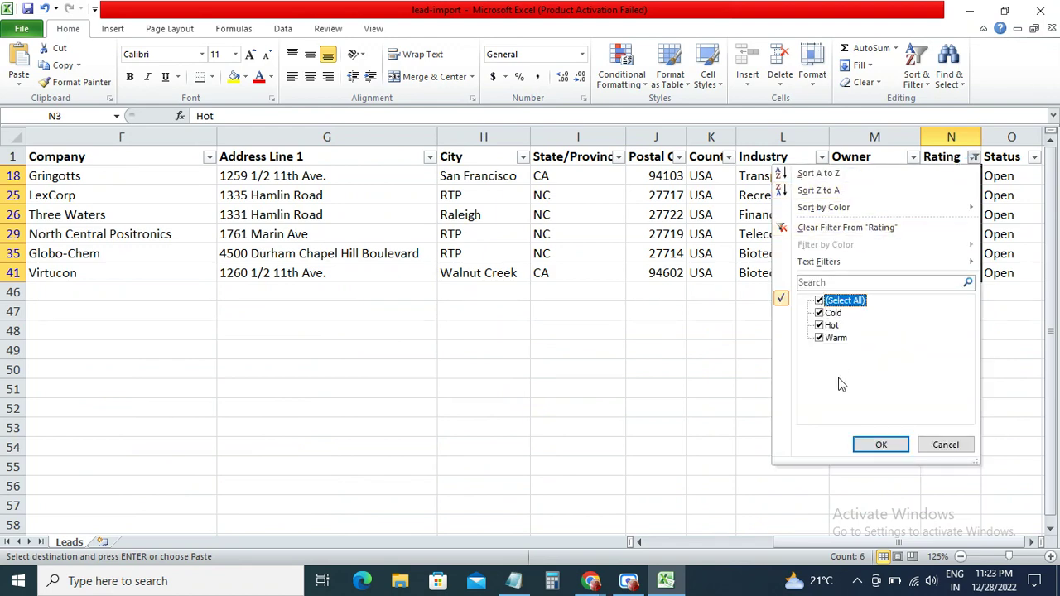
{"action": "left_click", "coordinate": [876, 447]}
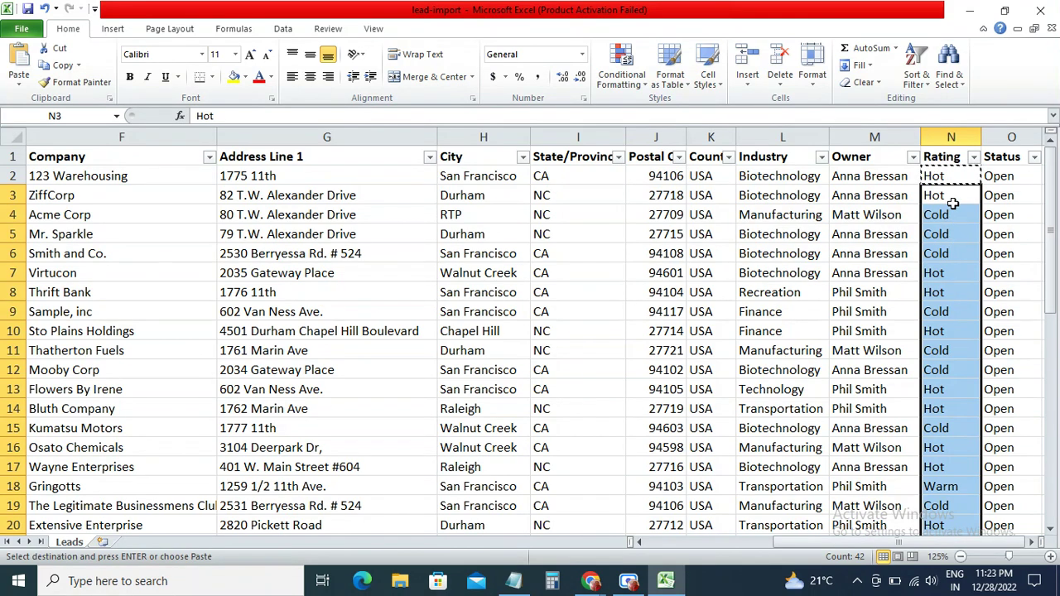
{"action": "scroll", "coordinate": [955, 290], "scroll_direction": "down", "scroll_amount": 3}
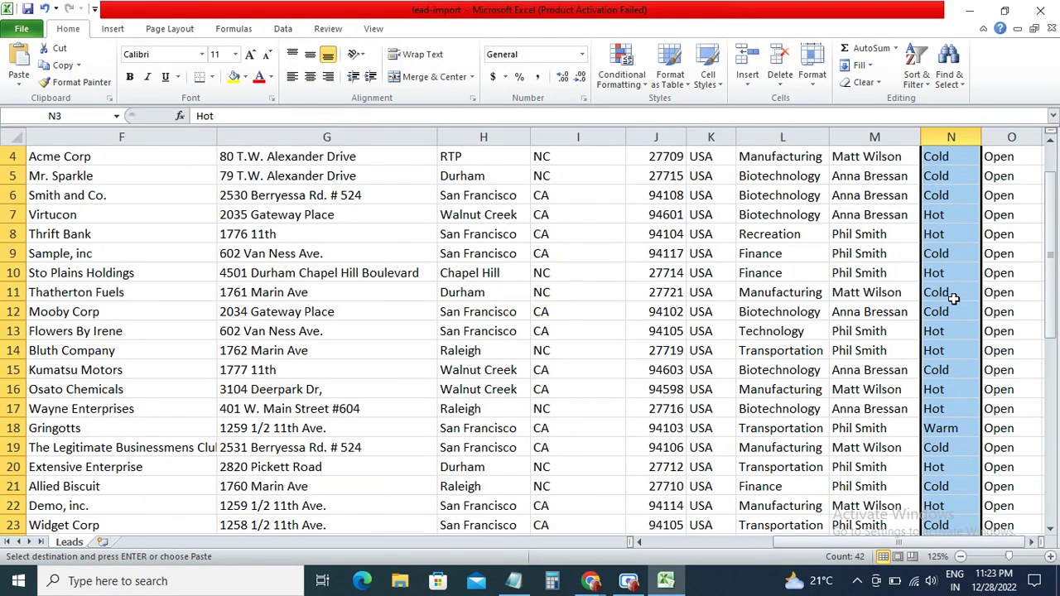
{"action": "scroll", "coordinate": [954, 303], "scroll_direction": "down", "scroll_amount": 6}
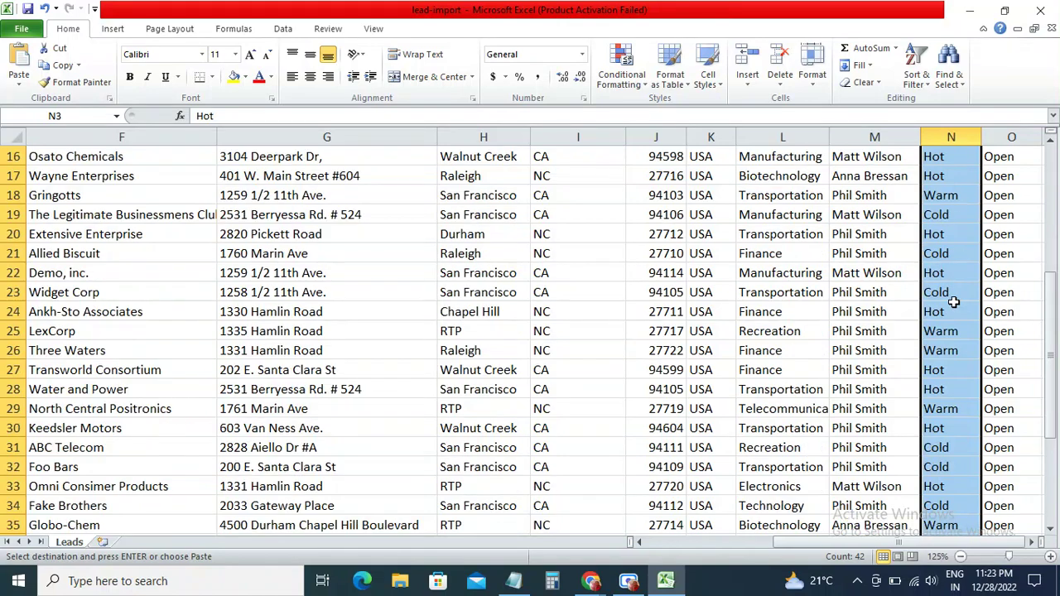
Switch to the Trailhead page in Chrome, highlight the file name Lead Import in the saving instructions, and return to Excel
{"action": "scroll", "coordinate": [954, 302], "scroll_direction": "down", "scroll_amount": 1}
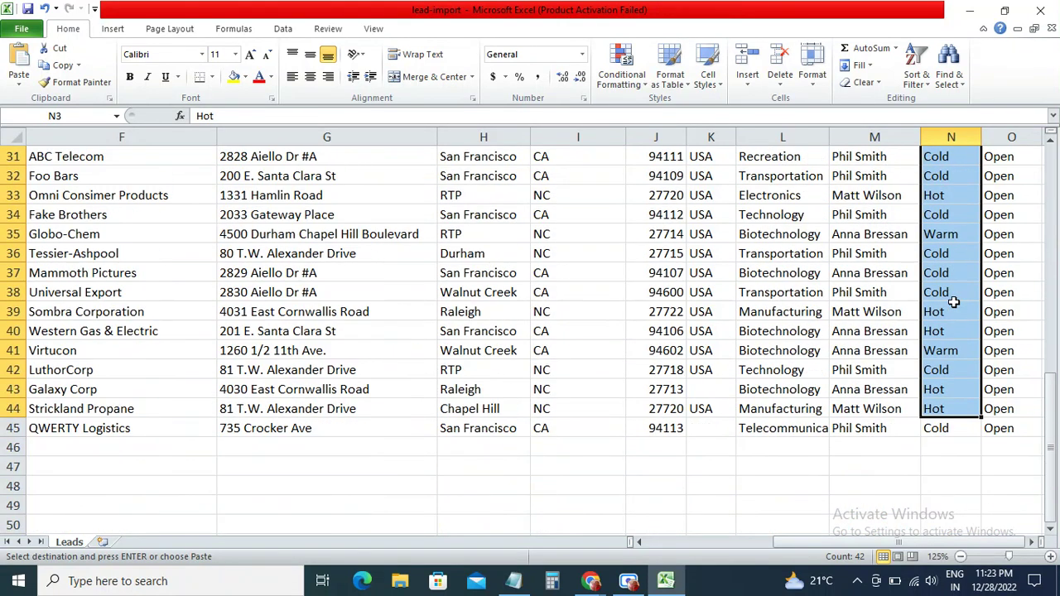
{"action": "mouse_move", "coordinate": [590, 583]}
{"action": "left_click", "coordinate": [578, 543]}
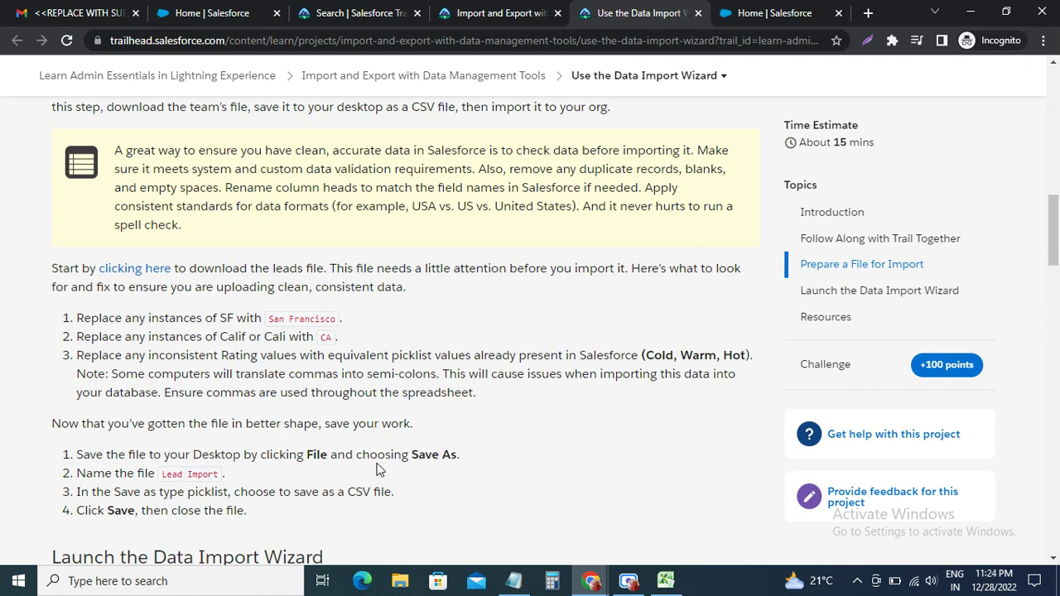
{"action": "left_click_drag", "start_coordinate": [164, 475], "coordinate": [219, 474]}
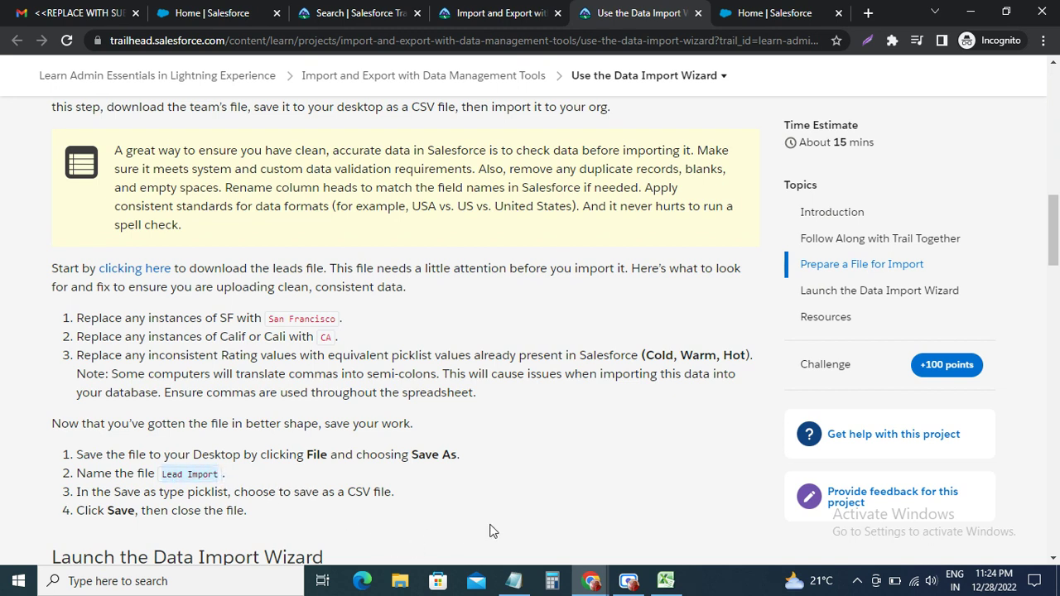
{"action": "left_click", "coordinate": [666, 583]}
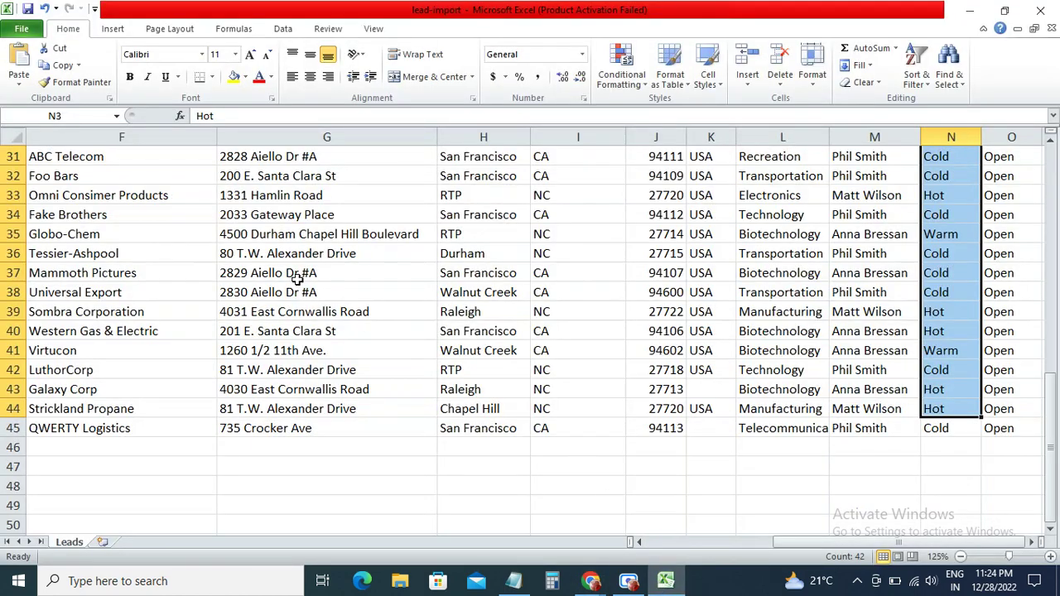
Save the leads workbook in Downloads as Lead Import in CSV (Comma delimited) format, keeping that format despite incompatible features
{"action": "scroll", "coordinate": [137, 270], "scroll_direction": "up", "scroll_amount": 10}
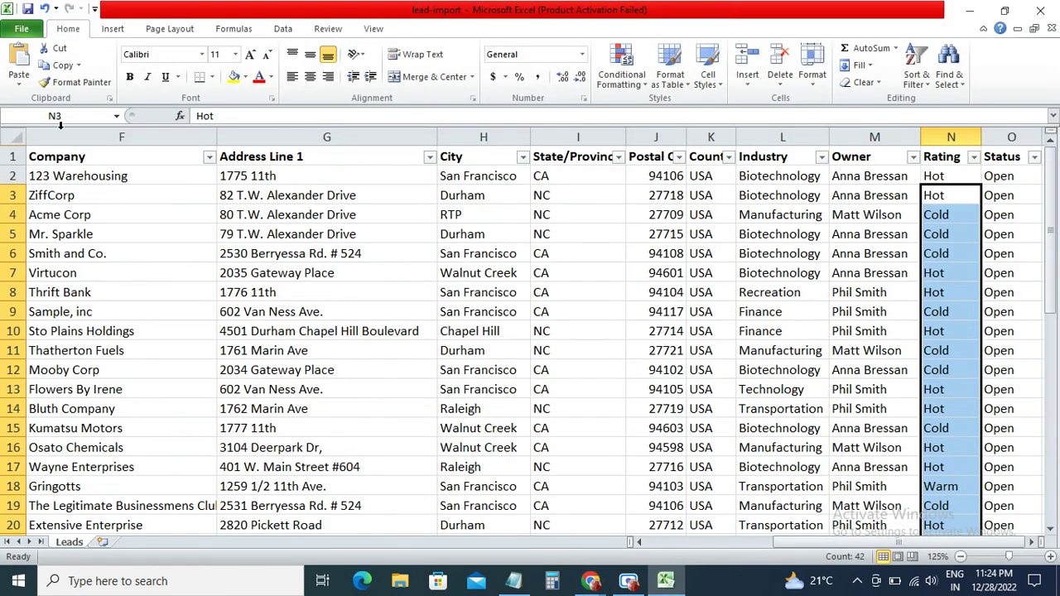
{"action": "left_click", "coordinate": [23, 29]}
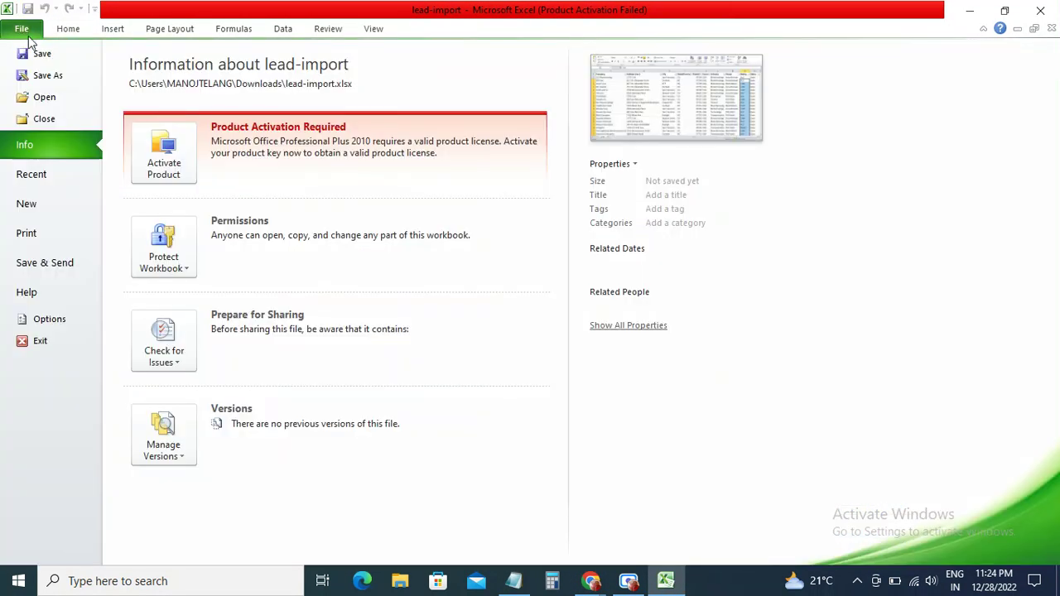
{"action": "left_click", "coordinate": [38, 77]}
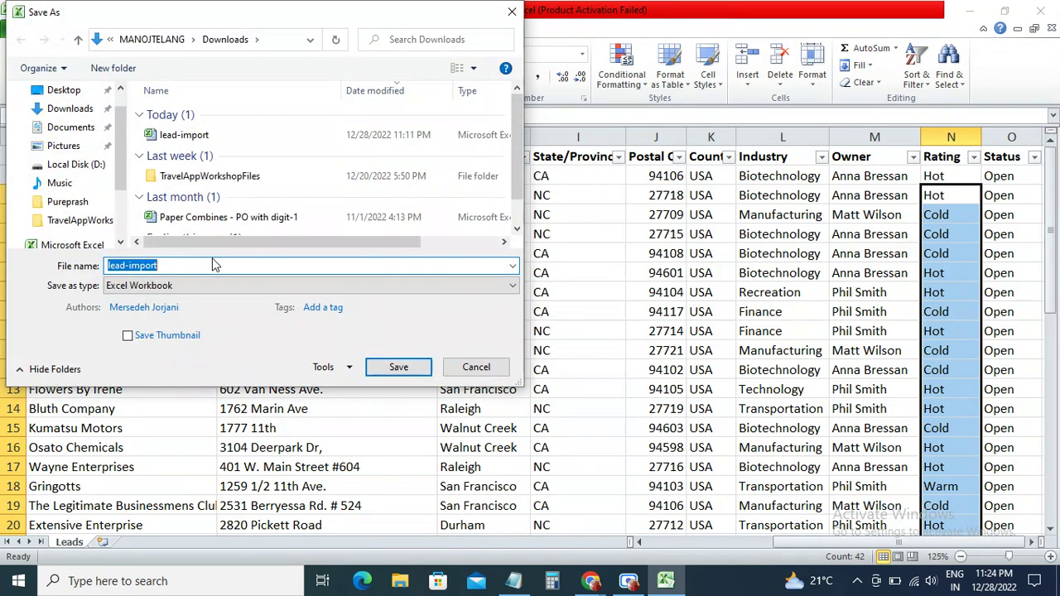
{"action": "type", "text": "Lead Import"}
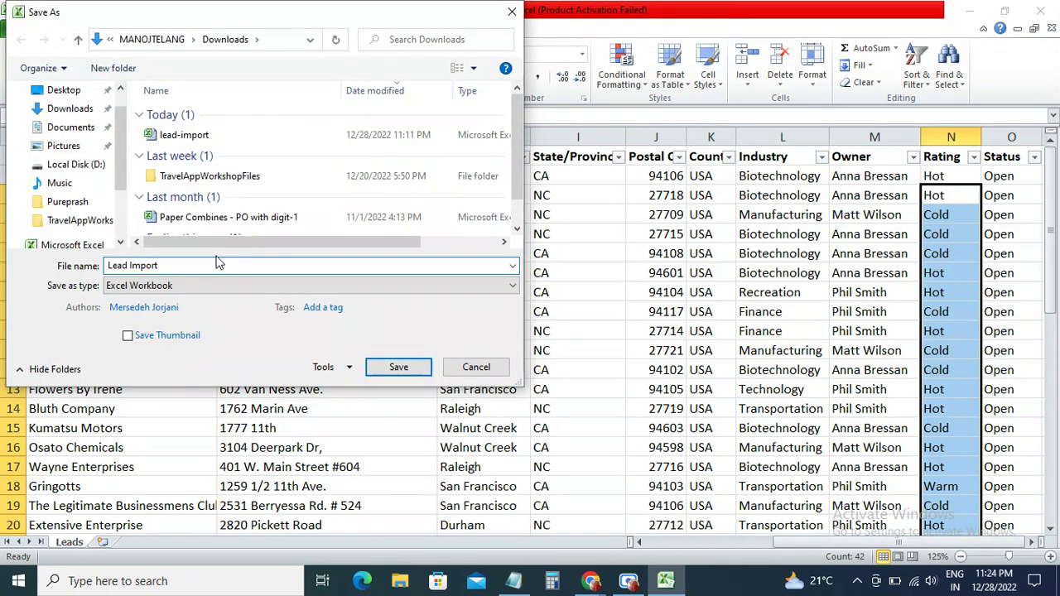
{"action": "left_click", "coordinate": [212, 282]}
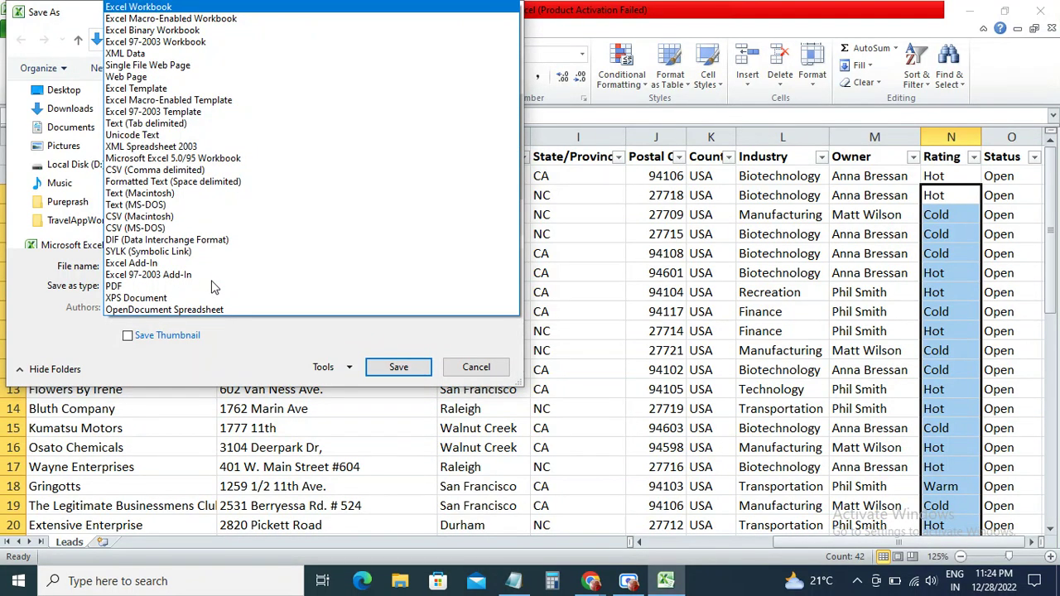
{"action": "left_click", "coordinate": [188, 172]}
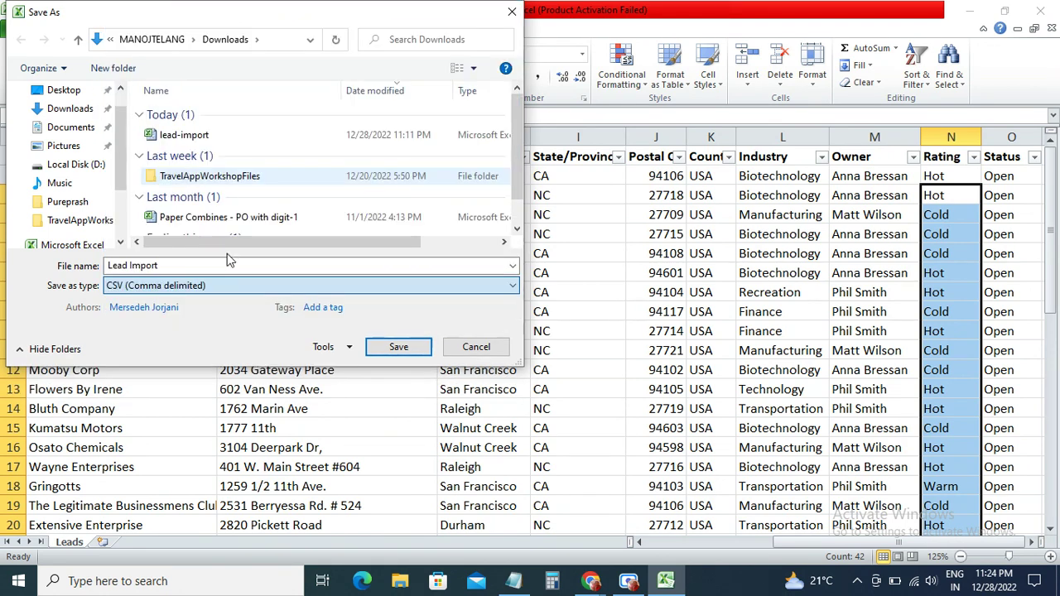
{"action": "left_click", "coordinate": [400, 348]}
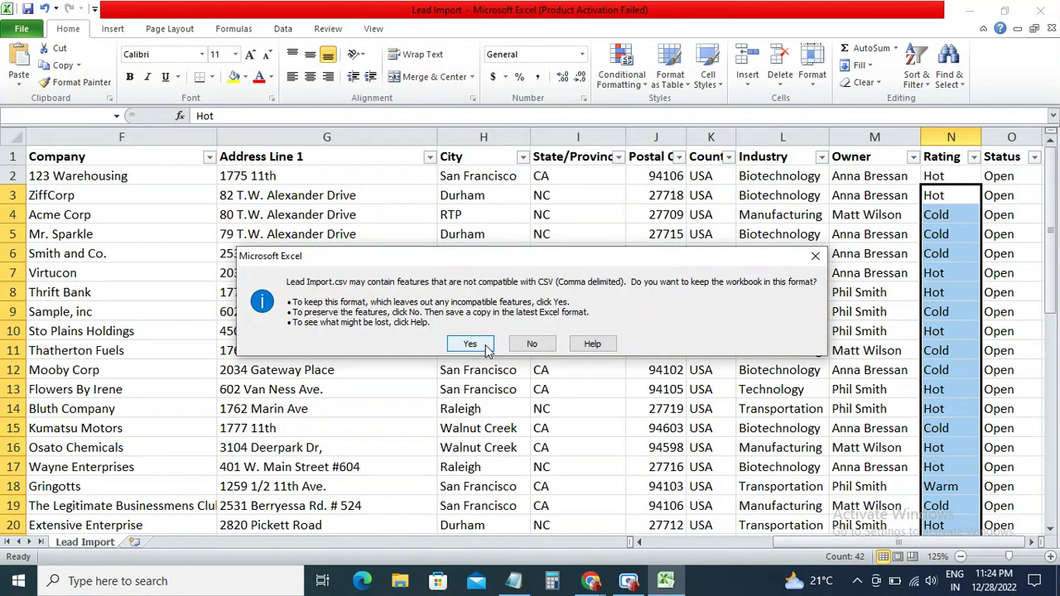
{"action": "left_click", "coordinate": [472, 345]}
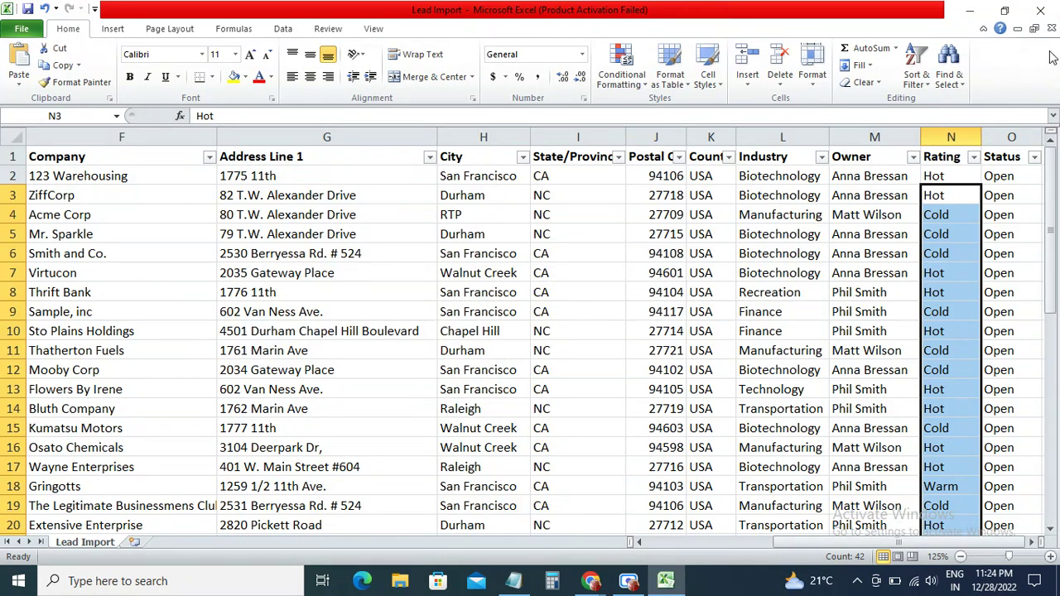
Save Lead Import.csv again over the existing file, and close it without saving further changes
{"action": "left_click", "coordinate": [1049, 20]}
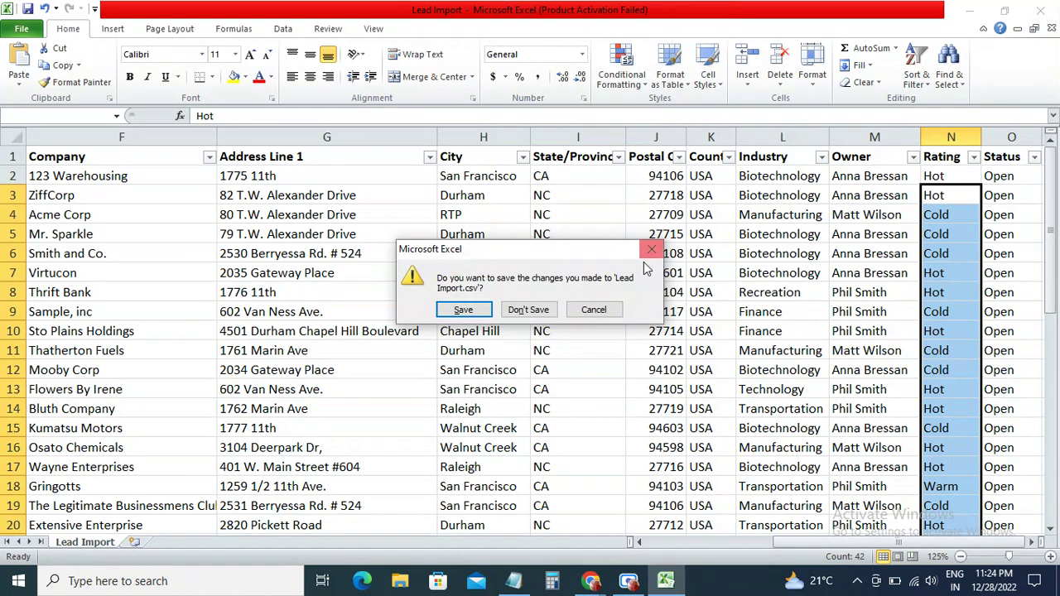
{"action": "left_click", "coordinate": [480, 311]}
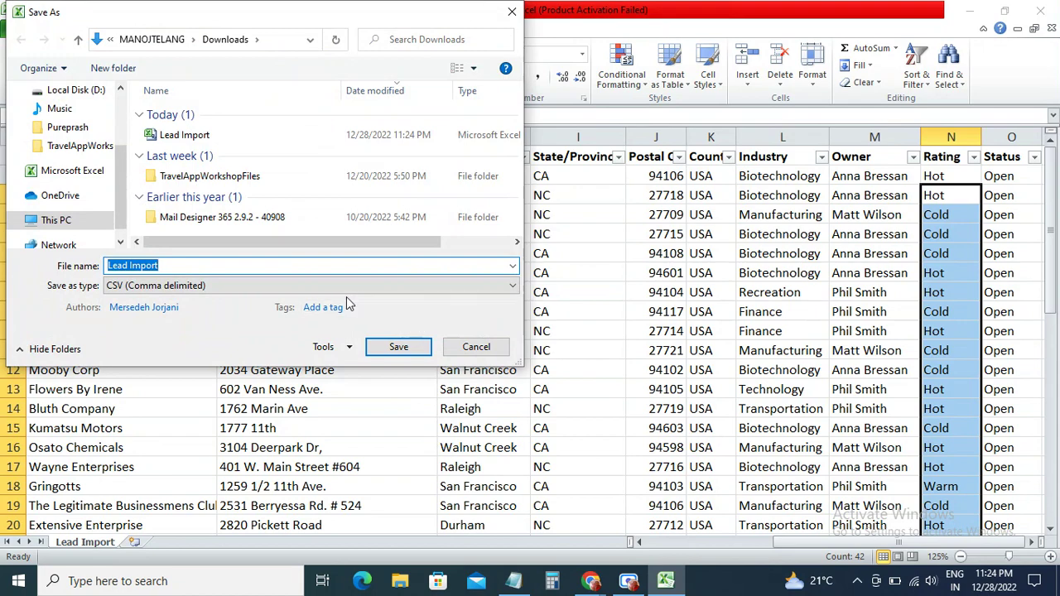
{"action": "left_click", "coordinate": [400, 347]}
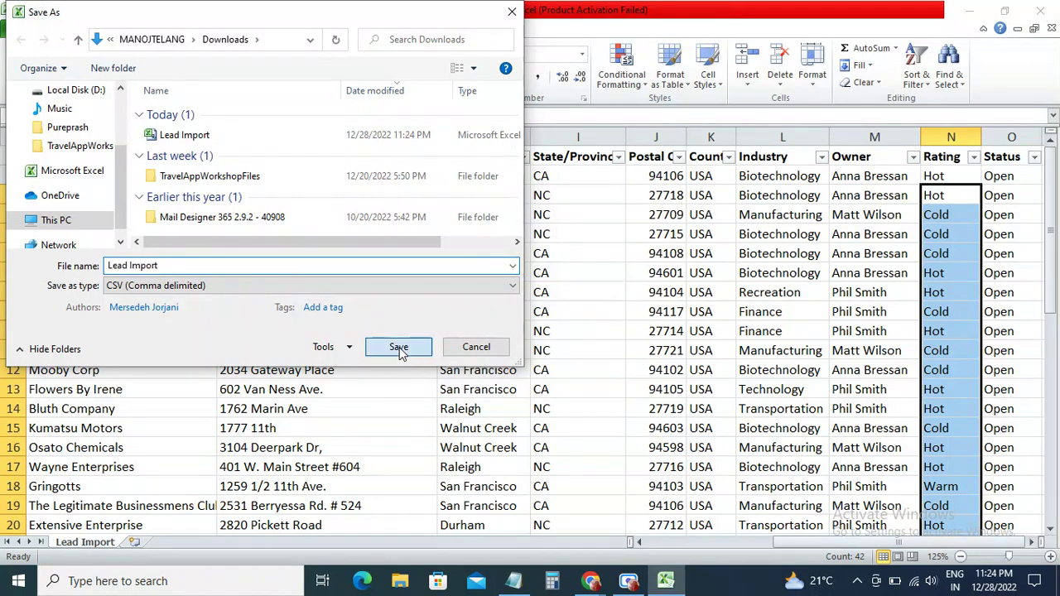
{"action": "left_click", "coordinate": [575, 294]}
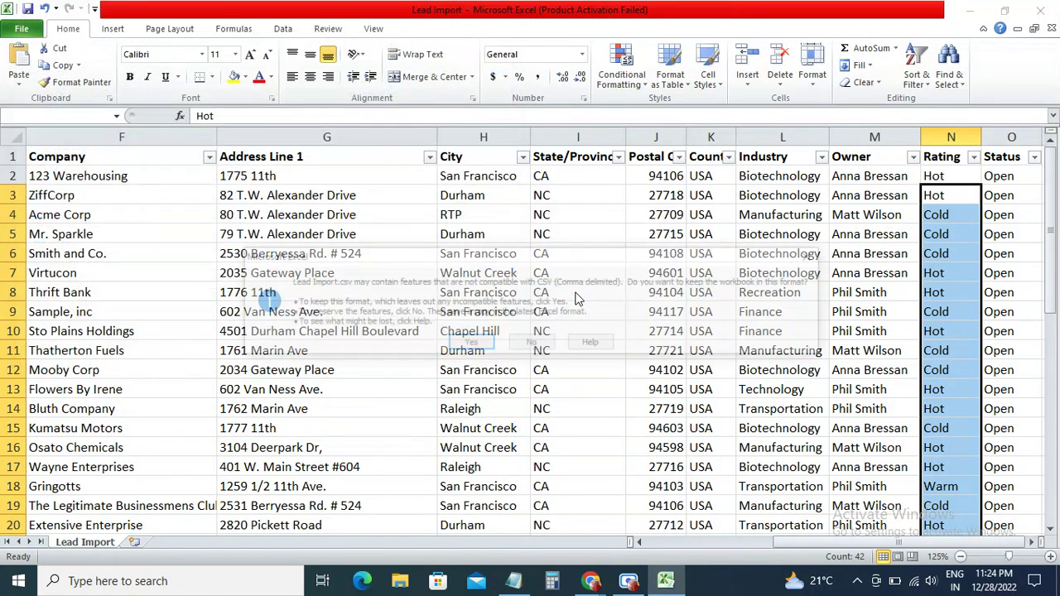
{"action": "left_click", "coordinate": [526, 343]}
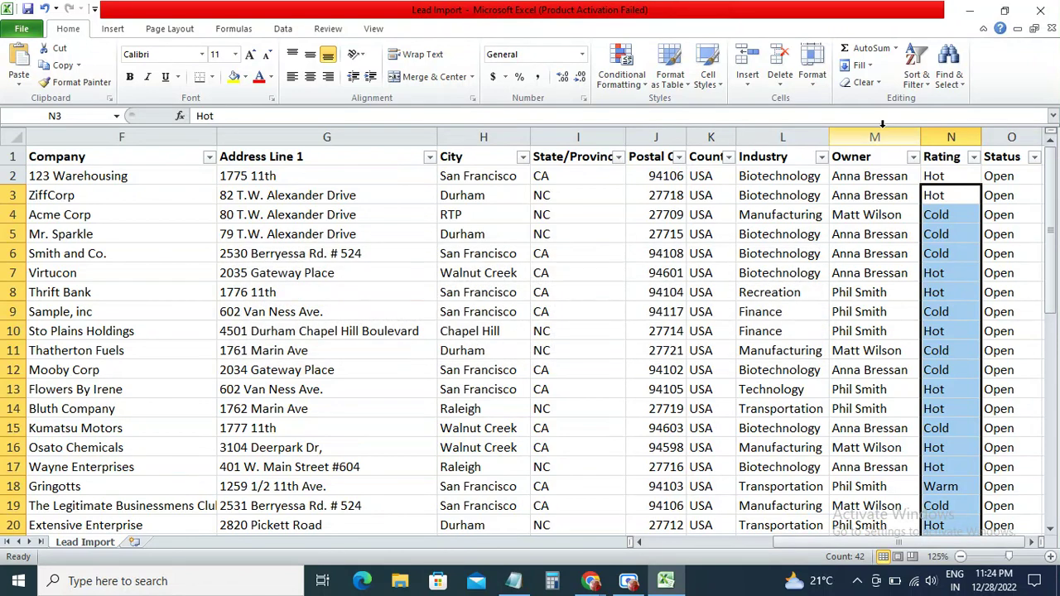
{"action": "left_click", "coordinate": [1049, 29]}
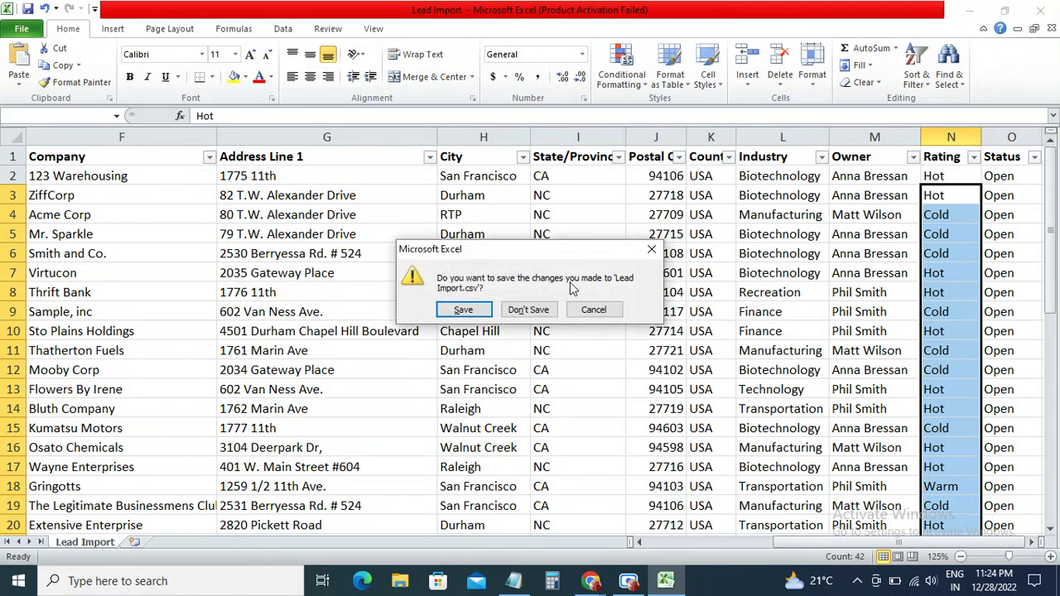
{"action": "left_click", "coordinate": [528, 309]}
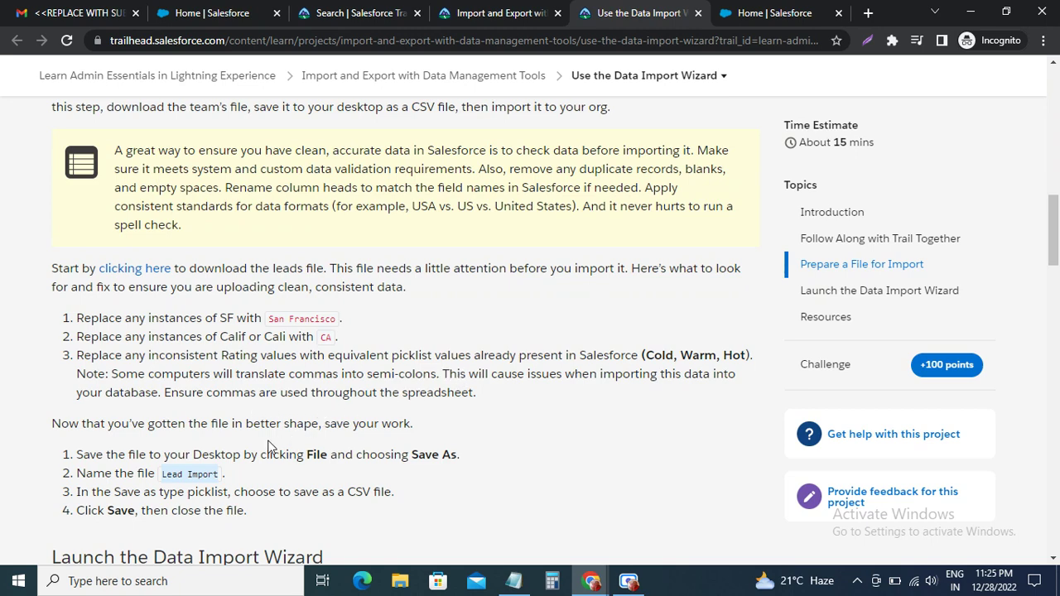
Read the instructions for launching the wizard on the Trailhead page and copy the search term Data Import Wizard
{"action": "scroll", "coordinate": [273, 448], "scroll_direction": "down", "scroll_amount": 2}
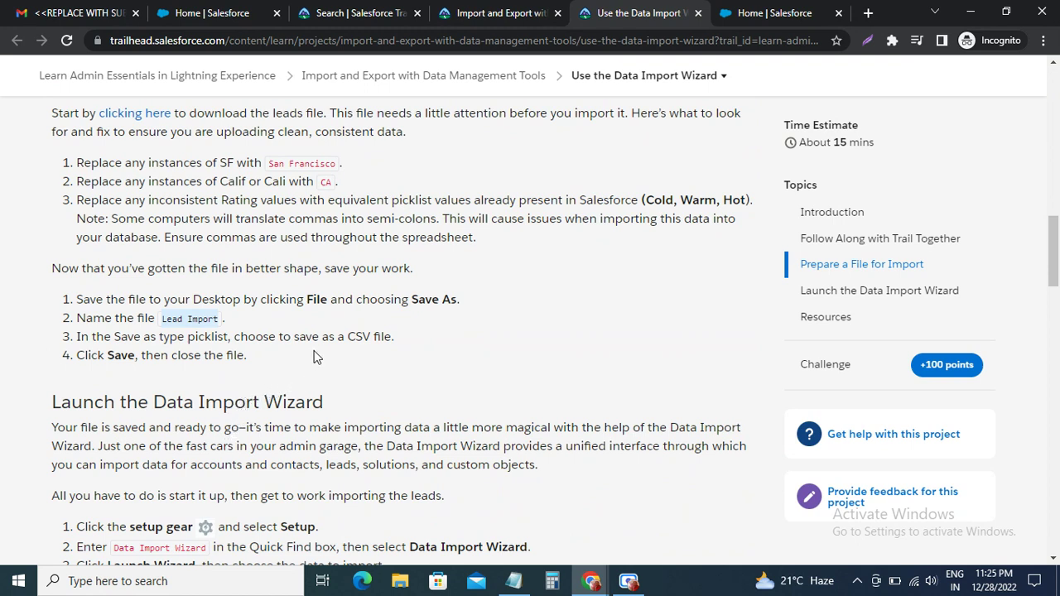
{"action": "scroll", "coordinate": [334, 382], "scroll_direction": "down", "scroll_amount": 2}
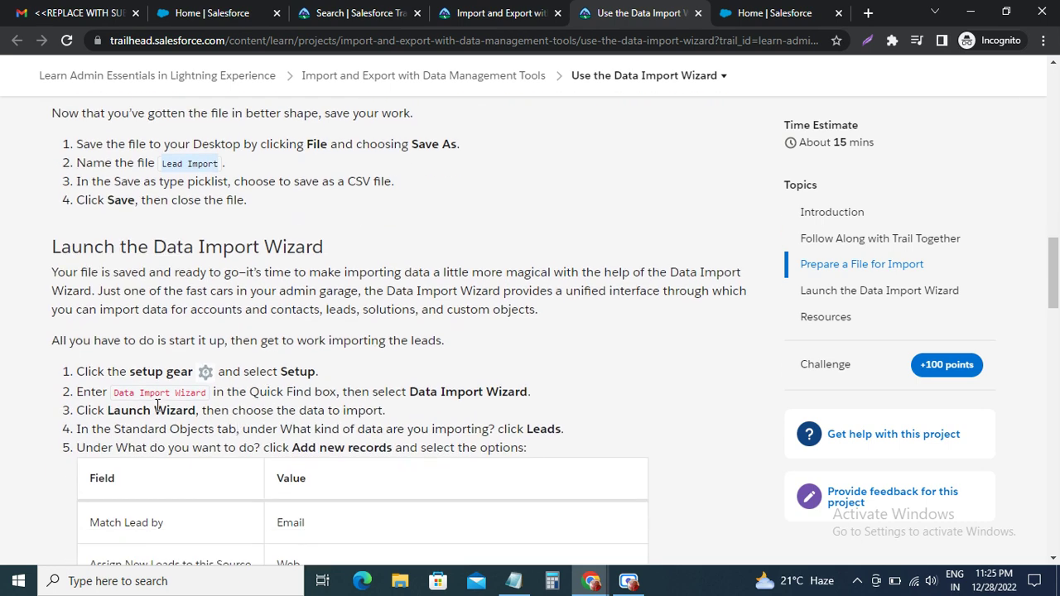
{"action": "scroll", "coordinate": [158, 406], "scroll_direction": "down", "scroll_amount": 2}
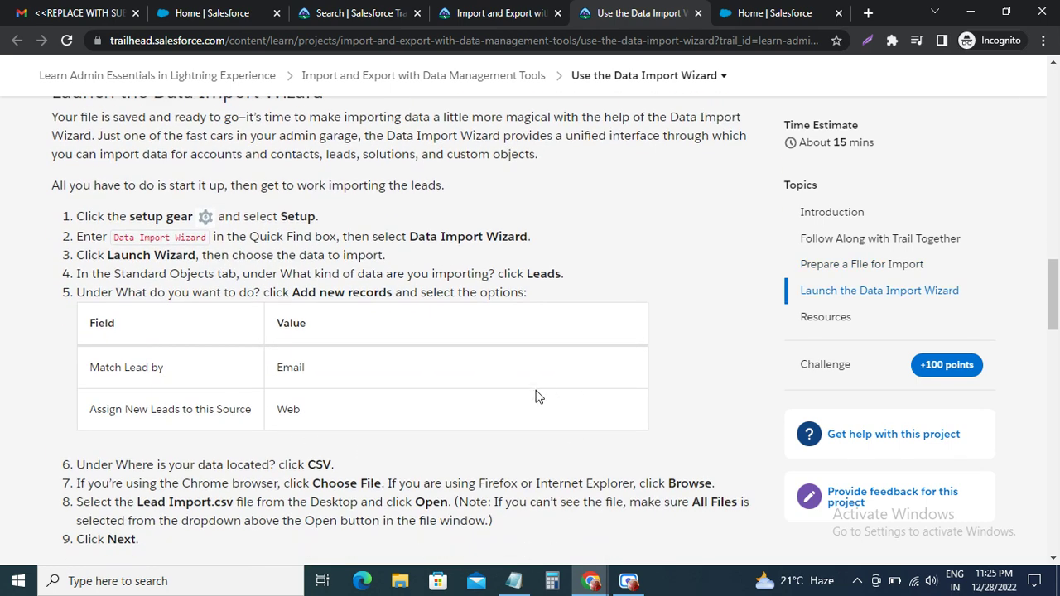
{"action": "left_click_drag", "start_coordinate": [116, 237], "coordinate": [216, 237]}
{"action": "key", "text": "ctrl+c"}
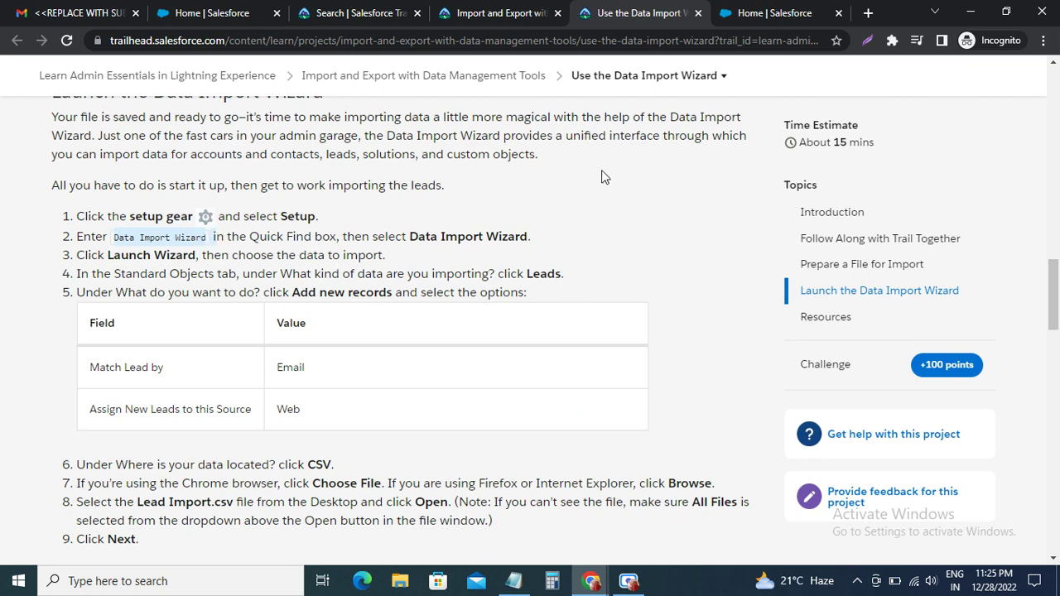
Find Data Import Wizard in Salesforce Setup using the copied term, without its stray trailing characters, and open its page
{"action": "left_click", "coordinate": [773, 17]}
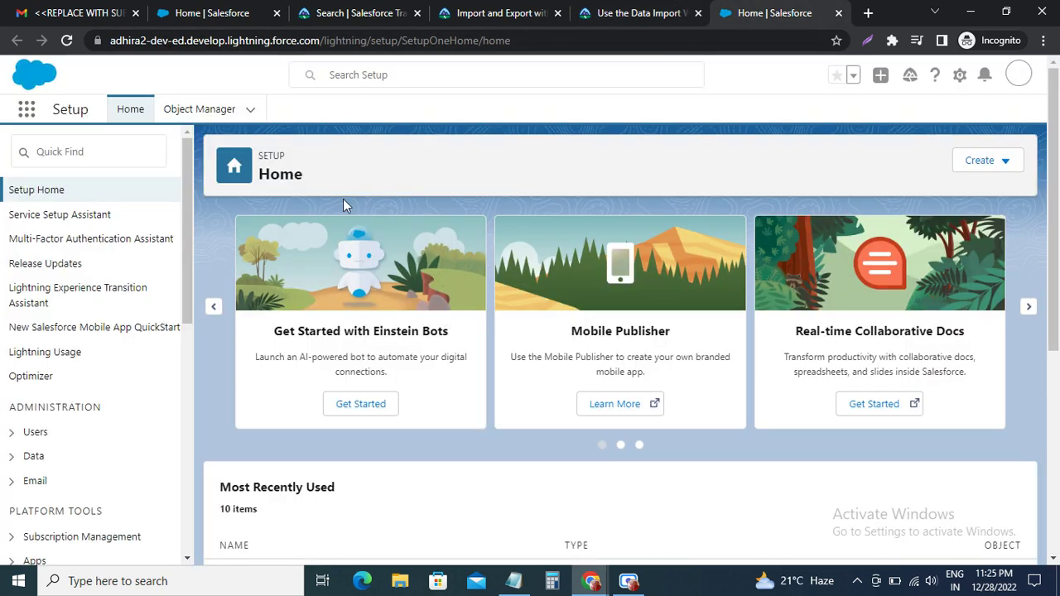
{"action": "left_click", "coordinate": [96, 161]}
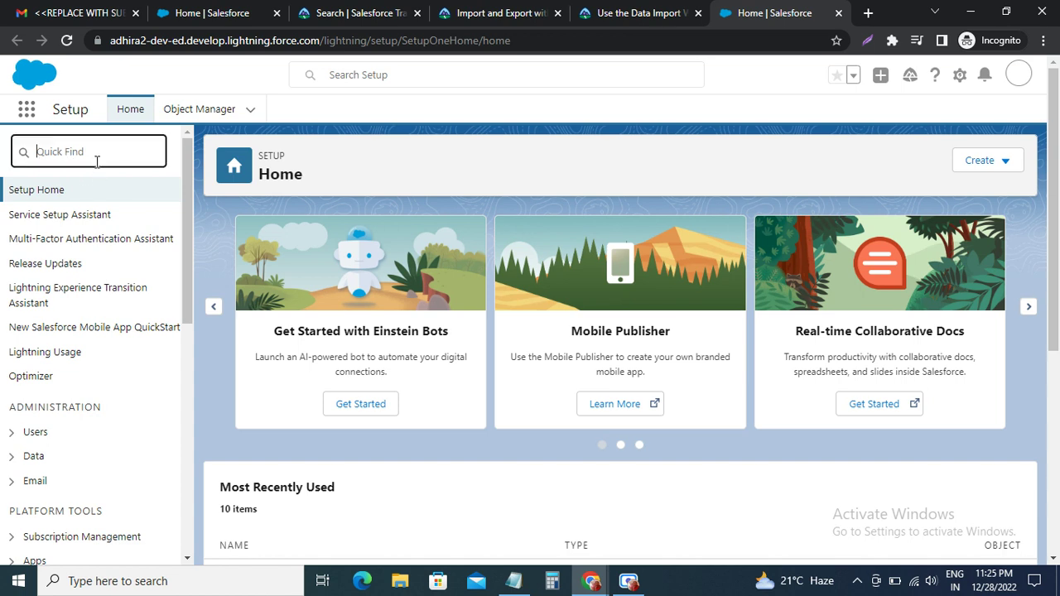
{"action": "key", "text": "ctrl+v"}
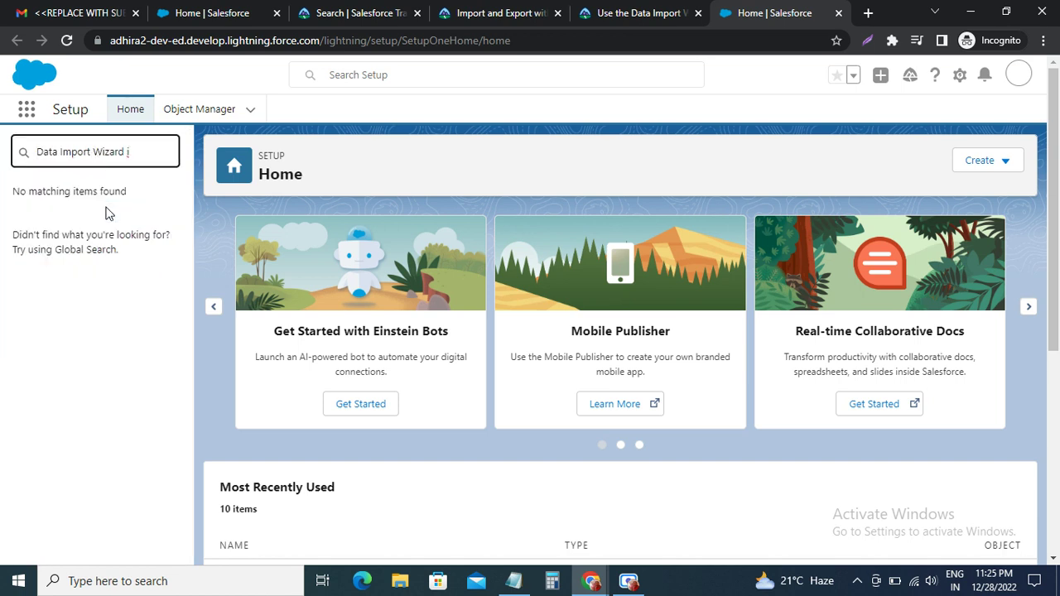
{"action": "key", "text": "BackSpace"}
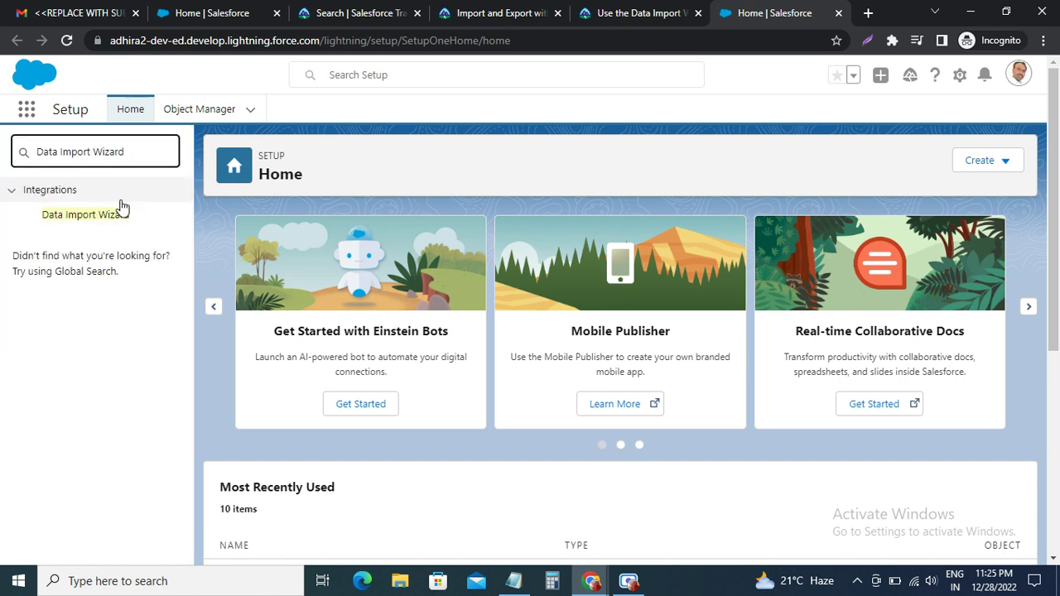
{"action": "left_click", "coordinate": [103, 218]}
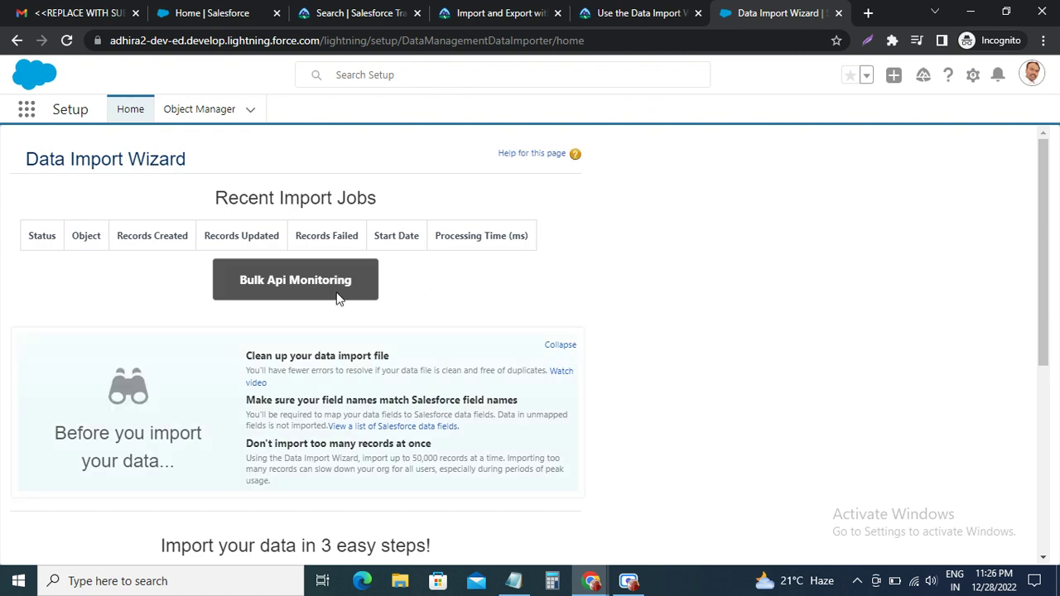
Launch the import wizard and look over its options for choosing the data
{"action": "scroll", "coordinate": [336, 298], "scroll_direction": "down", "scroll_amount": 3}
{"action": "scroll", "coordinate": [329, 307], "scroll_direction": "down", "scroll_amount": 2}
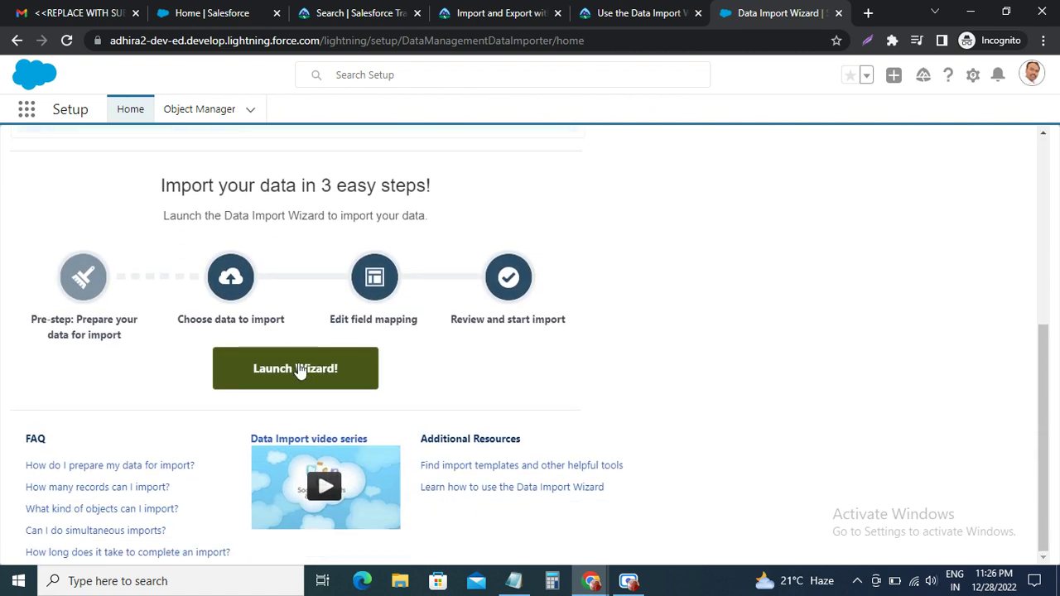
{"action": "left_click", "coordinate": [295, 368]}
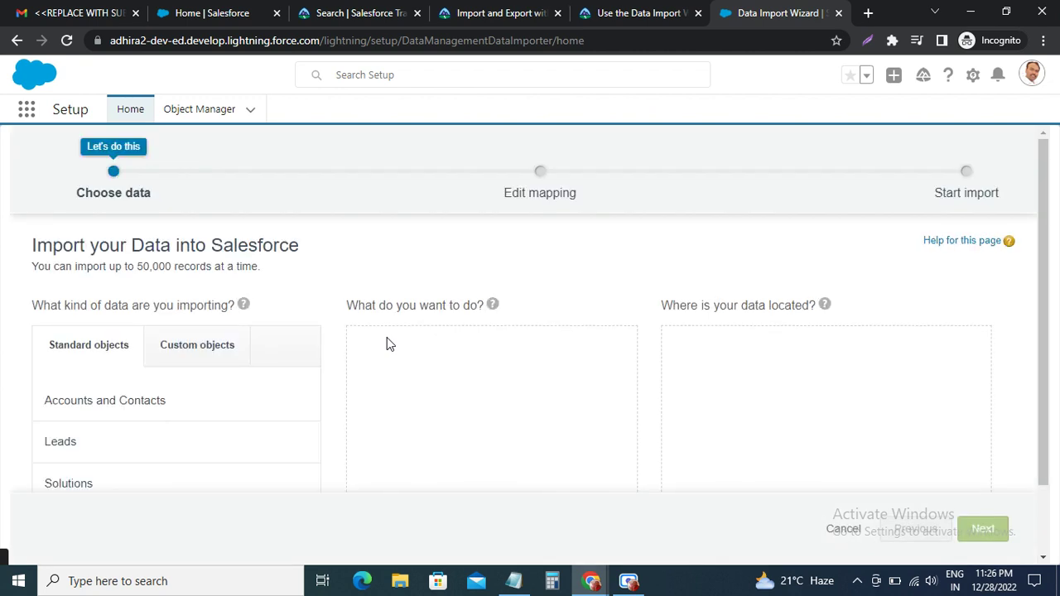
{"action": "scroll", "coordinate": [389, 341], "scroll_direction": "down", "scroll_amount": 2}
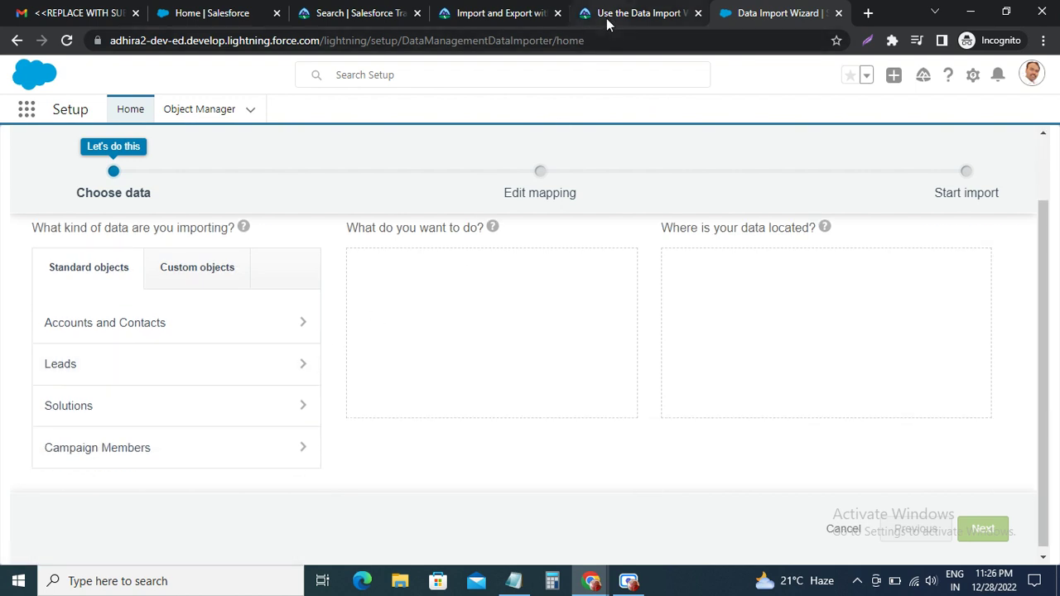
Check the Trailhead instructions for the object type and record options, and return to the wizard's list of standard objects
{"action": "left_click", "coordinate": [638, 12]}
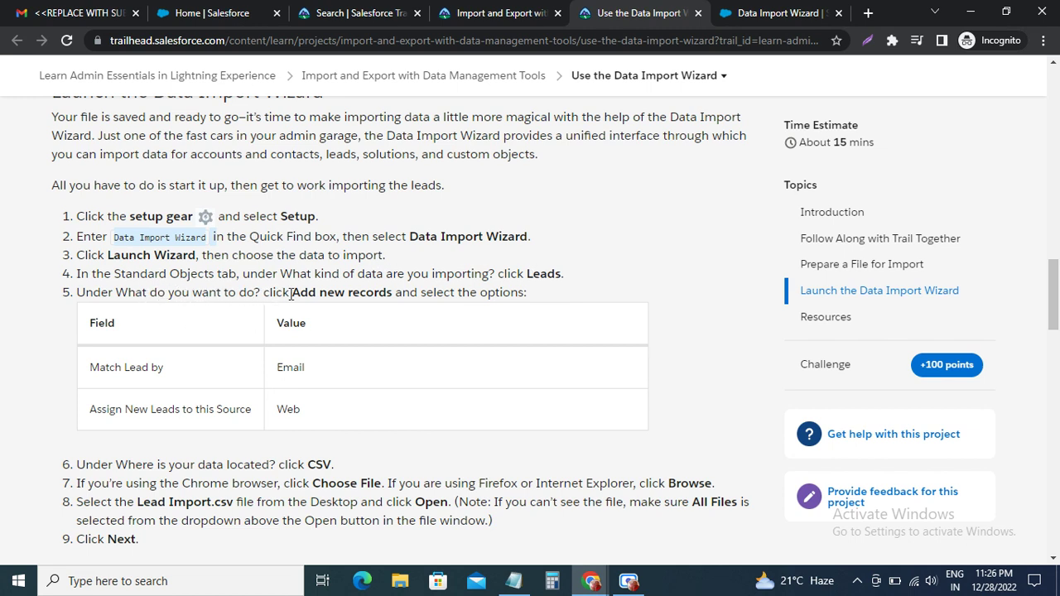
{"action": "left_click", "coordinate": [749, 12]}
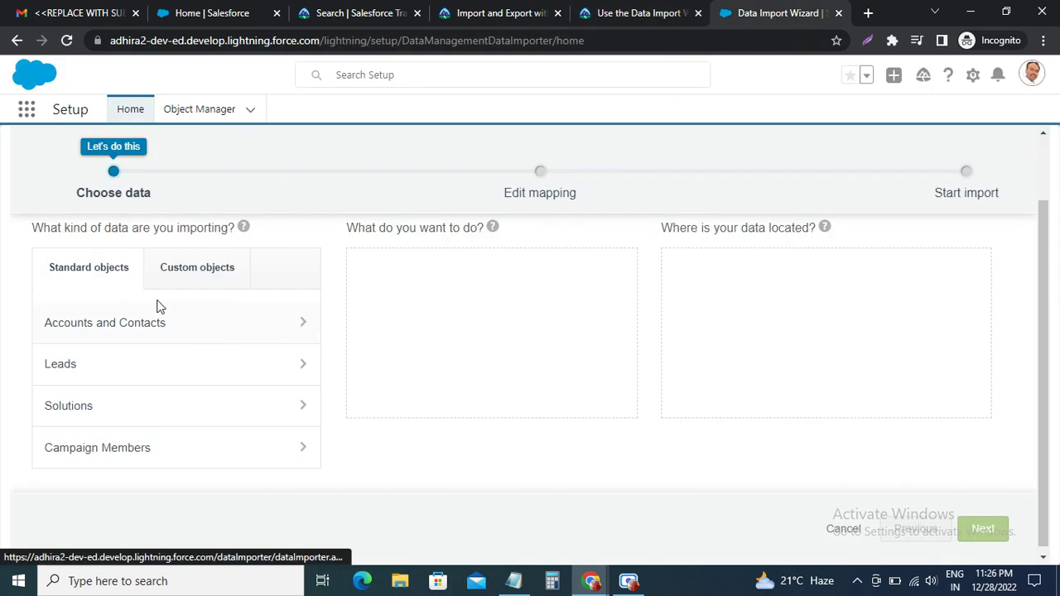
{"action": "scroll", "coordinate": [137, 357], "scroll_direction": "down", "scroll_amount": 1}
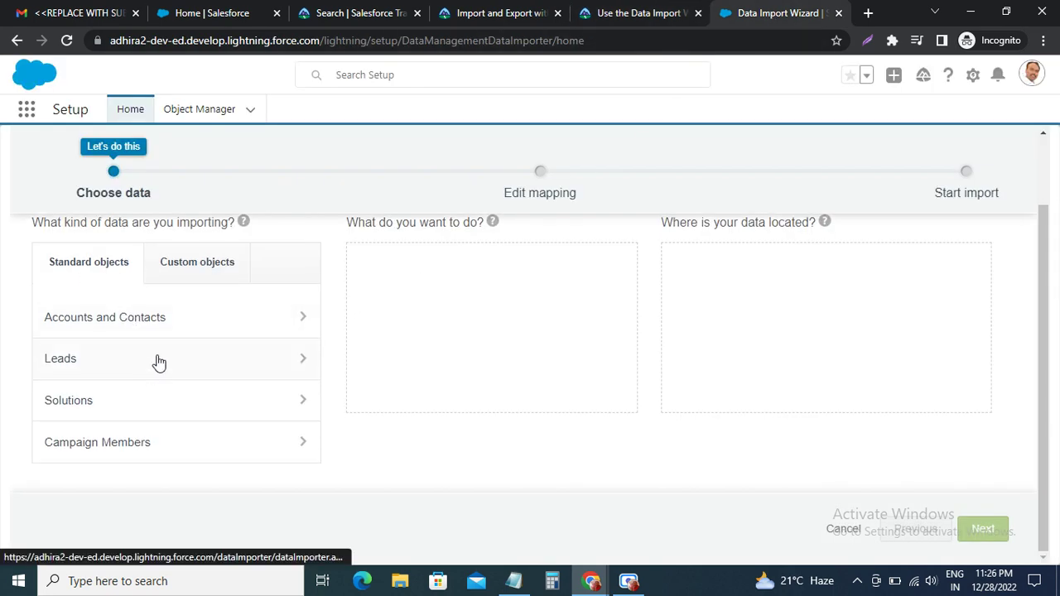
{"action": "scroll", "coordinate": [182, 369], "scroll_direction": "up", "scroll_amount": 1}
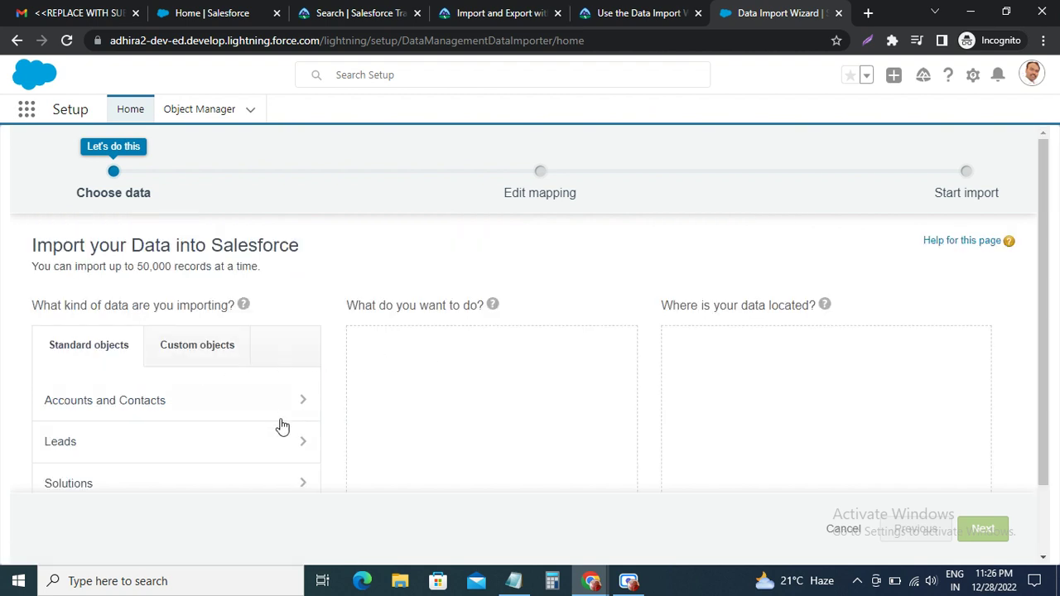
Select Leads as the standard object to import and choose to add new records
{"action": "left_click", "coordinate": [246, 443]}
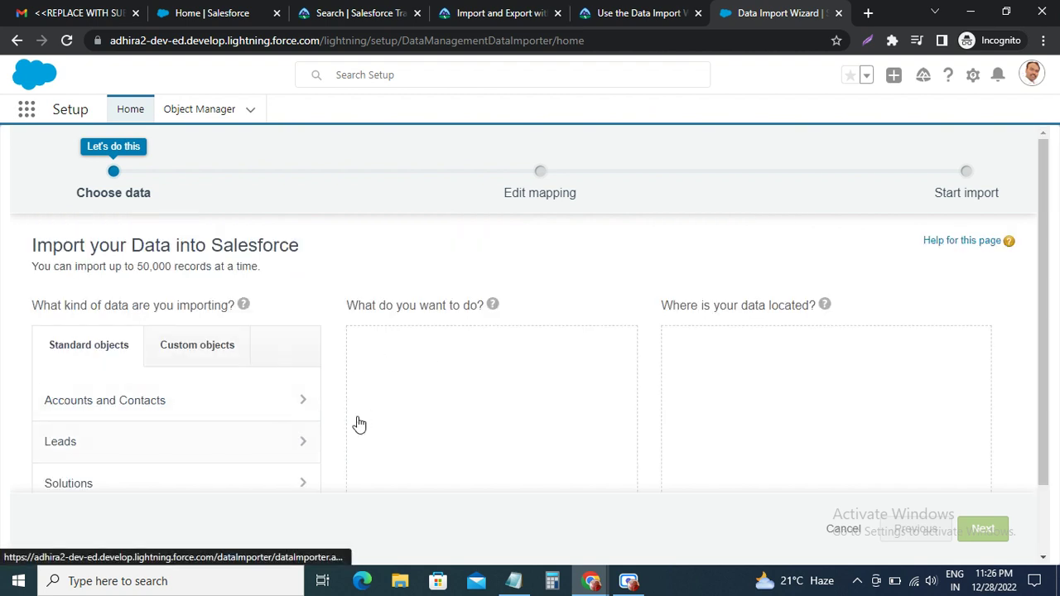
{"action": "left_click", "coordinate": [460, 354]}
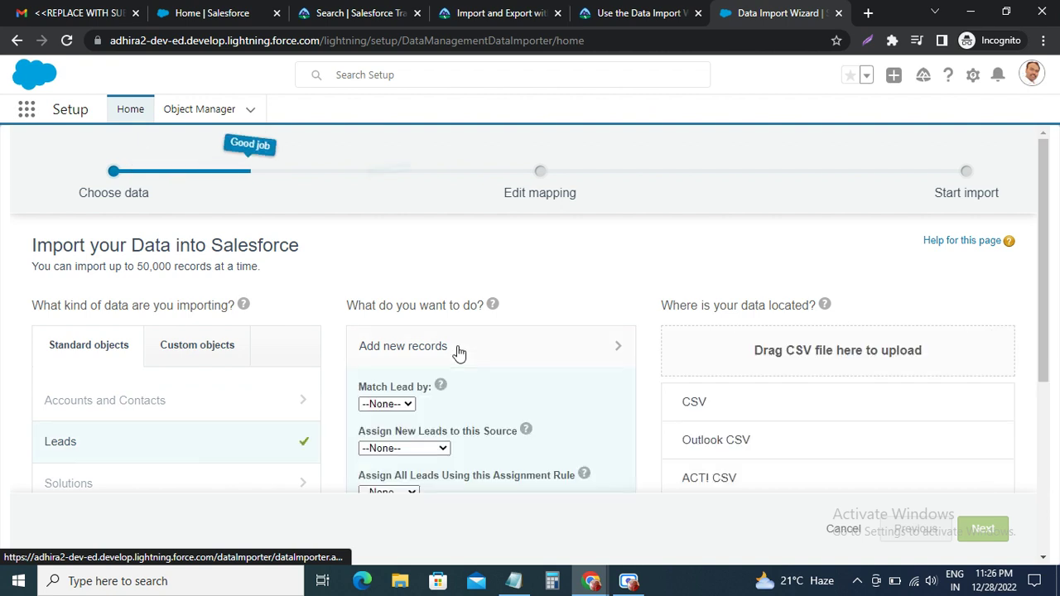
{"action": "scroll", "coordinate": [530, 365], "scroll_direction": "down", "scroll_amount": 2}
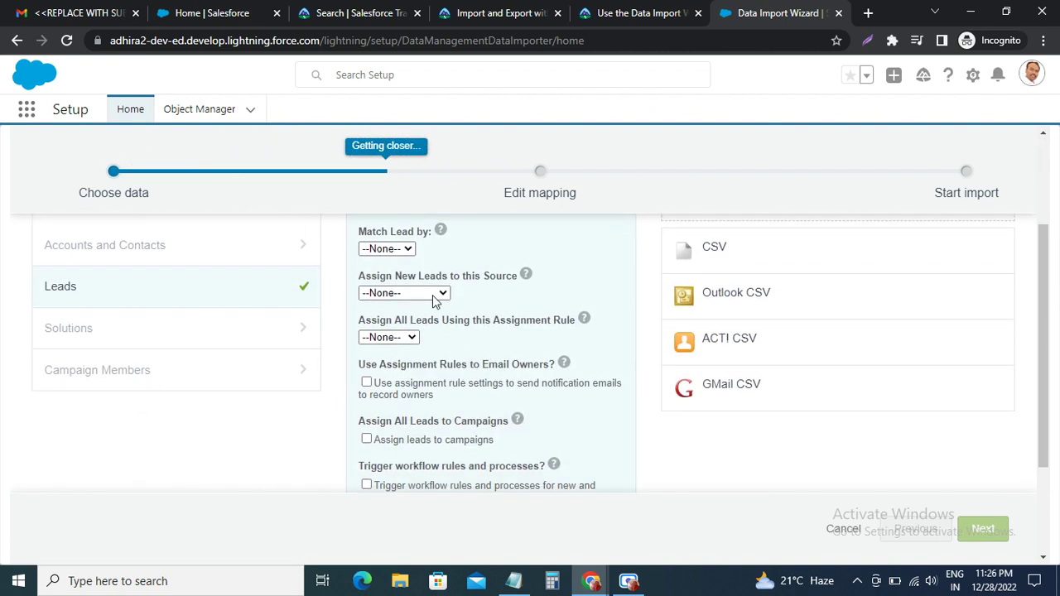
Consult the Trailhead options table, then match leads by Email and assign new leads to the Web source in the wizard
{"action": "left_click", "coordinate": [630, 13]}
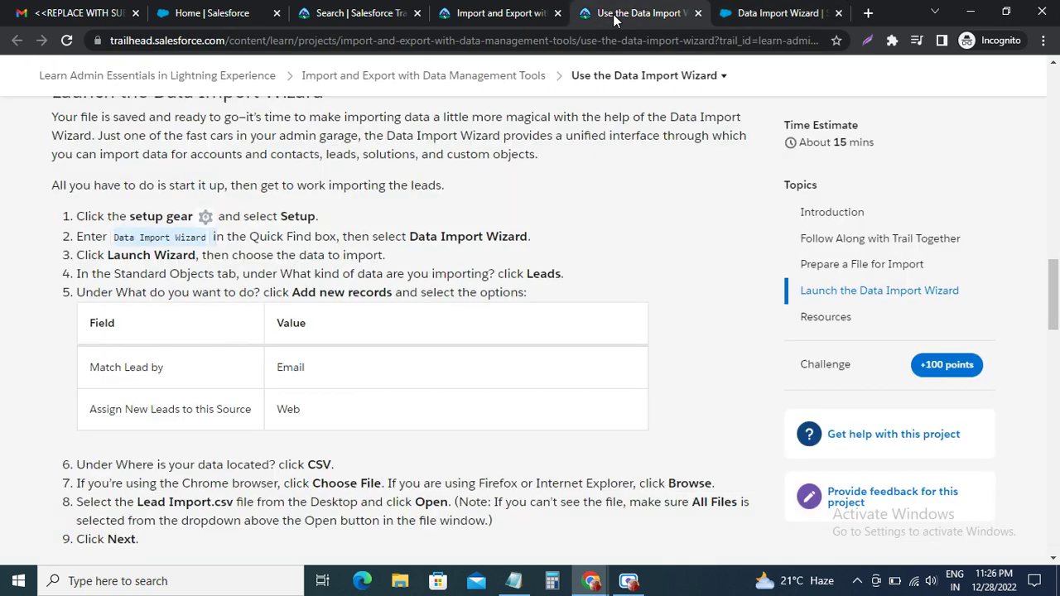
{"action": "scroll", "coordinate": [285, 343], "scroll_direction": "down", "scroll_amount": 2}
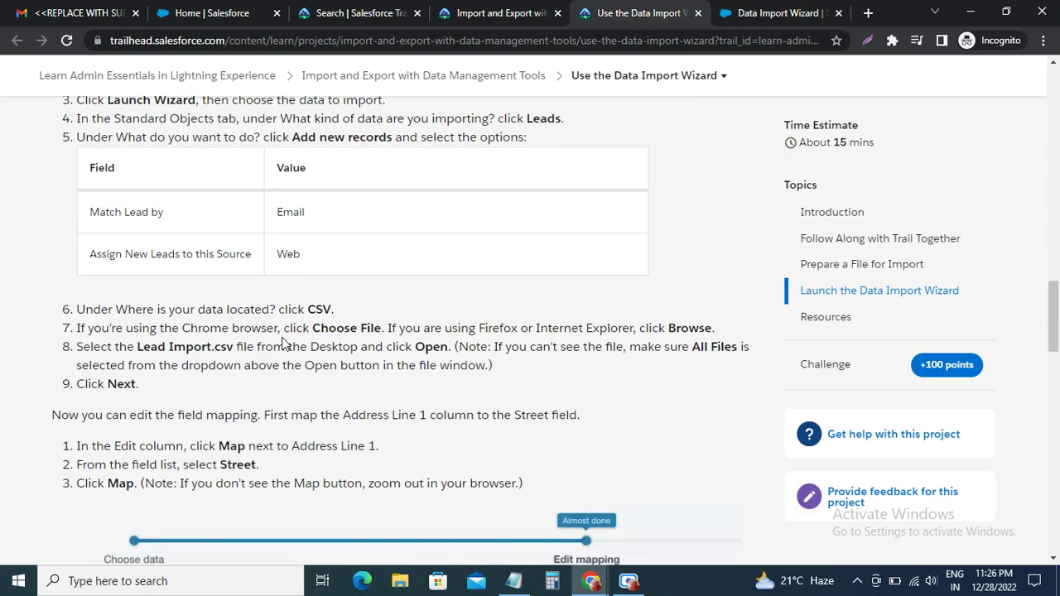
{"action": "double_click", "coordinate": [290, 212]}
{"action": "double_click", "coordinate": [282, 256]}
{"action": "left_click", "coordinate": [754, 12]}
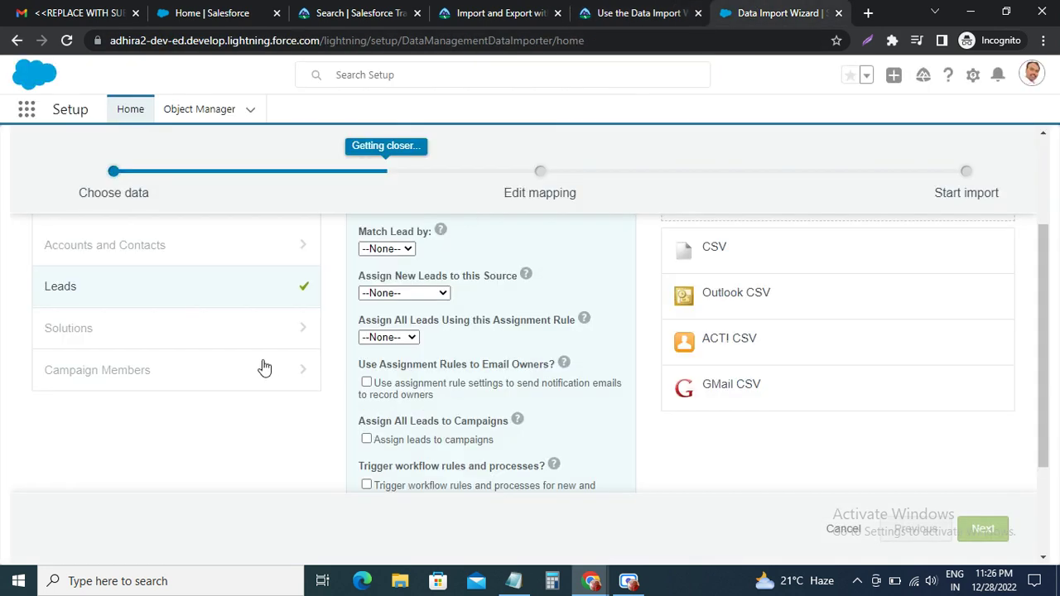
{"action": "left_click", "coordinate": [386, 249]}
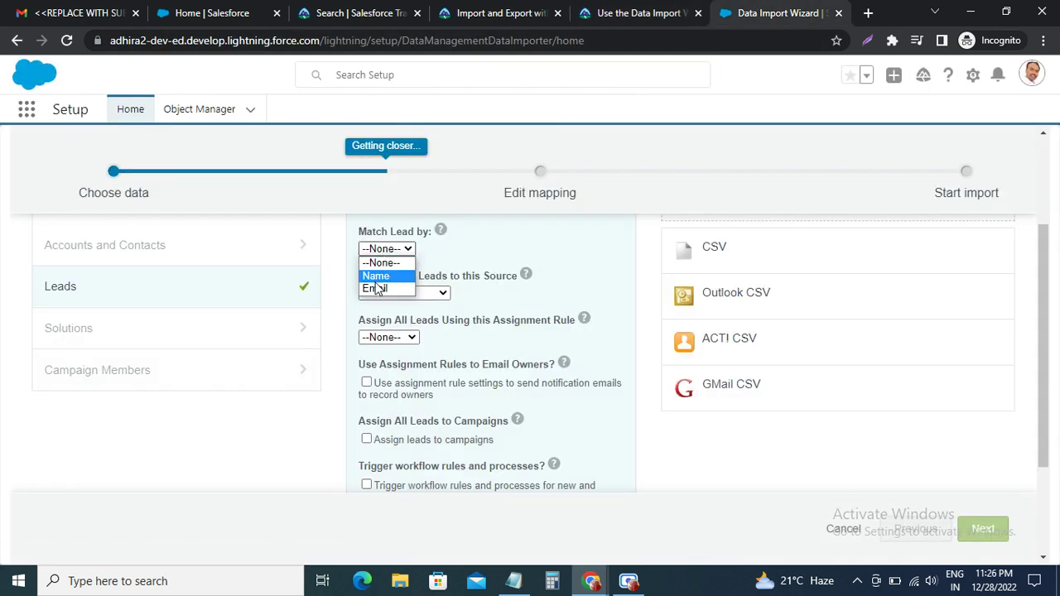
{"action": "left_click", "coordinate": [374, 288]}
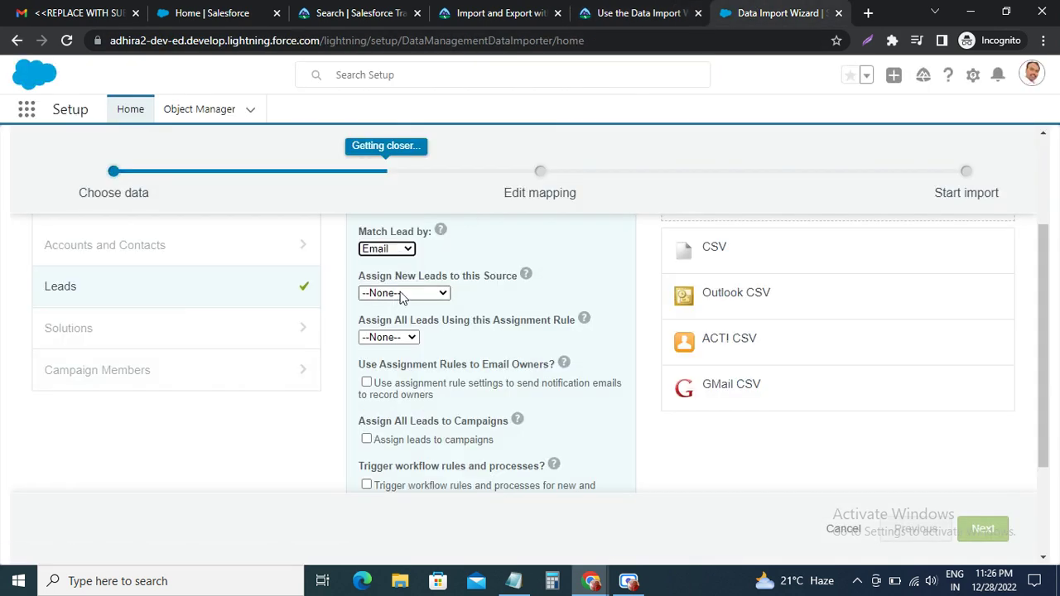
{"action": "left_click", "coordinate": [401, 293]}
{"action": "left_click", "coordinate": [394, 313]}
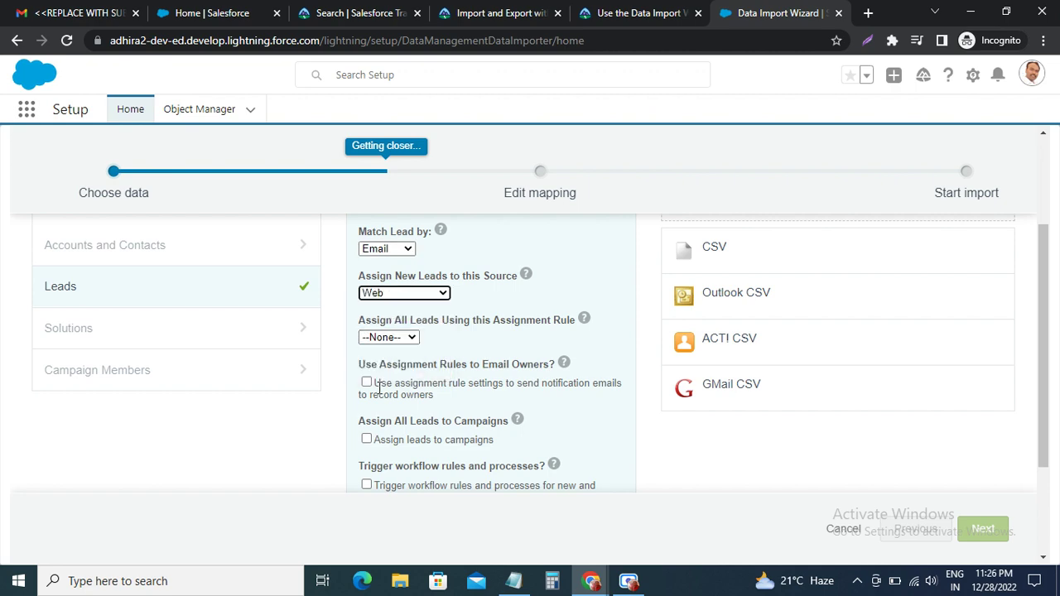
Check the Trailhead instructions for the data location, and choose Lead Import.csv from the Downloads folder as the wizard's CSV source
{"action": "left_click", "coordinate": [612, 15]}
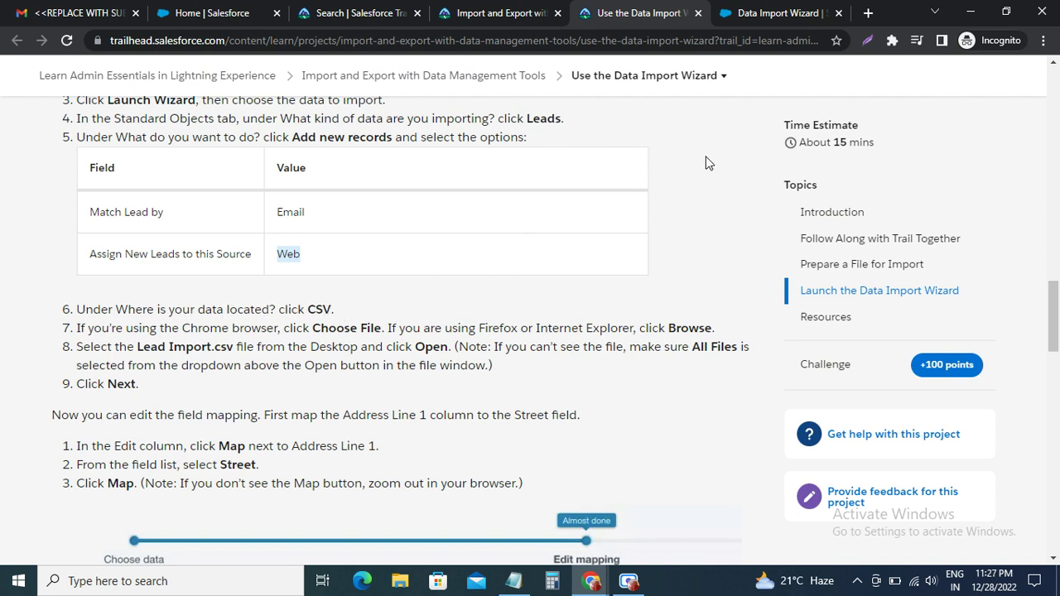
{"action": "left_click", "coordinate": [773, 16]}
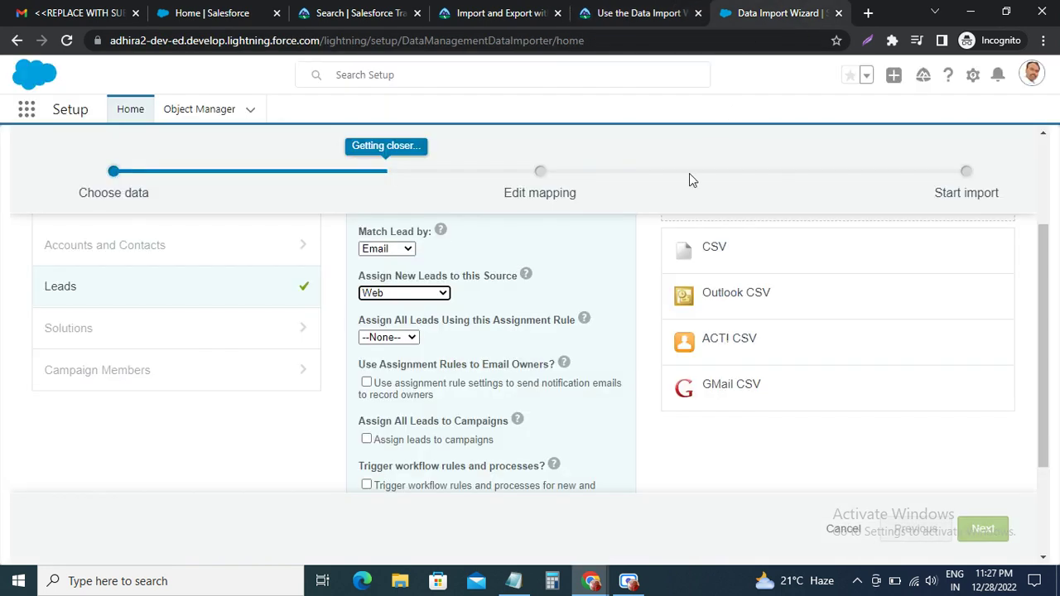
{"action": "scroll", "coordinate": [717, 255], "scroll_direction": "up", "scroll_amount": 1}
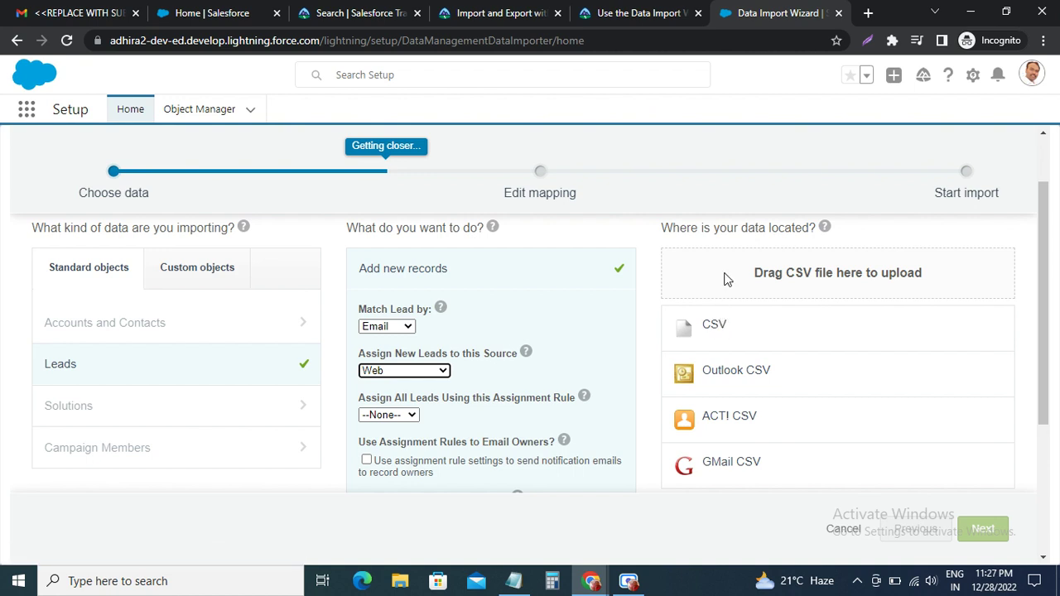
{"action": "left_click", "coordinate": [714, 325]}
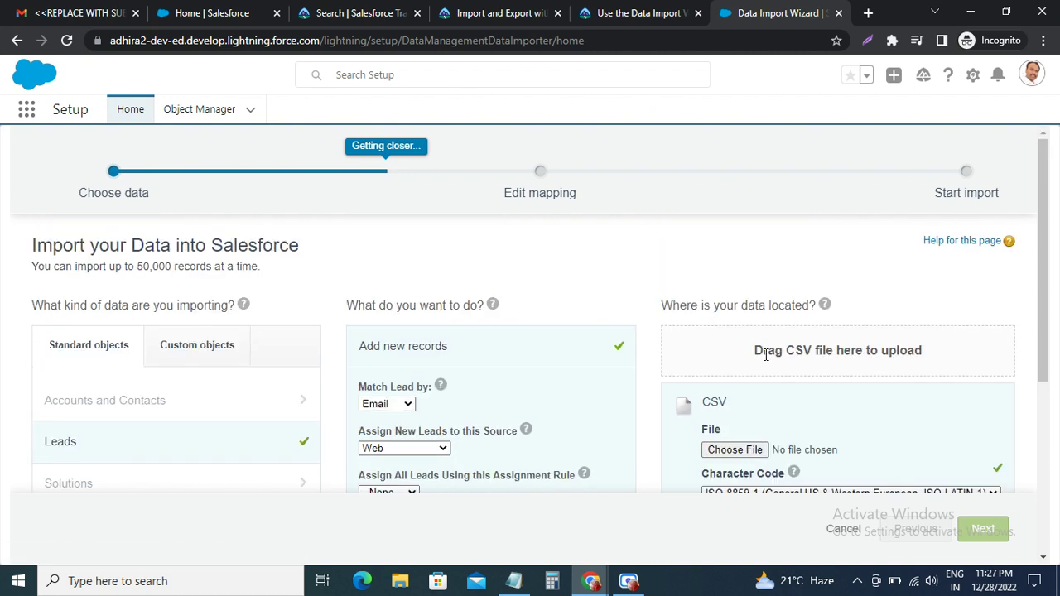
{"action": "left_click", "coordinate": [733, 450]}
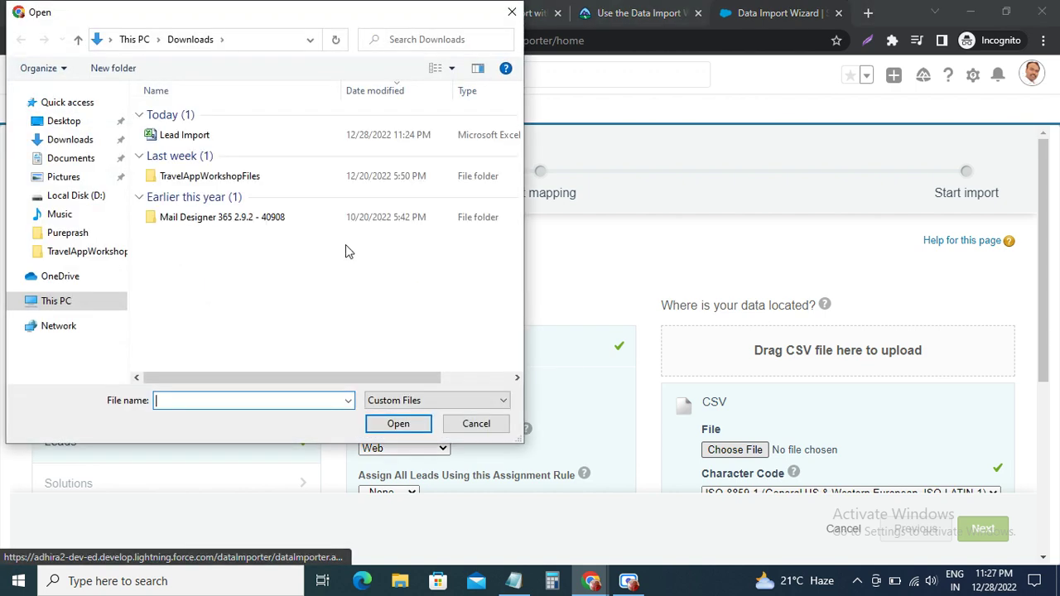
{"action": "double_click", "coordinate": [198, 135]}
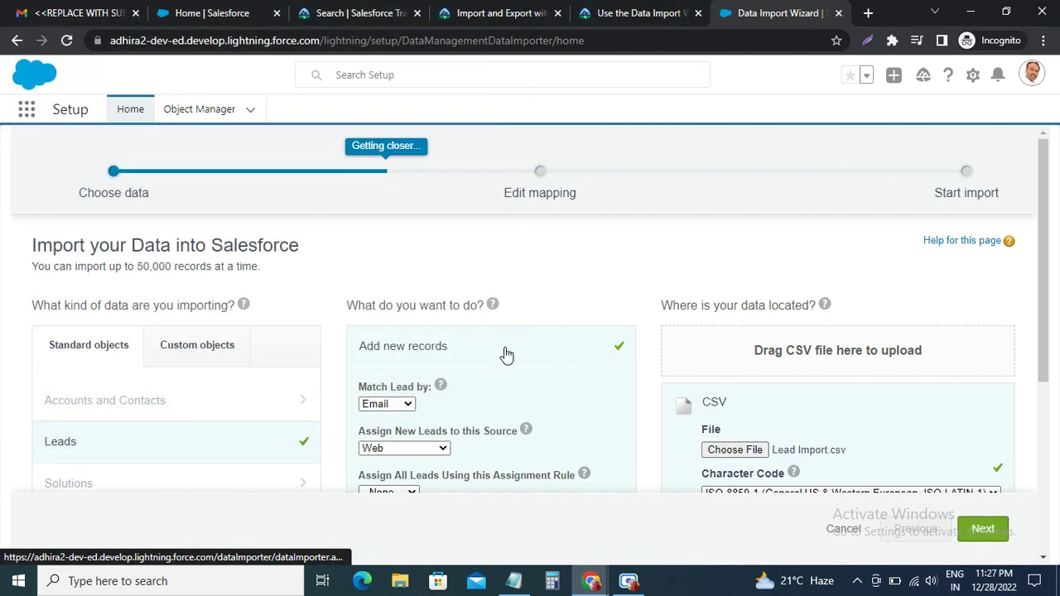
{"action": "scroll", "coordinate": [646, 402], "scroll_direction": "down", "scroll_amount": 1}
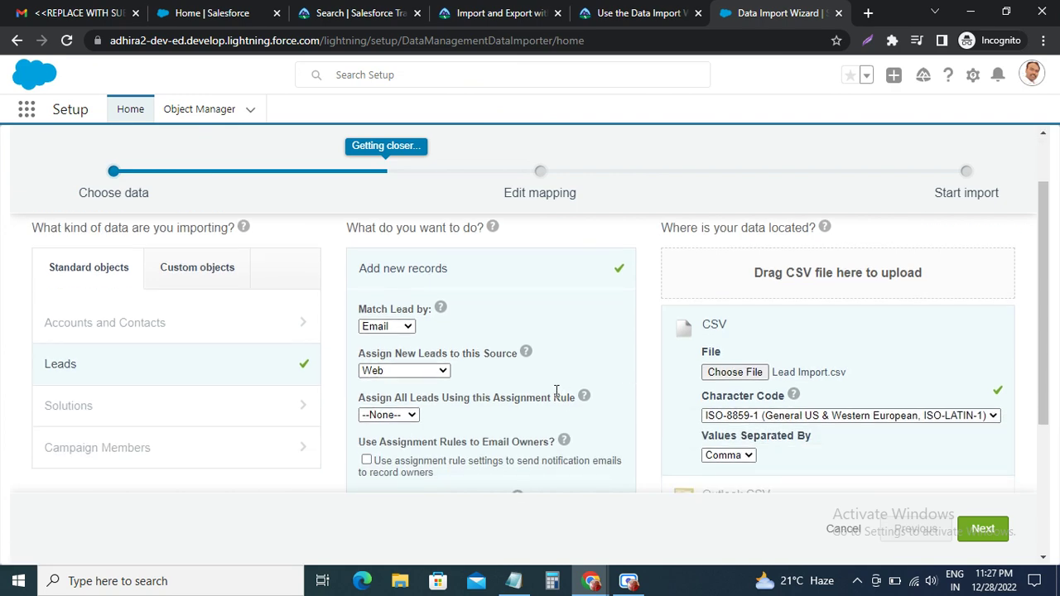
Recheck the Trailhead instructions and advance the import wizard to the Edit mapping stage
{"action": "left_click", "coordinate": [617, 13]}
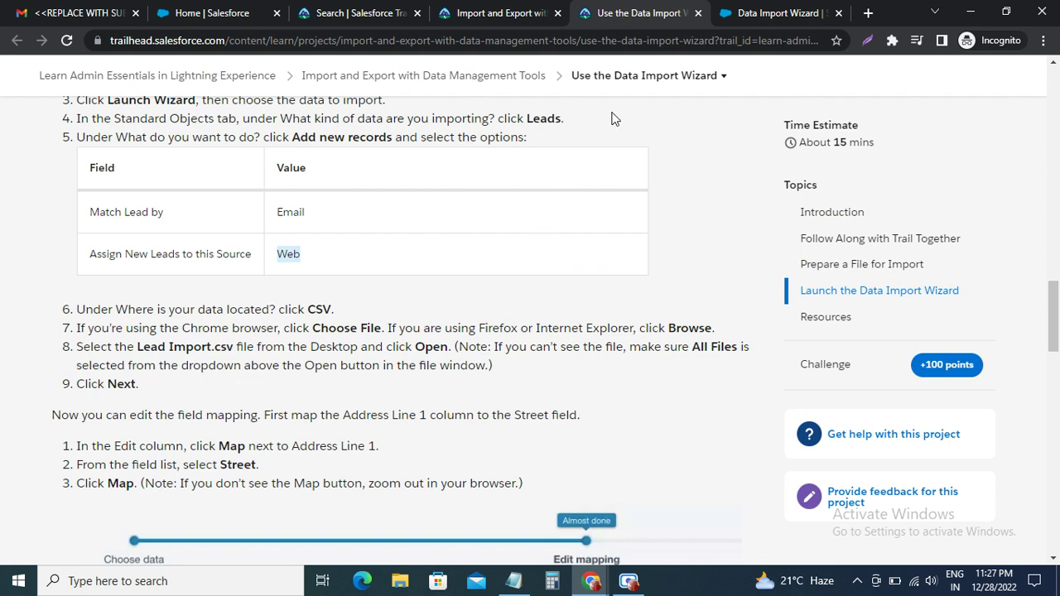
{"action": "left_click", "coordinate": [737, 13]}
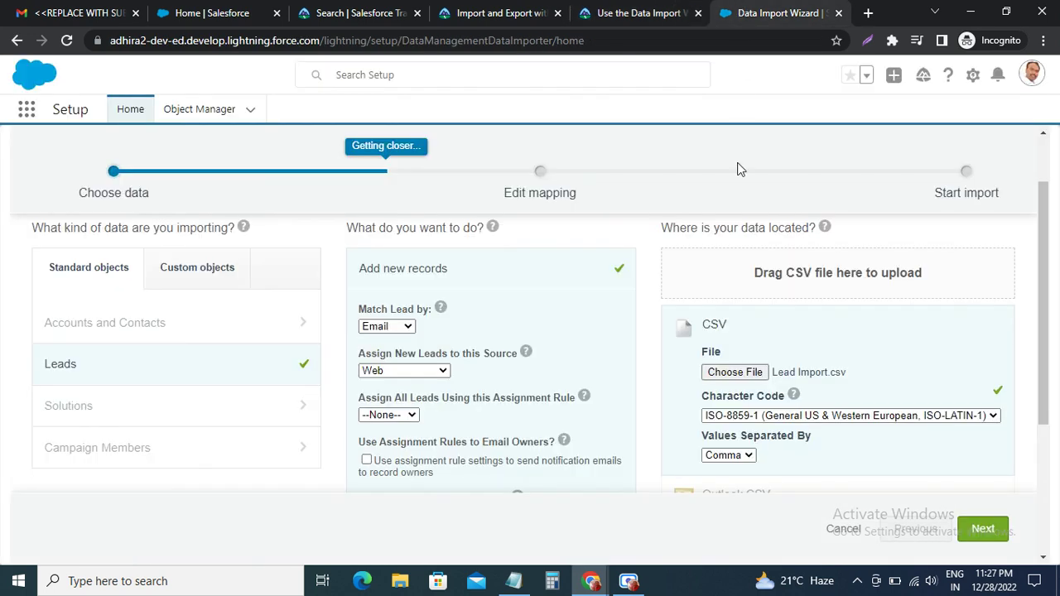
{"action": "left_click", "coordinate": [981, 530]}
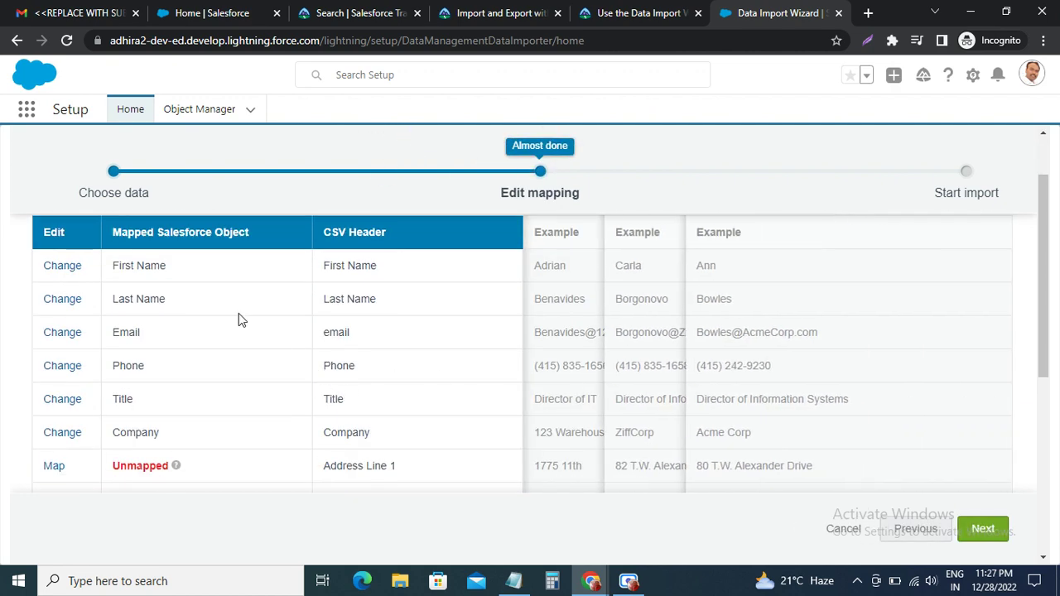
Review the lead field mappings and map the unmapped Address Line 1 column to the Street field
{"action": "scroll", "coordinate": [237, 318], "scroll_direction": "up", "scroll_amount": 2}
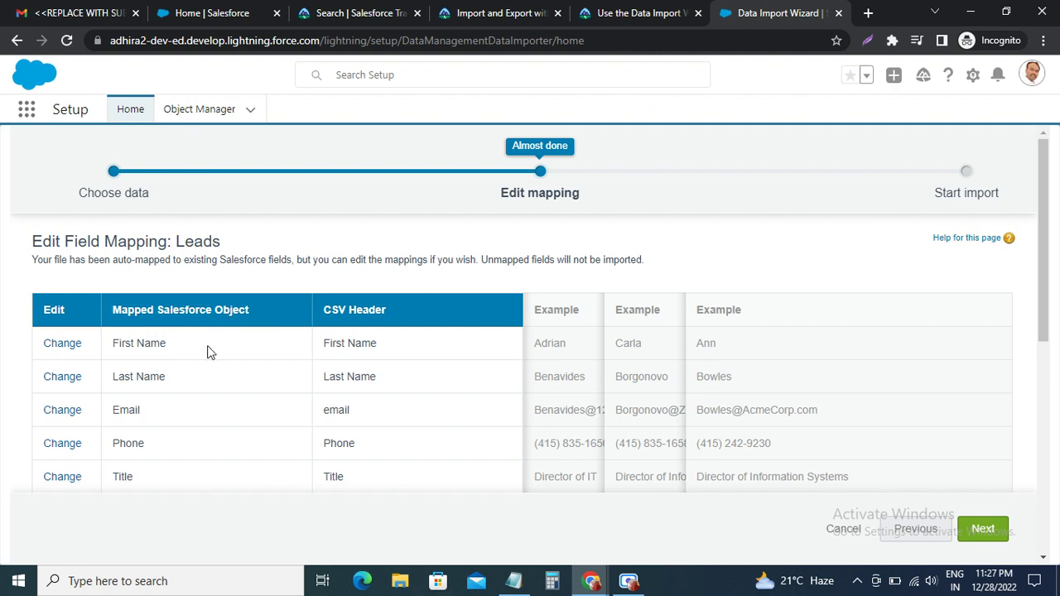
{"action": "scroll", "coordinate": [208, 350], "scroll_direction": "down", "scroll_amount": 6}
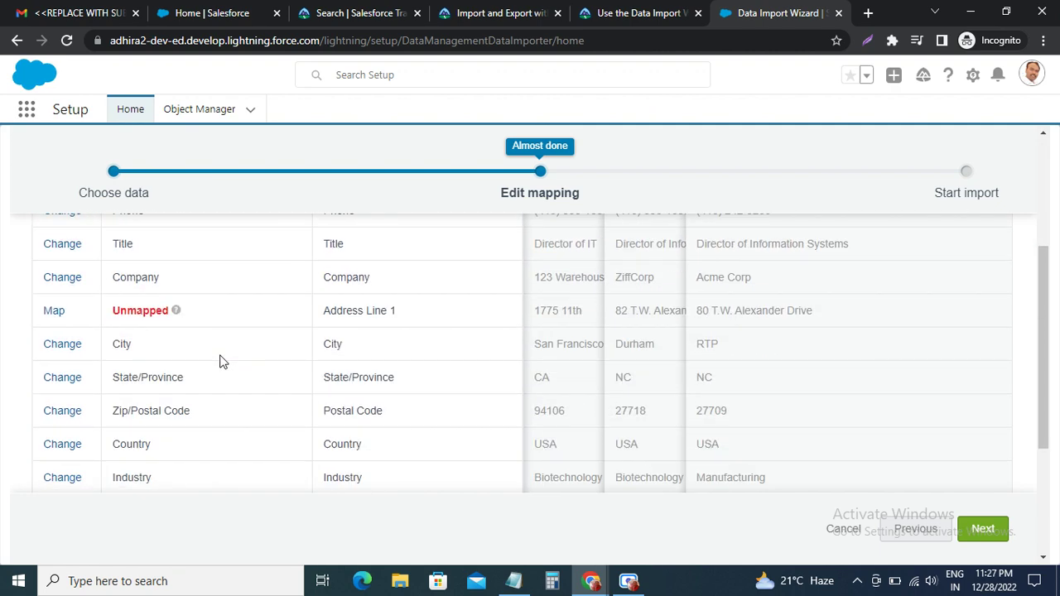
{"action": "scroll", "coordinate": [221, 362], "scroll_direction": "down", "scroll_amount": 4}
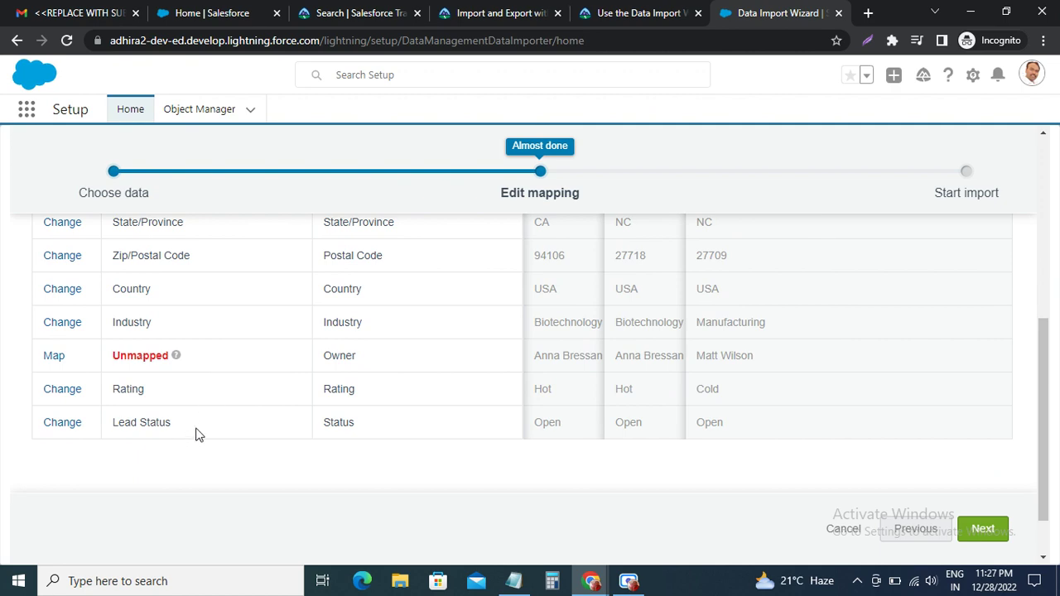
{"action": "scroll", "coordinate": [196, 433], "scroll_direction": "up", "scroll_amount": 4}
{"action": "scroll", "coordinate": [196, 432], "scroll_direction": "up", "scroll_amount": 4}
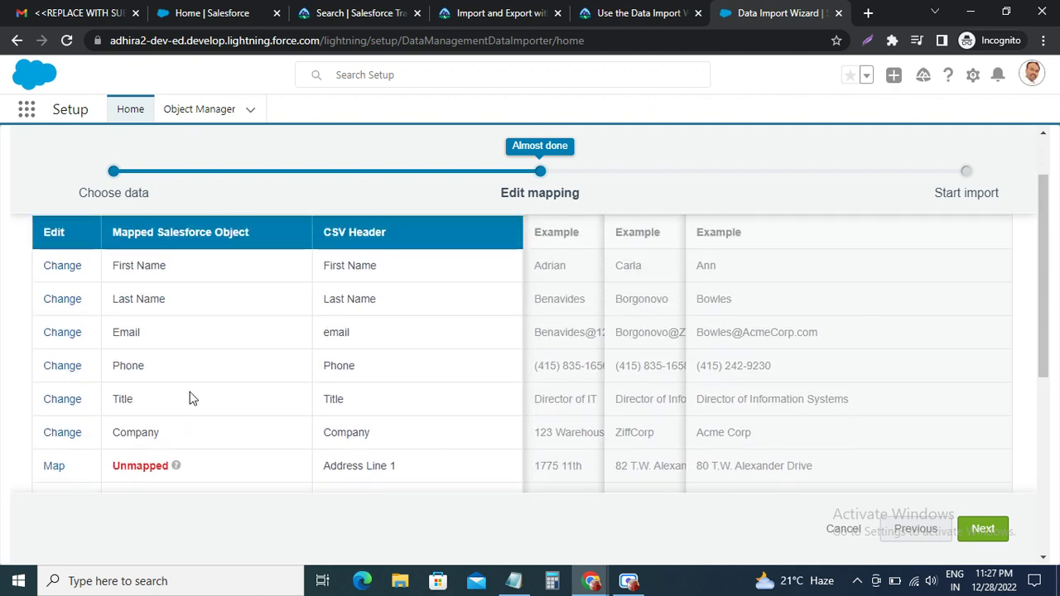
{"action": "left_click", "coordinate": [54, 468]}
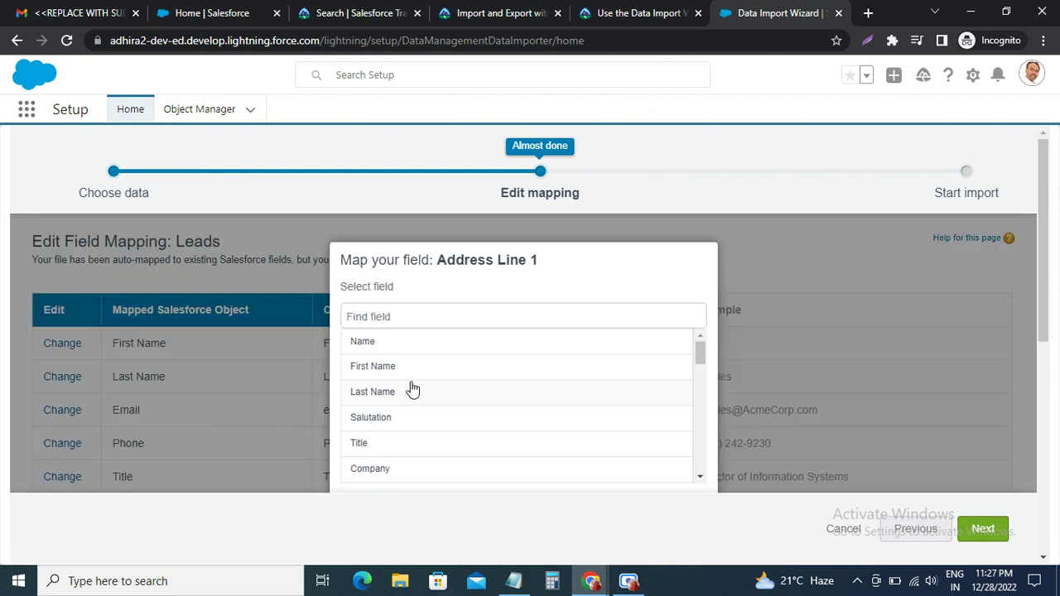
{"action": "scroll", "coordinate": [413, 414], "scroll_direction": "down", "scroll_amount": 3}
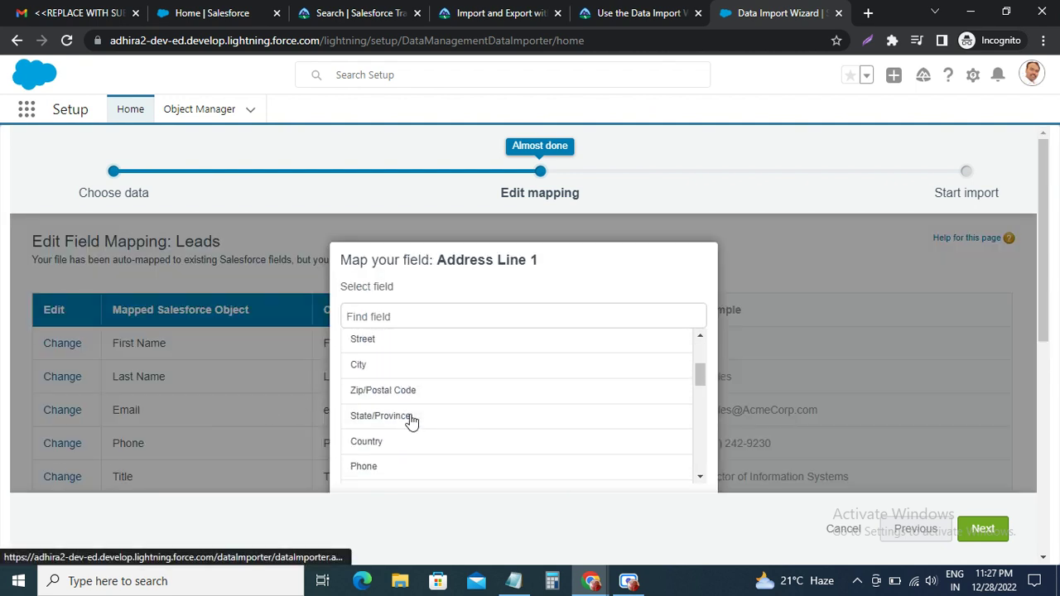
{"action": "left_click", "coordinate": [392, 343]}
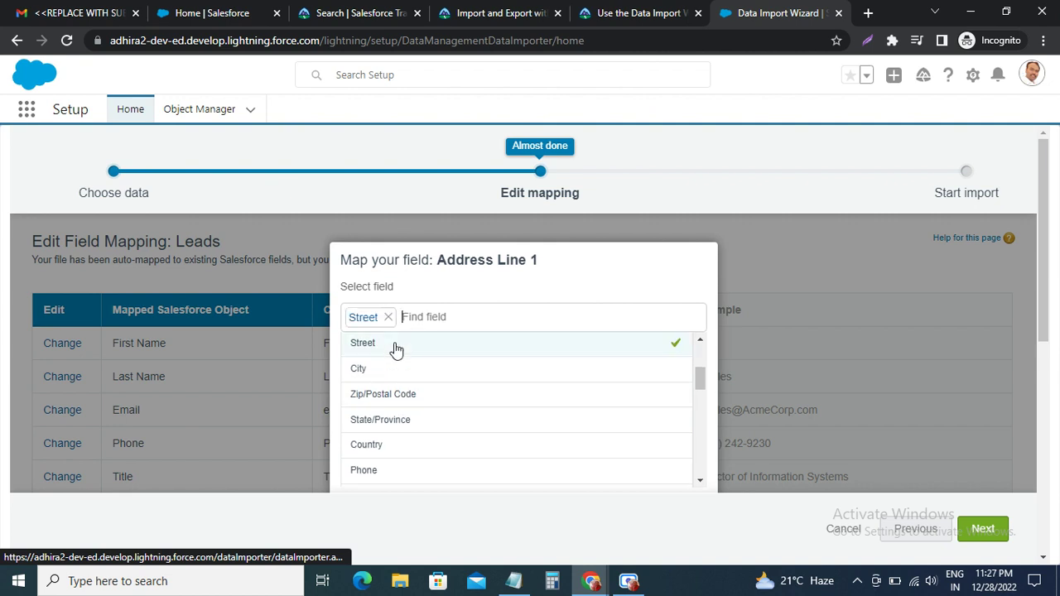
{"action": "scroll", "coordinate": [760, 425], "scroll_direction": "down", "scroll_amount": 1}
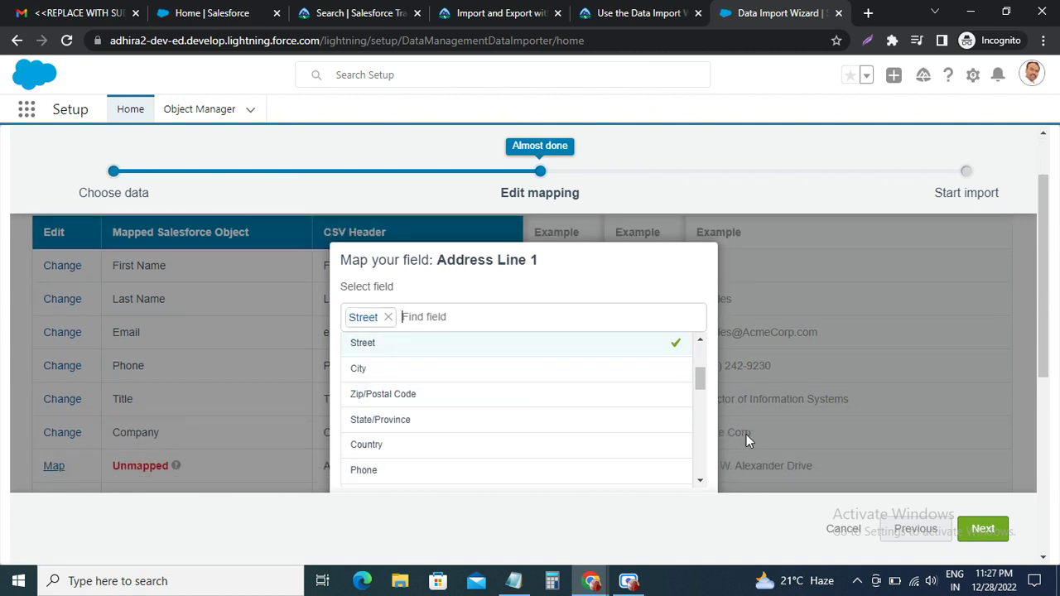
{"action": "key", "text": "ctrl+minus"}
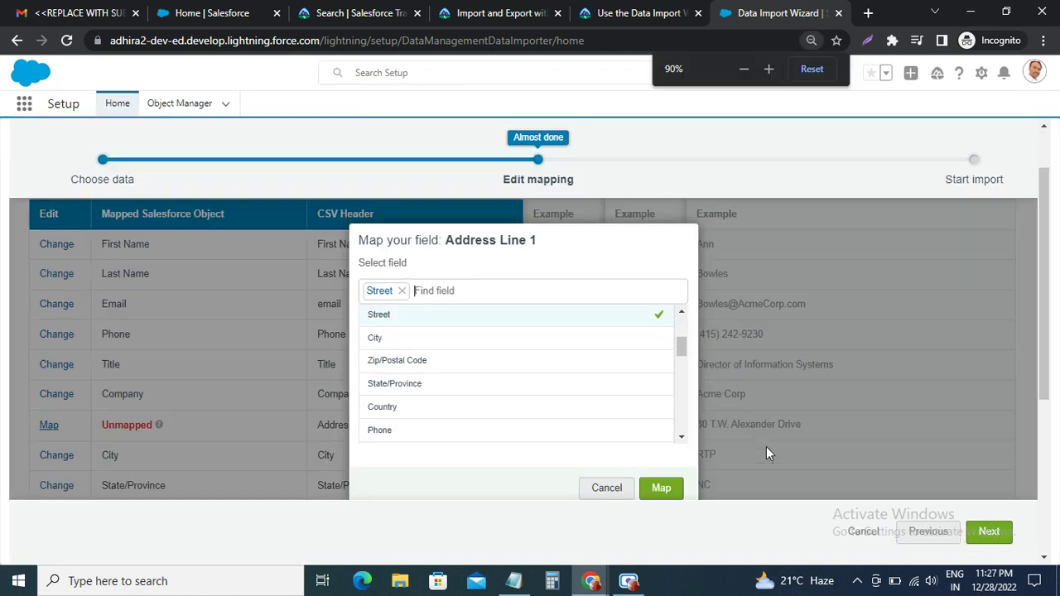
{"action": "left_click", "coordinate": [667, 489]}
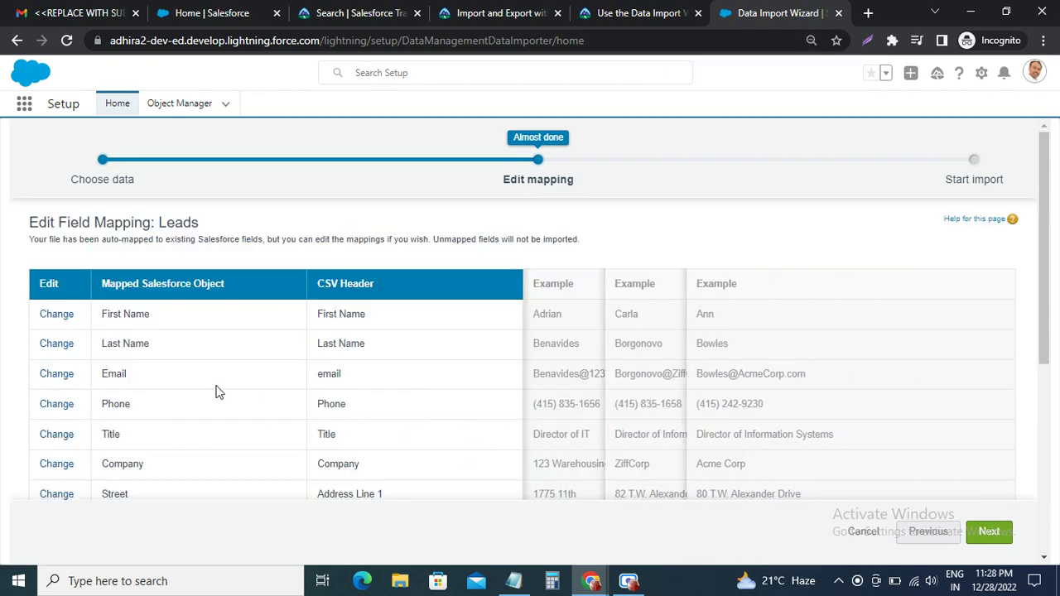
Map the unmapped Owner column of the CSV file to the Lead Owner field
{"action": "scroll", "coordinate": [217, 392], "scroll_direction": "down", "scroll_amount": 2}
{"action": "scroll", "coordinate": [217, 392], "scroll_direction": "down", "scroll_amount": 3}
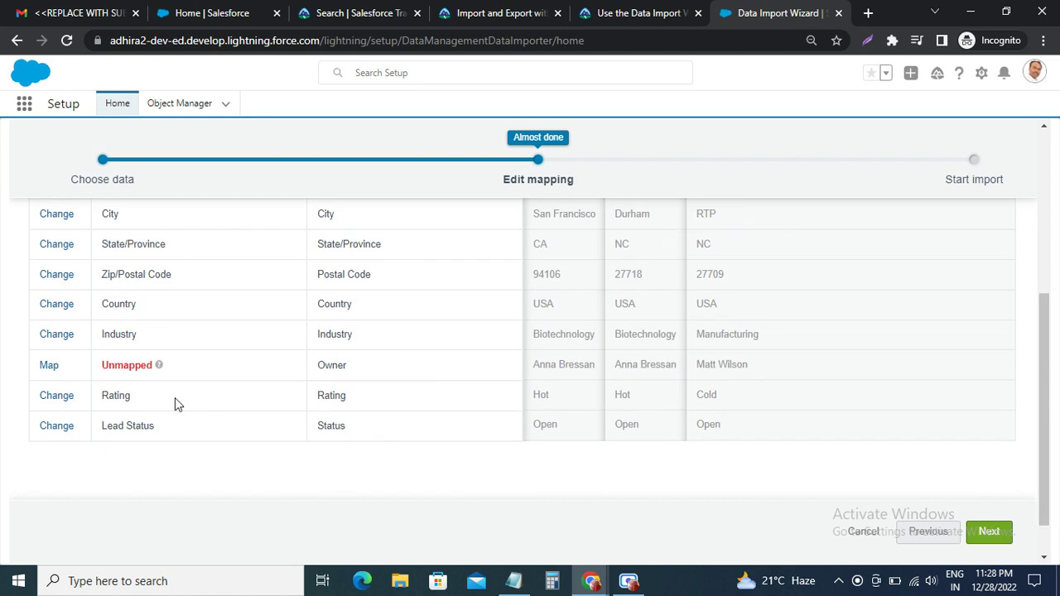
{"action": "left_click_drag", "start_coordinate": [319, 365], "coordinate": [345, 366]}
{"action": "left_click", "coordinate": [48, 365]}
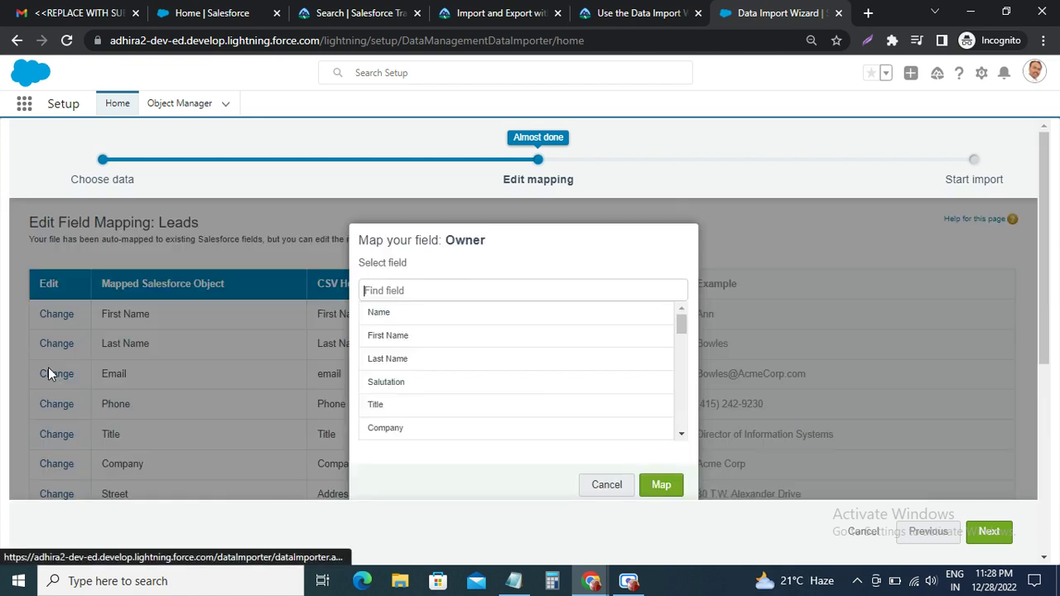
{"action": "scroll", "coordinate": [475, 388], "scroll_direction": "down", "scroll_amount": 1}
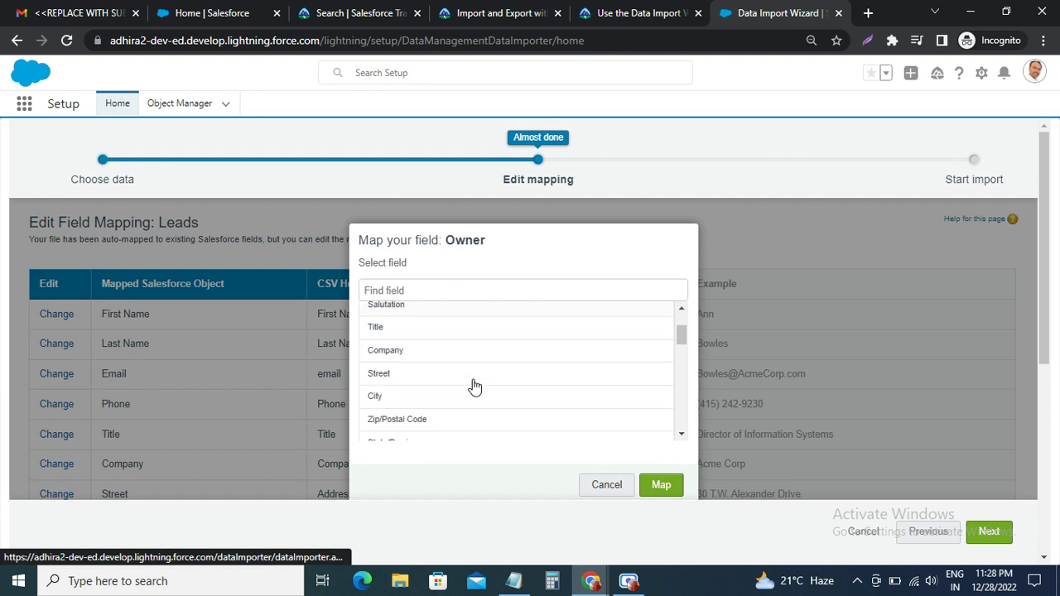
{"action": "scroll", "coordinate": [475, 388], "scroll_direction": "down", "scroll_amount": 4}
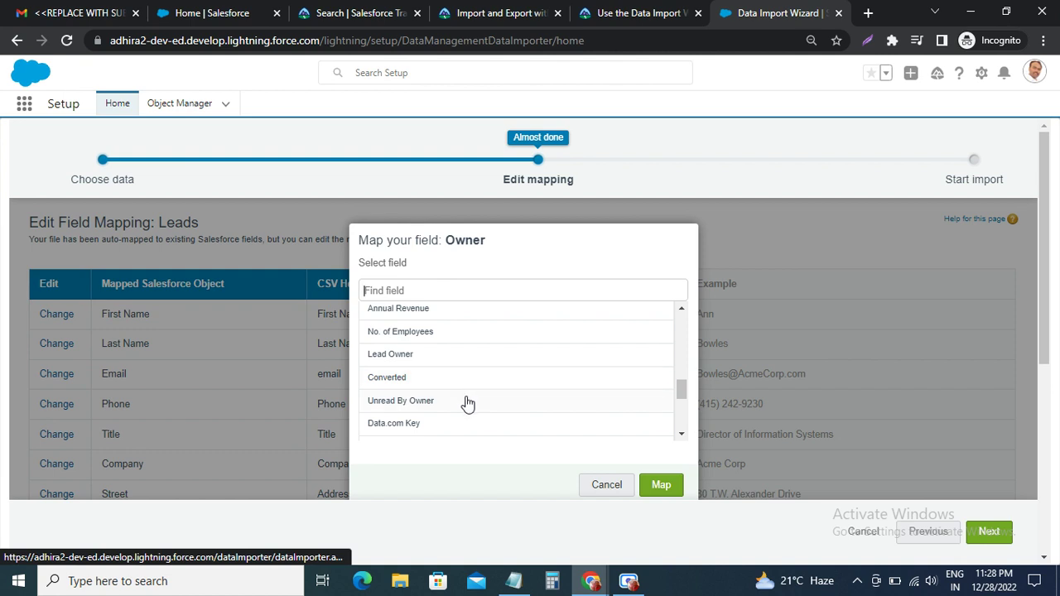
{"action": "left_click", "coordinate": [406, 363]}
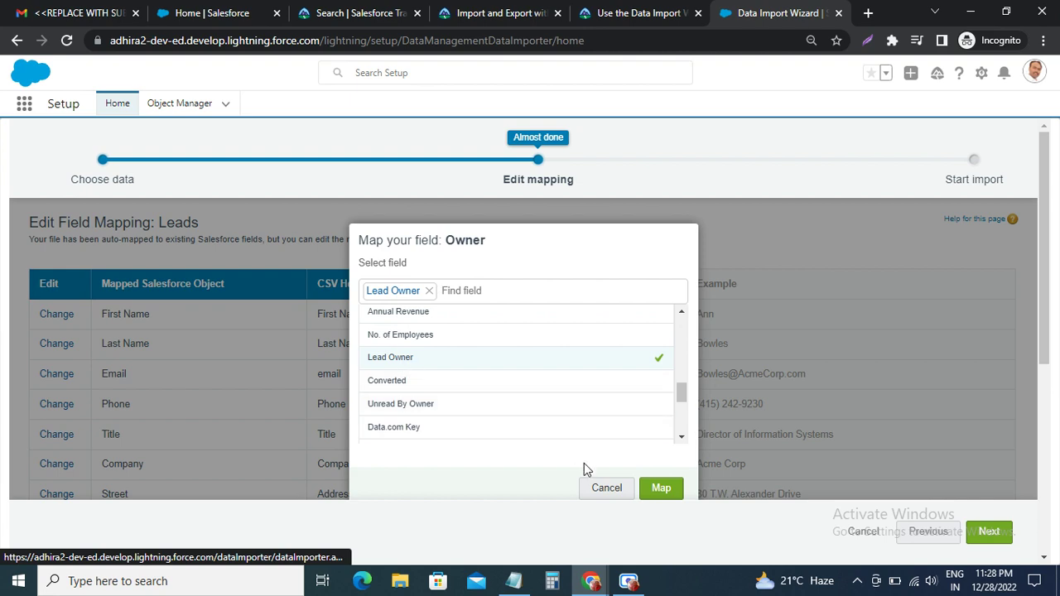
{"action": "left_click", "coordinate": [658, 492]}
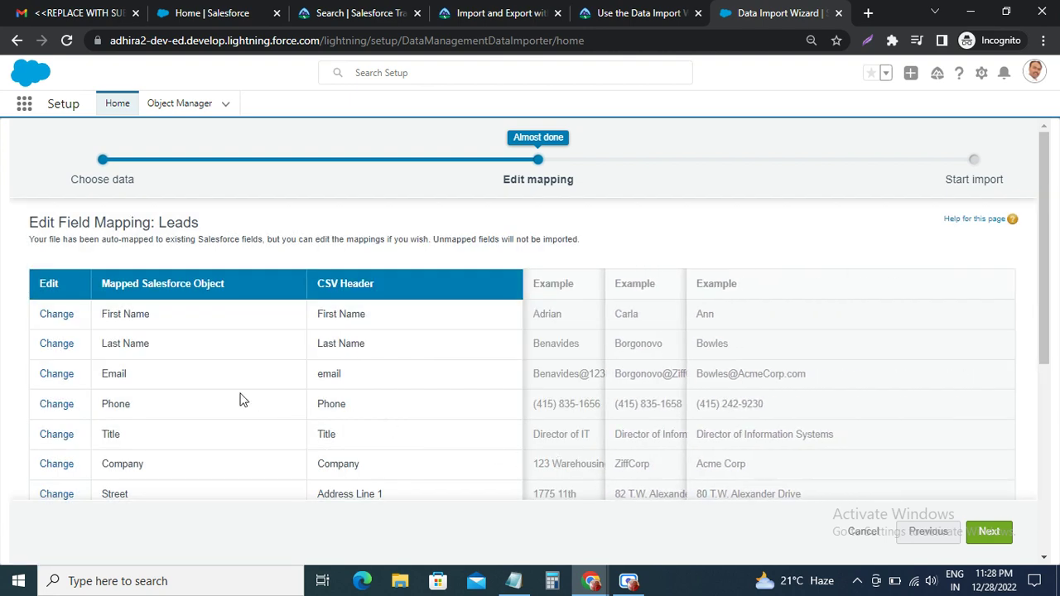
Review the completed lead mappings and import summary, start the import, and inspect the bulk data load job's details
{"action": "scroll", "coordinate": [239, 398], "scroll_direction": "down", "scroll_amount": 5}
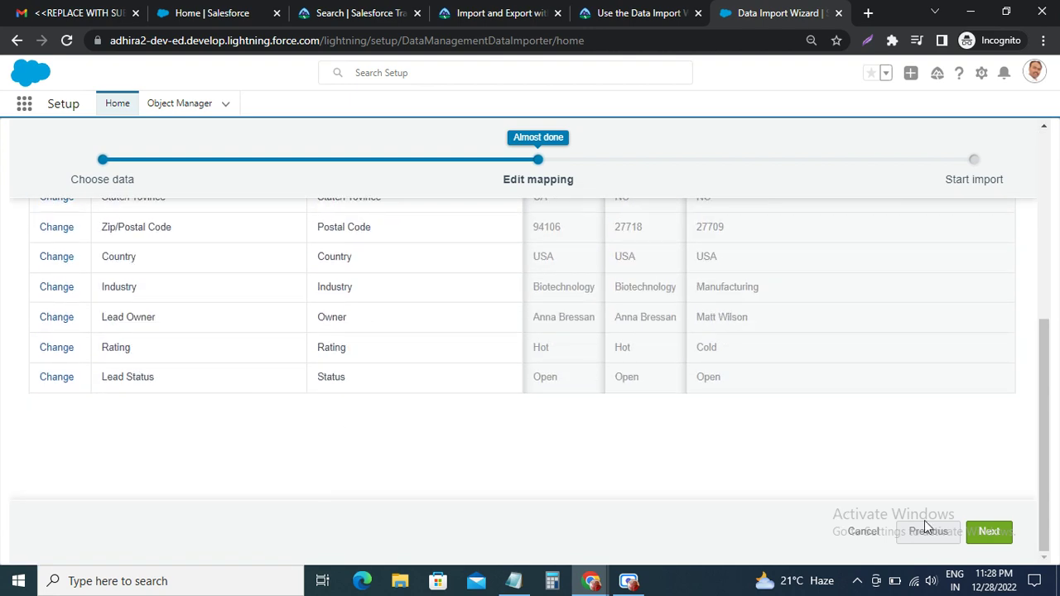
{"action": "left_click", "coordinate": [989, 531]}
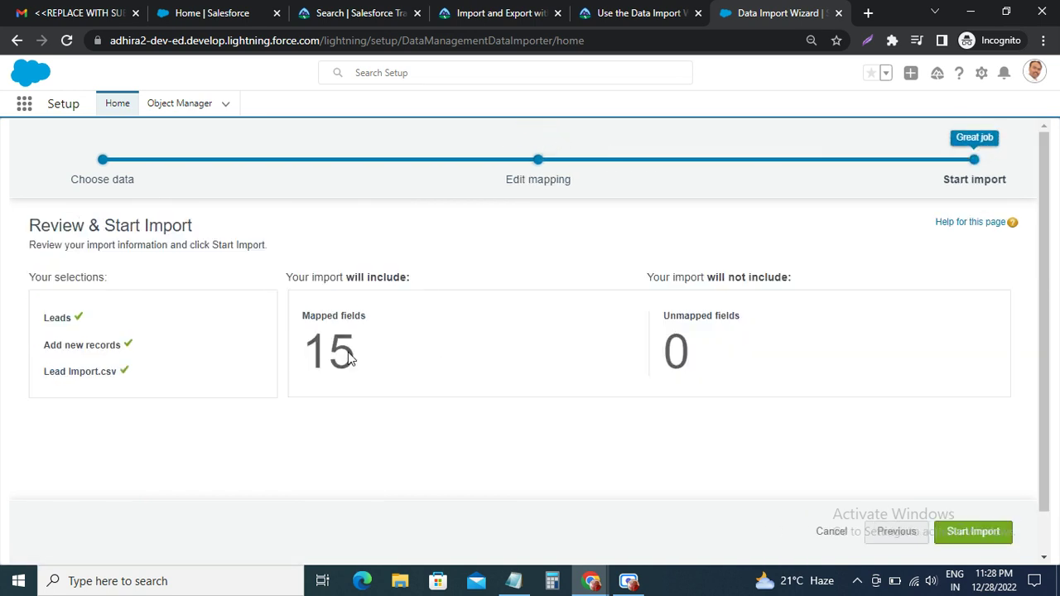
{"action": "left_click_drag", "start_coordinate": [305, 348], "coordinate": [390, 360]}
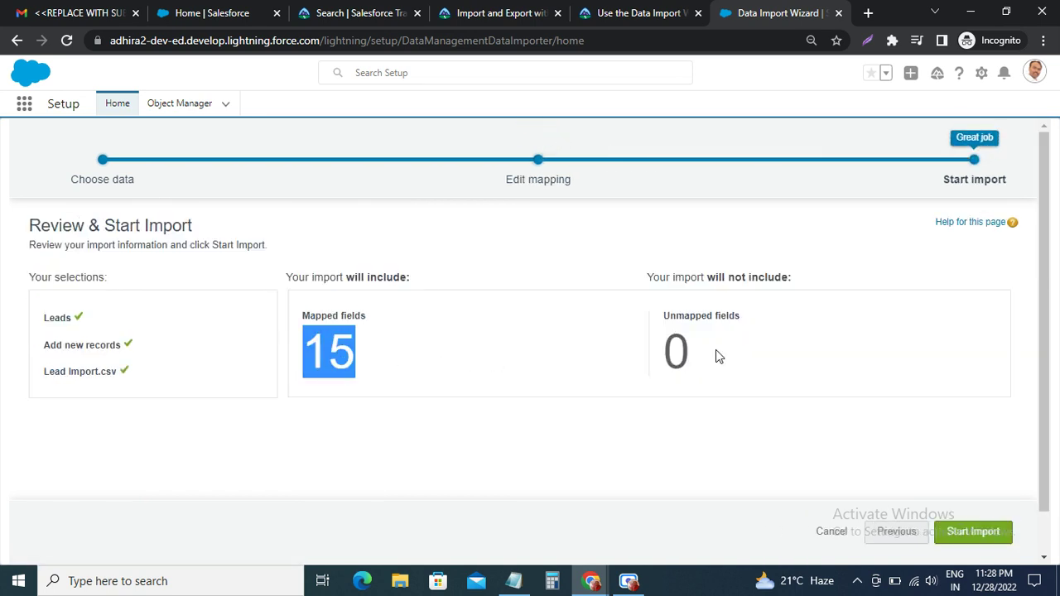
{"action": "left_click", "coordinate": [974, 533]}
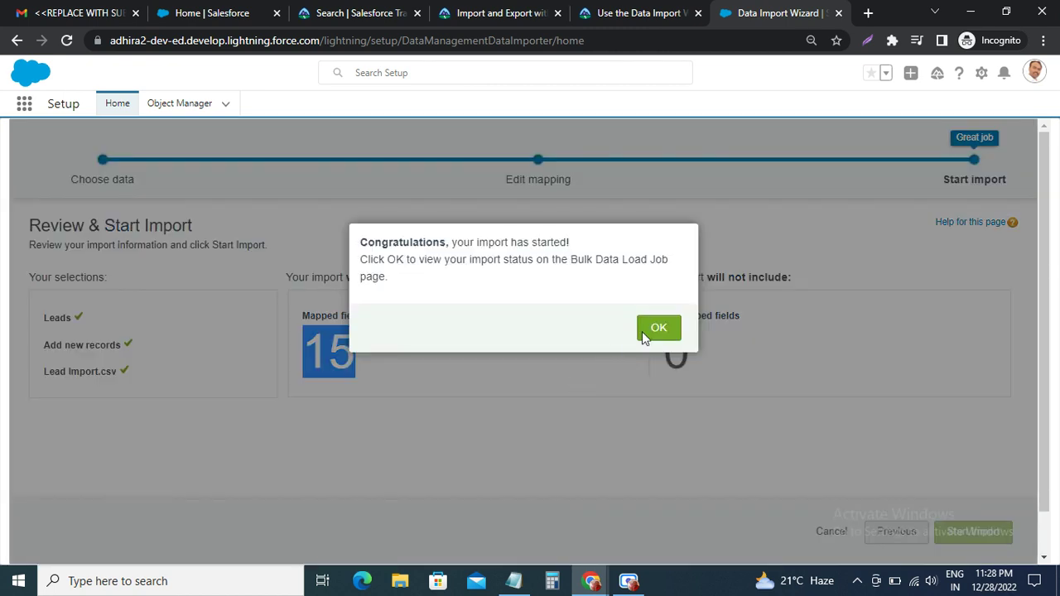
{"action": "left_click", "coordinate": [668, 335]}
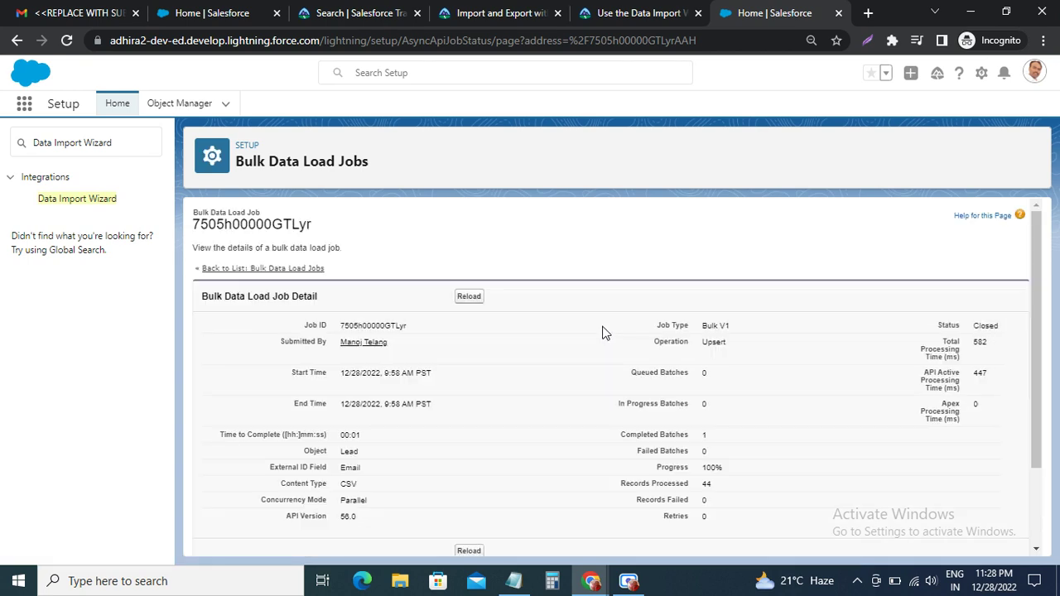
{"action": "scroll", "coordinate": [620, 318], "scroll_direction": "down", "scroll_amount": 1}
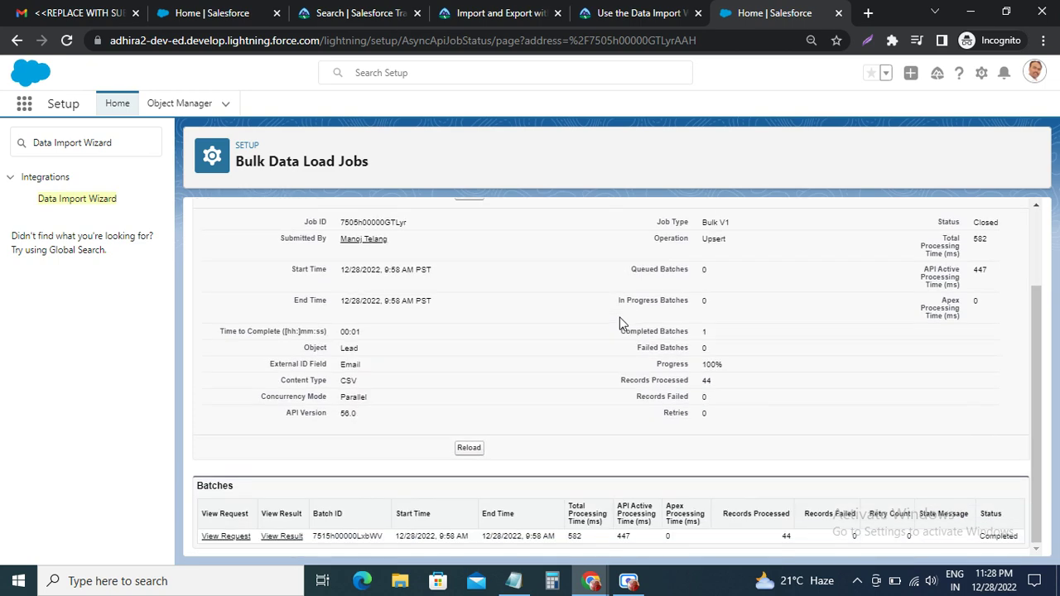
{"action": "scroll", "coordinate": [621, 318], "scroll_direction": "up", "scroll_amount": 1}
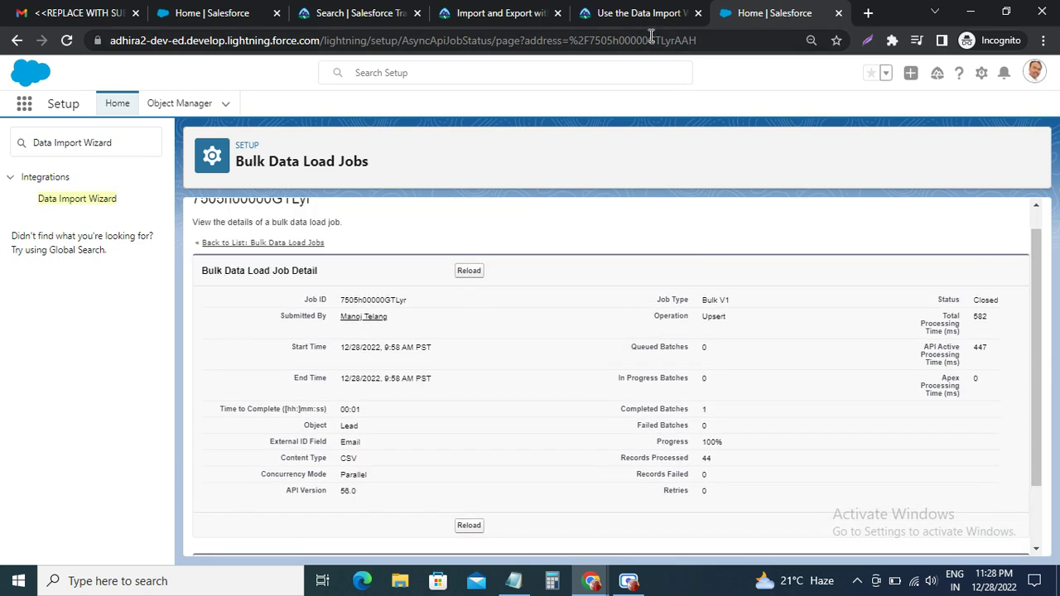
Return to the Trailhead project, check the remaining import instructions, and submit the Use the Data Import Wizard step for verification
{"action": "left_click", "coordinate": [636, 17]}
{"action": "scroll", "coordinate": [273, 344], "scroll_direction": "down", "scroll_amount": 2}
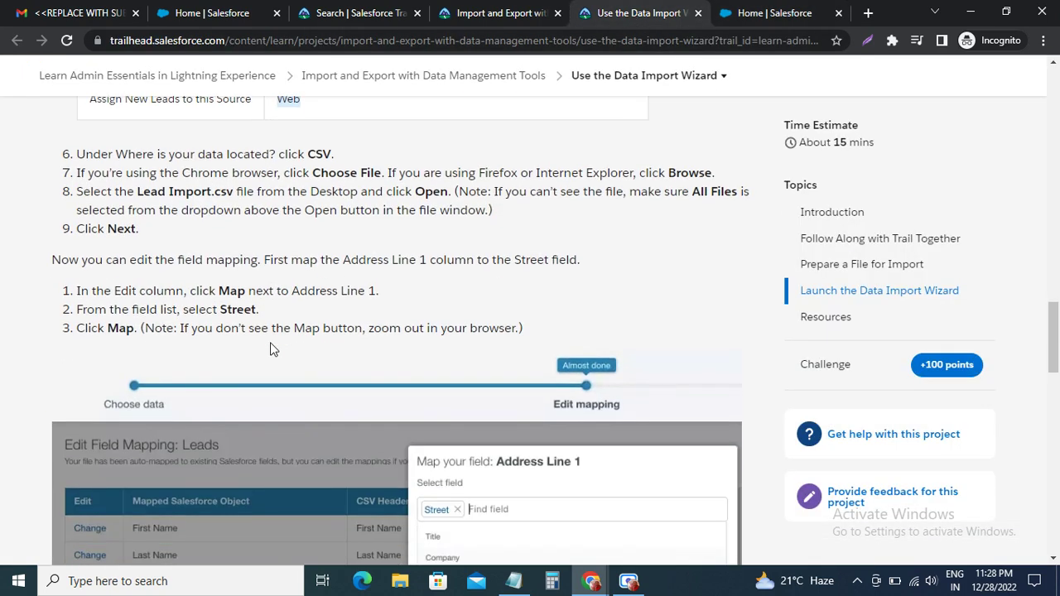
{"action": "scroll", "coordinate": [271, 348], "scroll_direction": "down", "scroll_amount": 6}
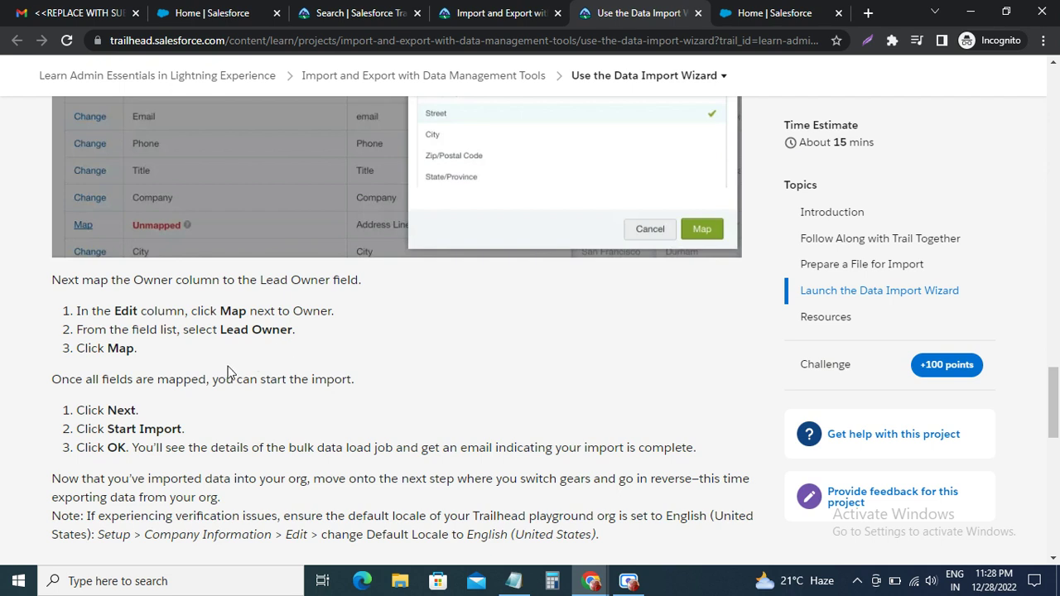
{"action": "scroll", "coordinate": [240, 372], "scroll_direction": "down", "scroll_amount": 1}
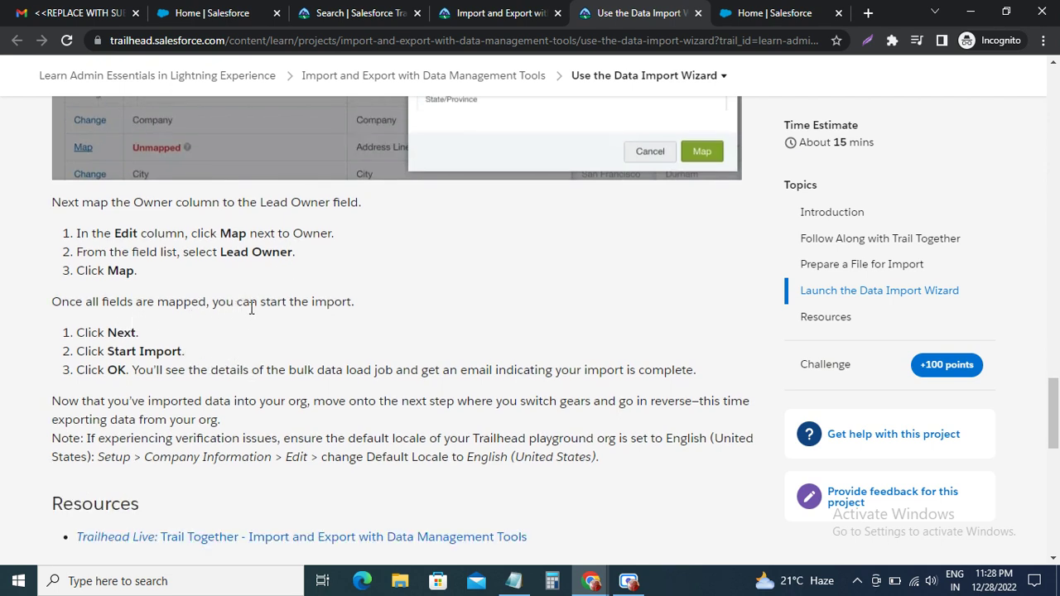
{"action": "scroll", "coordinate": [171, 375], "scroll_direction": "down", "scroll_amount": 2}
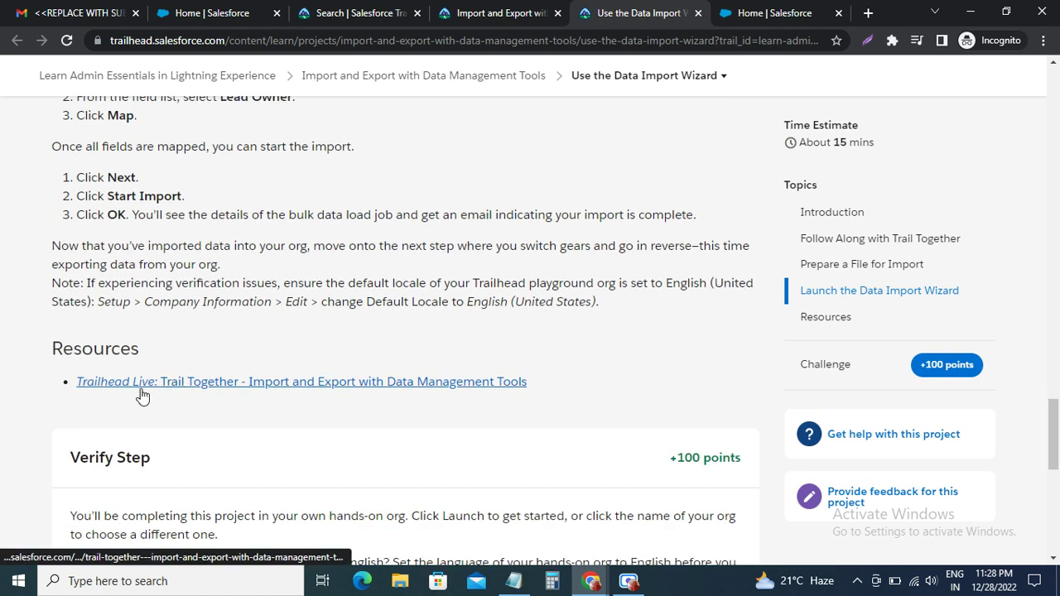
{"action": "scroll", "coordinate": [157, 385], "scroll_direction": "down", "scroll_amount": 5}
{"action": "left_click", "coordinate": [158, 340]}
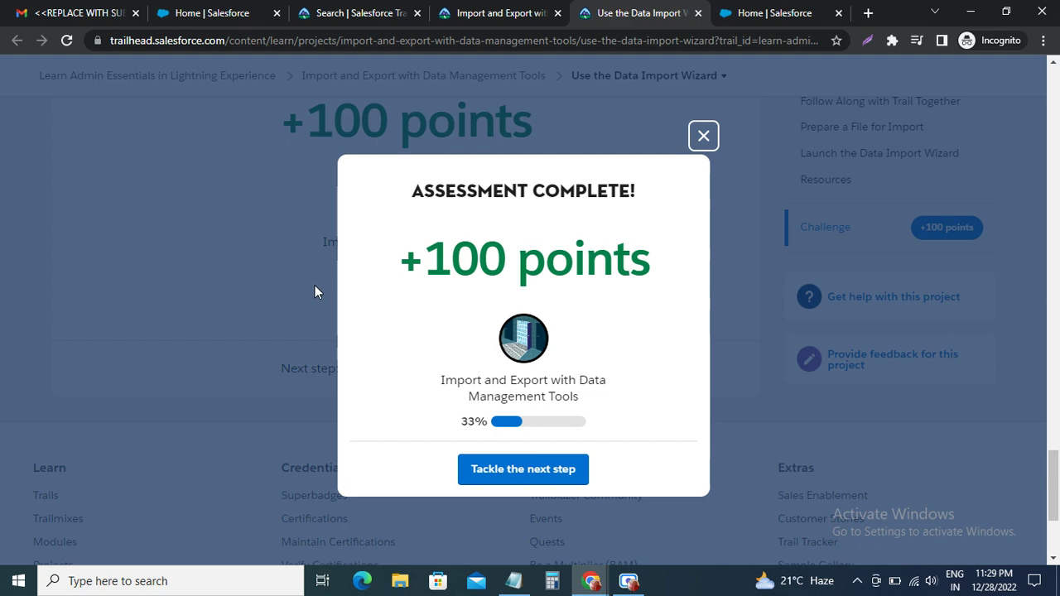
{"action": "scroll", "coordinate": [316, 290], "scroll_direction": "up", "scroll_amount": 10}
{"action": "scroll", "coordinate": [315, 290], "scroll_direction": "up", "scroll_amount": 15}
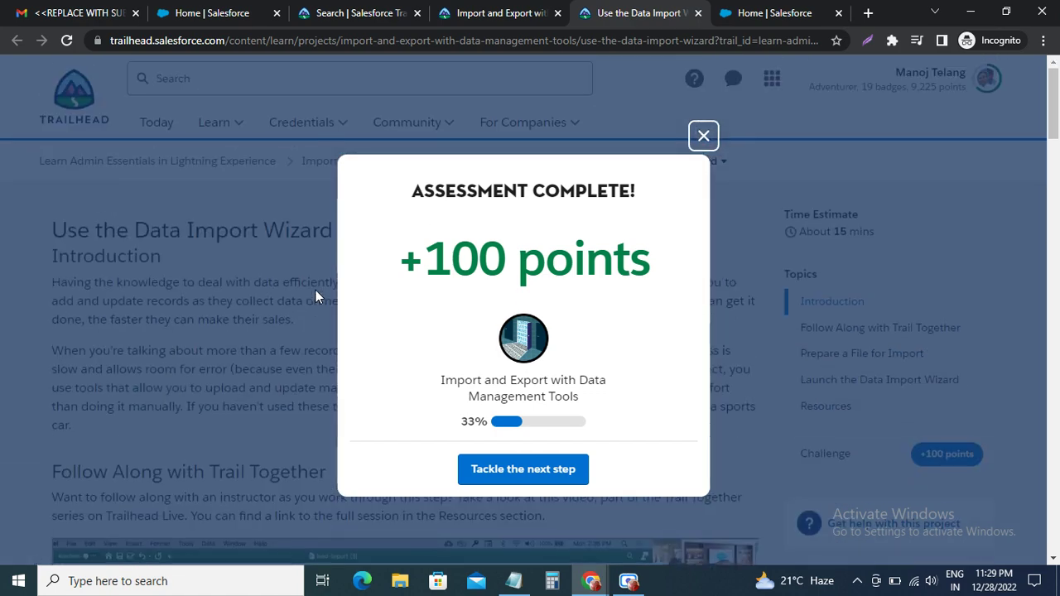
{"action": "scroll", "coordinate": [316, 290], "scroll_direction": "down", "scroll_amount": 7}
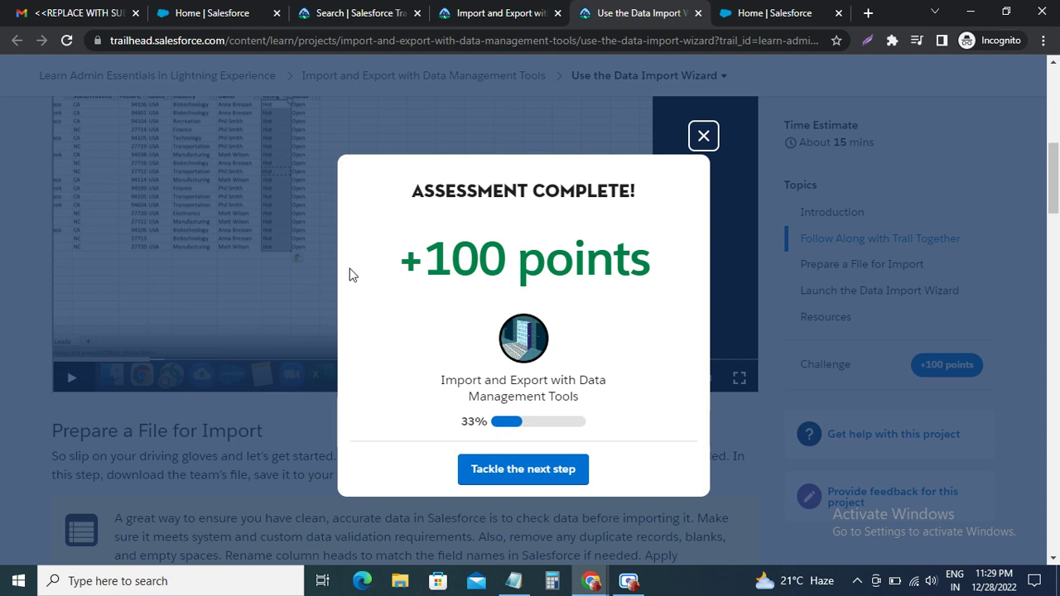
{"action": "scroll", "coordinate": [275, 303], "scroll_direction": "down", "scroll_amount": 11}
{"action": "scroll", "coordinate": [497, 497], "scroll_direction": "up", "scroll_amount": 2}
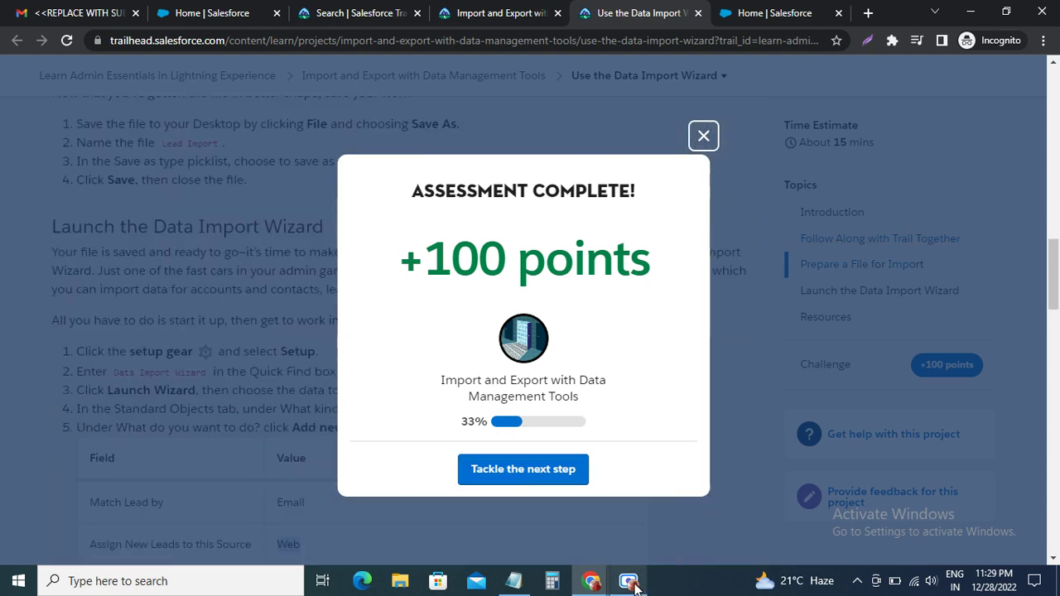